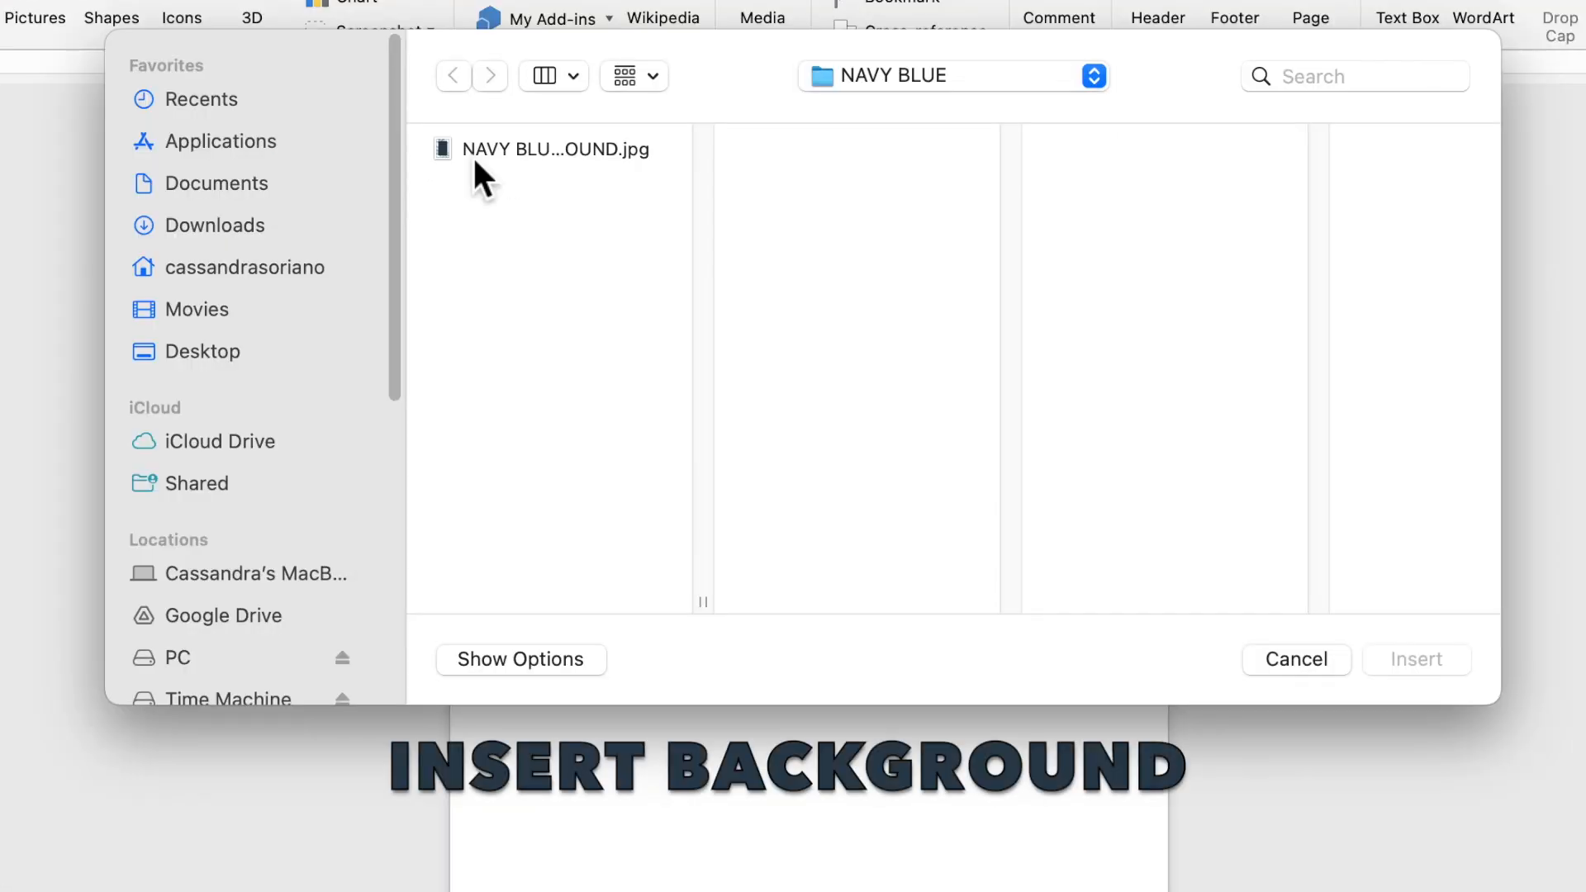
Step: Insert NAVY BLUE BACKGROUND.jpg and set its text wrapping to Behind Text
{"action": "left_click", "coordinate": [550, 175]}
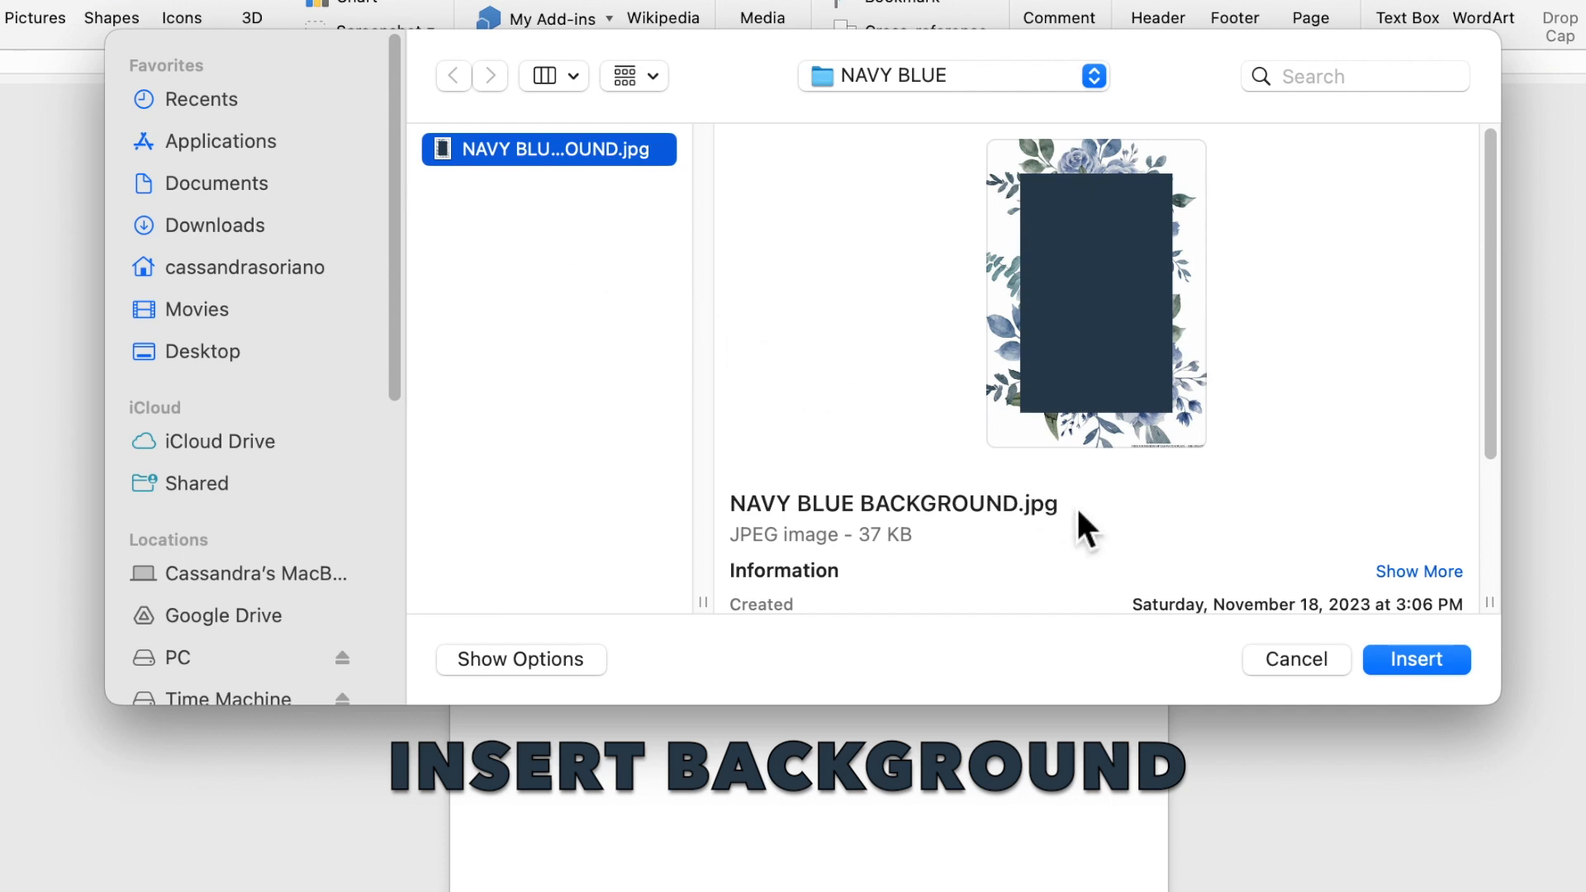
{"action": "left_click", "coordinate": [1394, 656]}
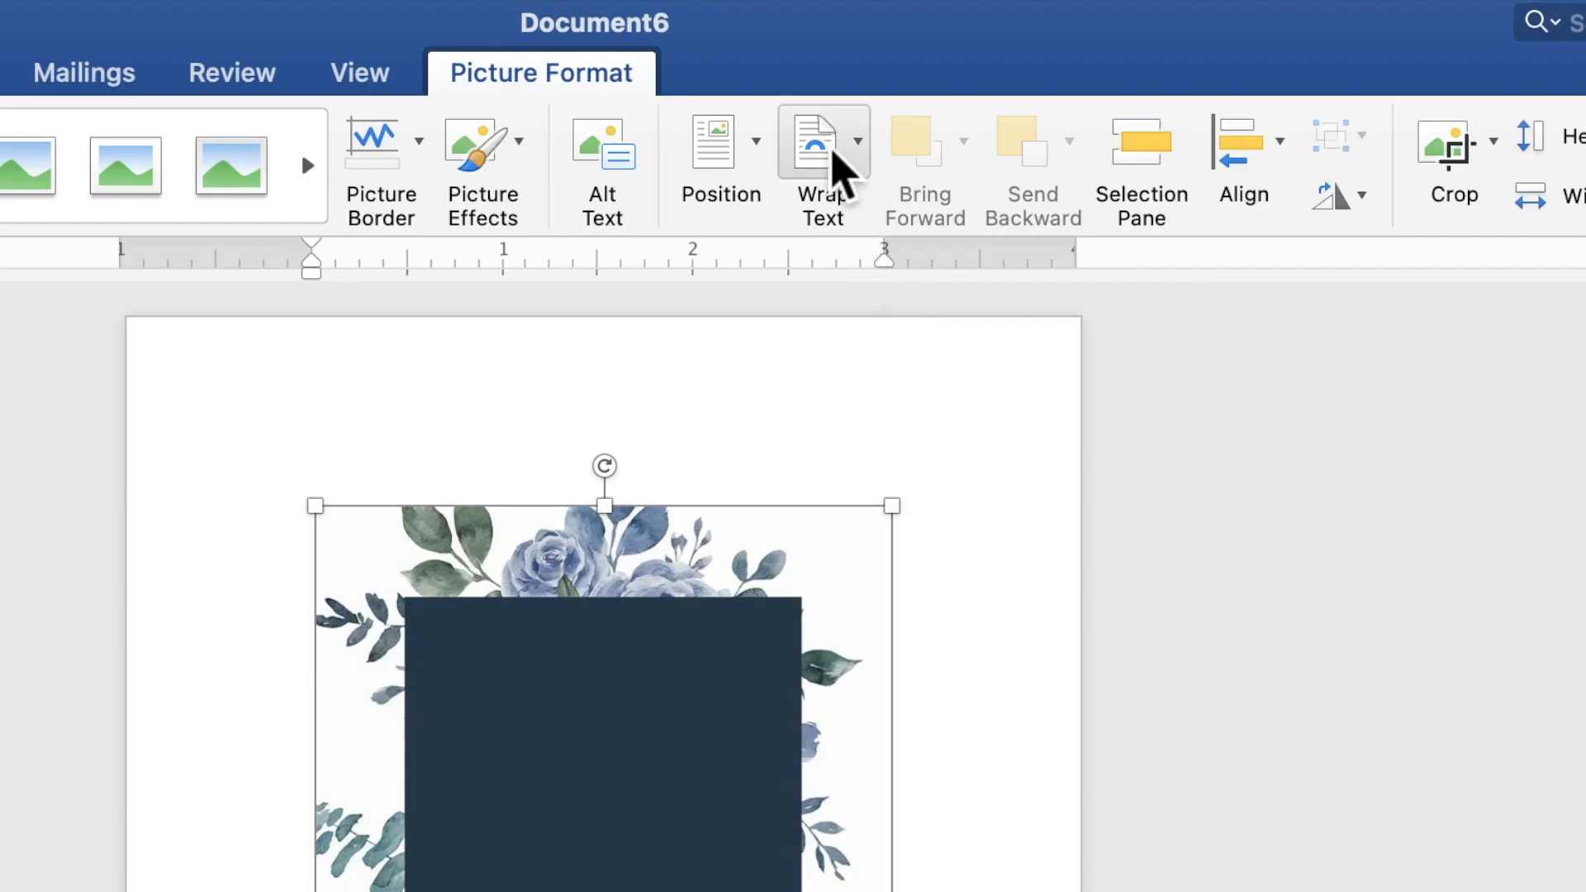
{"action": "left_click", "coordinate": [841, 168]}
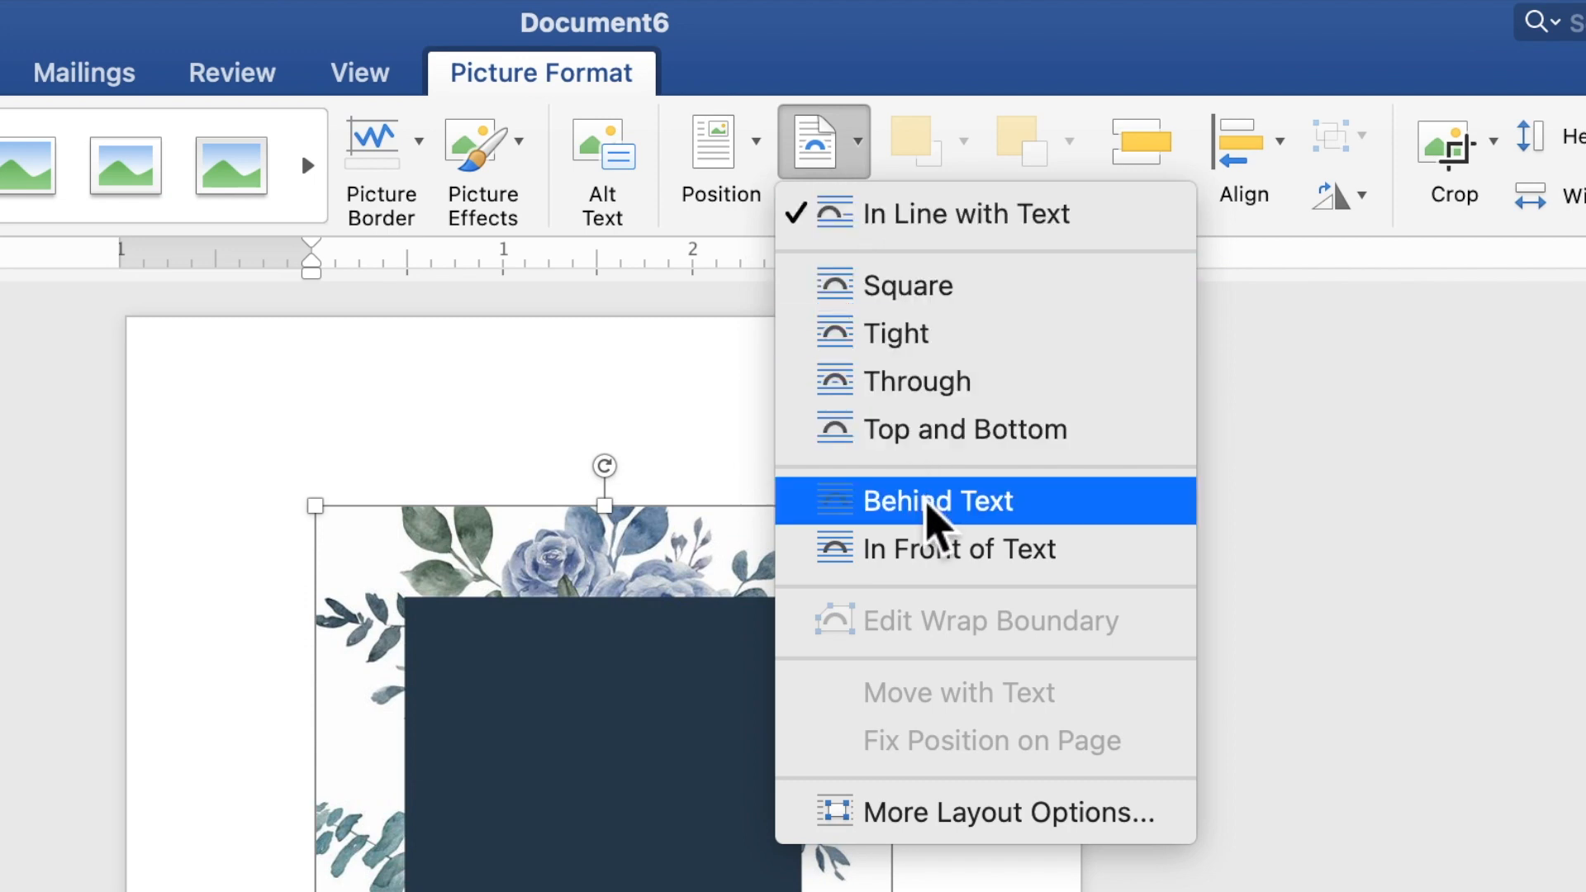
{"action": "left_click", "coordinate": [926, 502]}
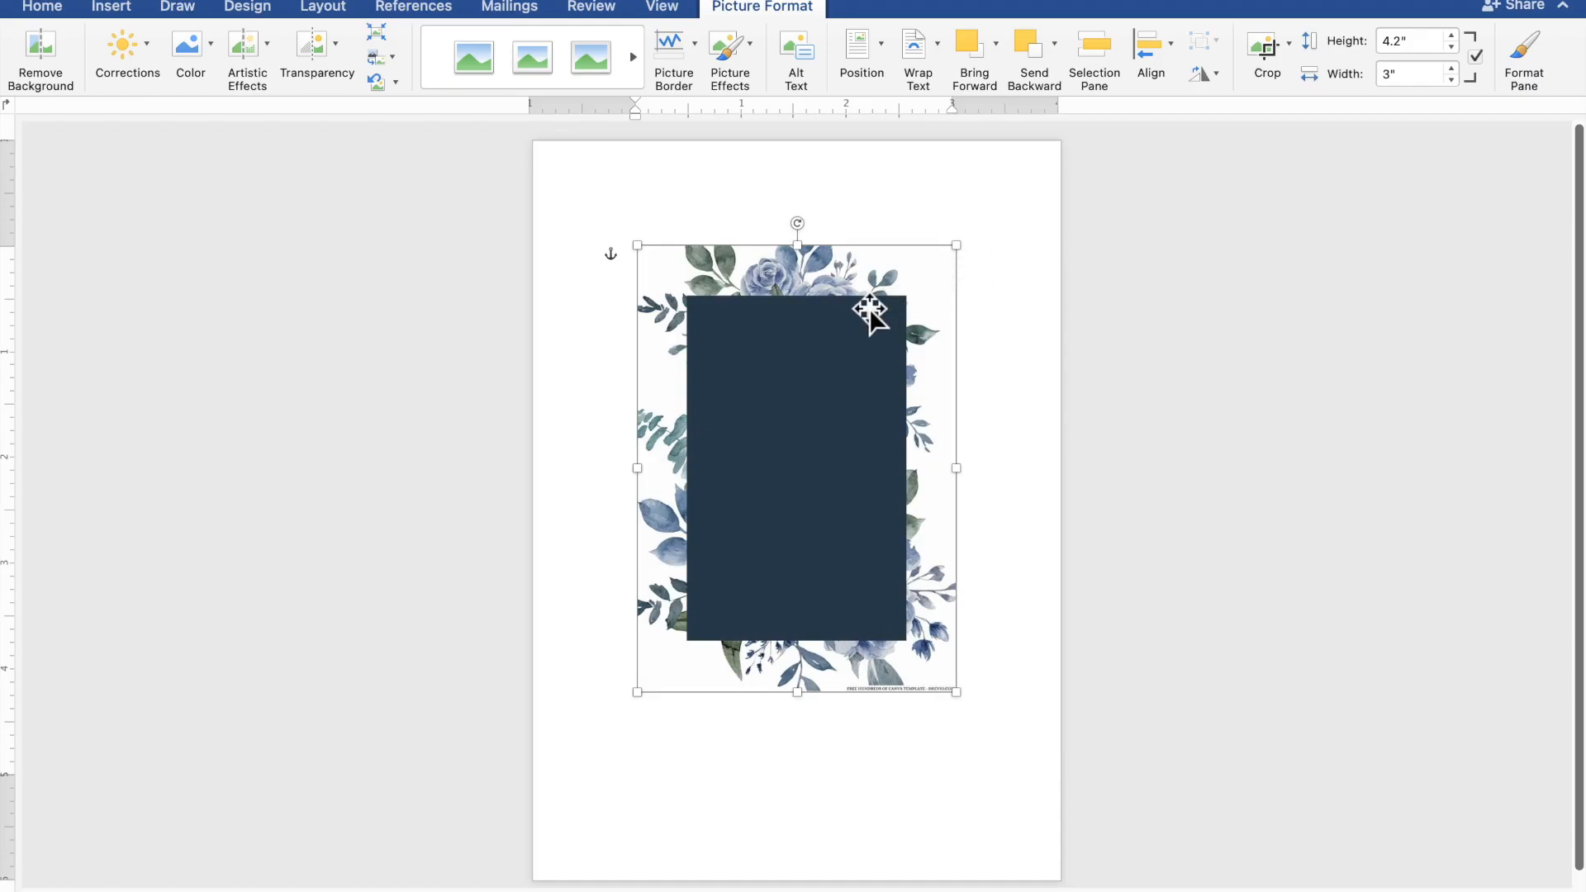
Step: Move the floral image to the page's top-left corner and enlarge it to 7.12" by 5.08"
{"action": "left_click_drag", "start_coordinate": [762, 334], "coordinate": [657, 225]}
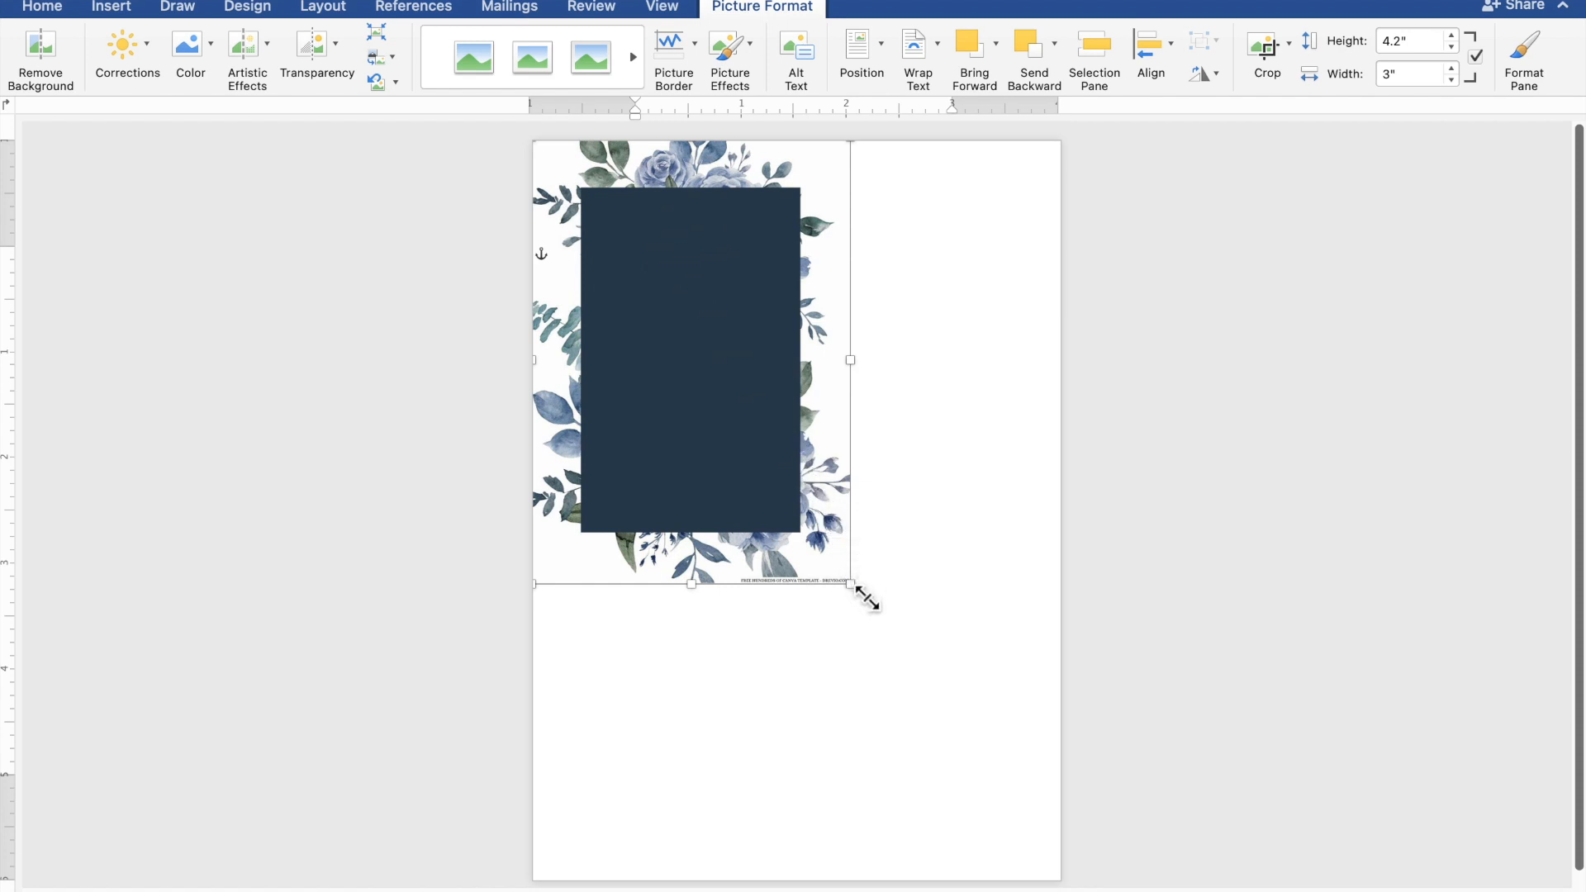
{"action": "left_click_drag", "start_coordinate": [853, 587], "coordinate": [1042, 891]}
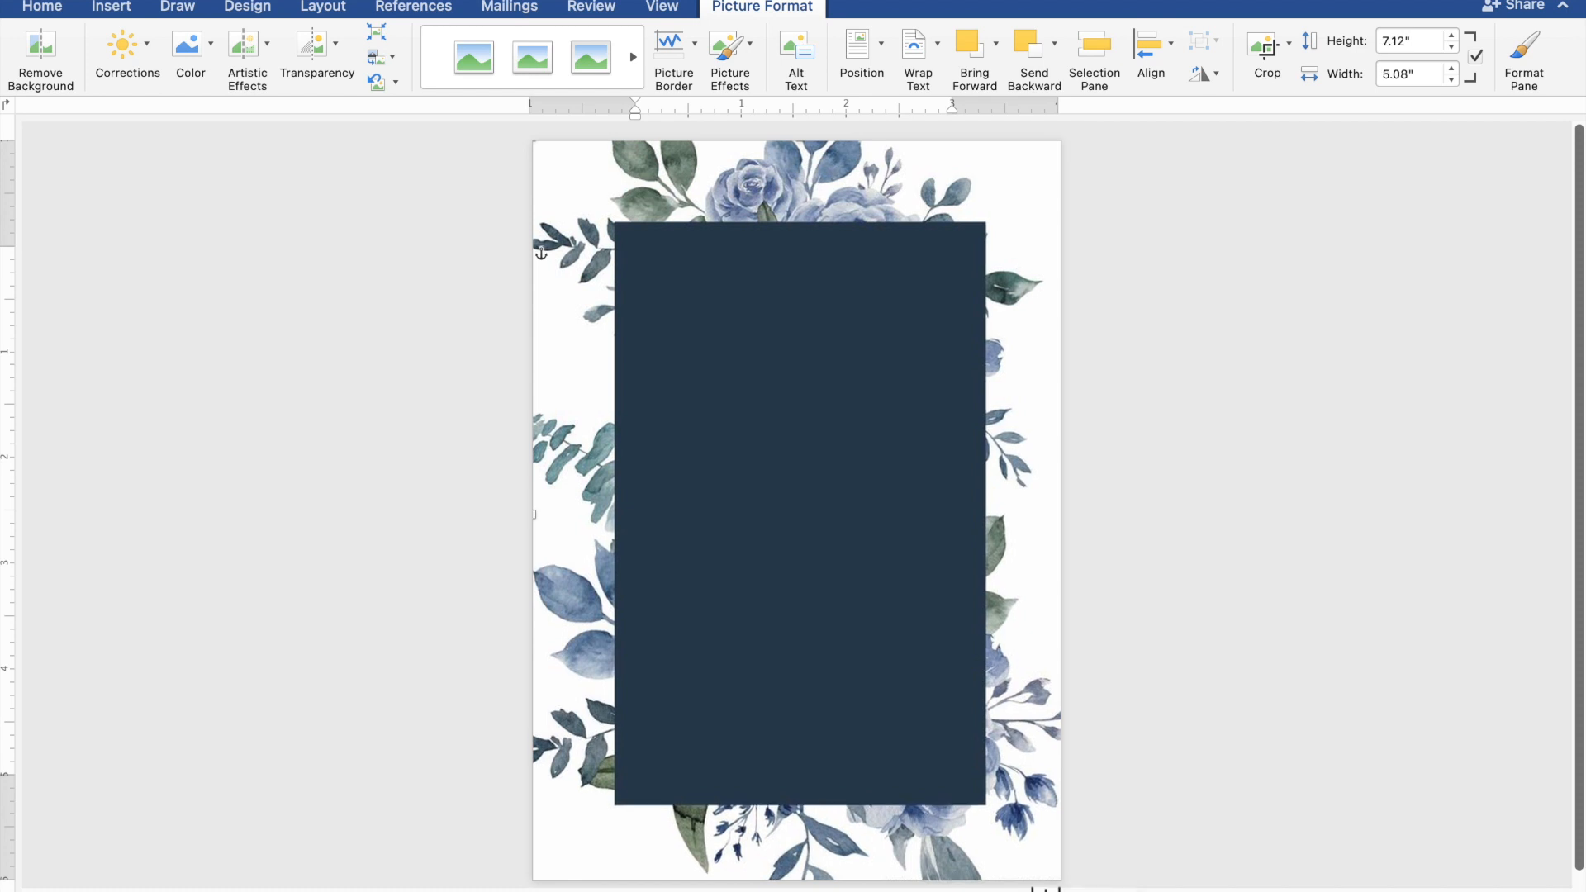
{"action": "left_click", "coordinate": [1258, 750]}
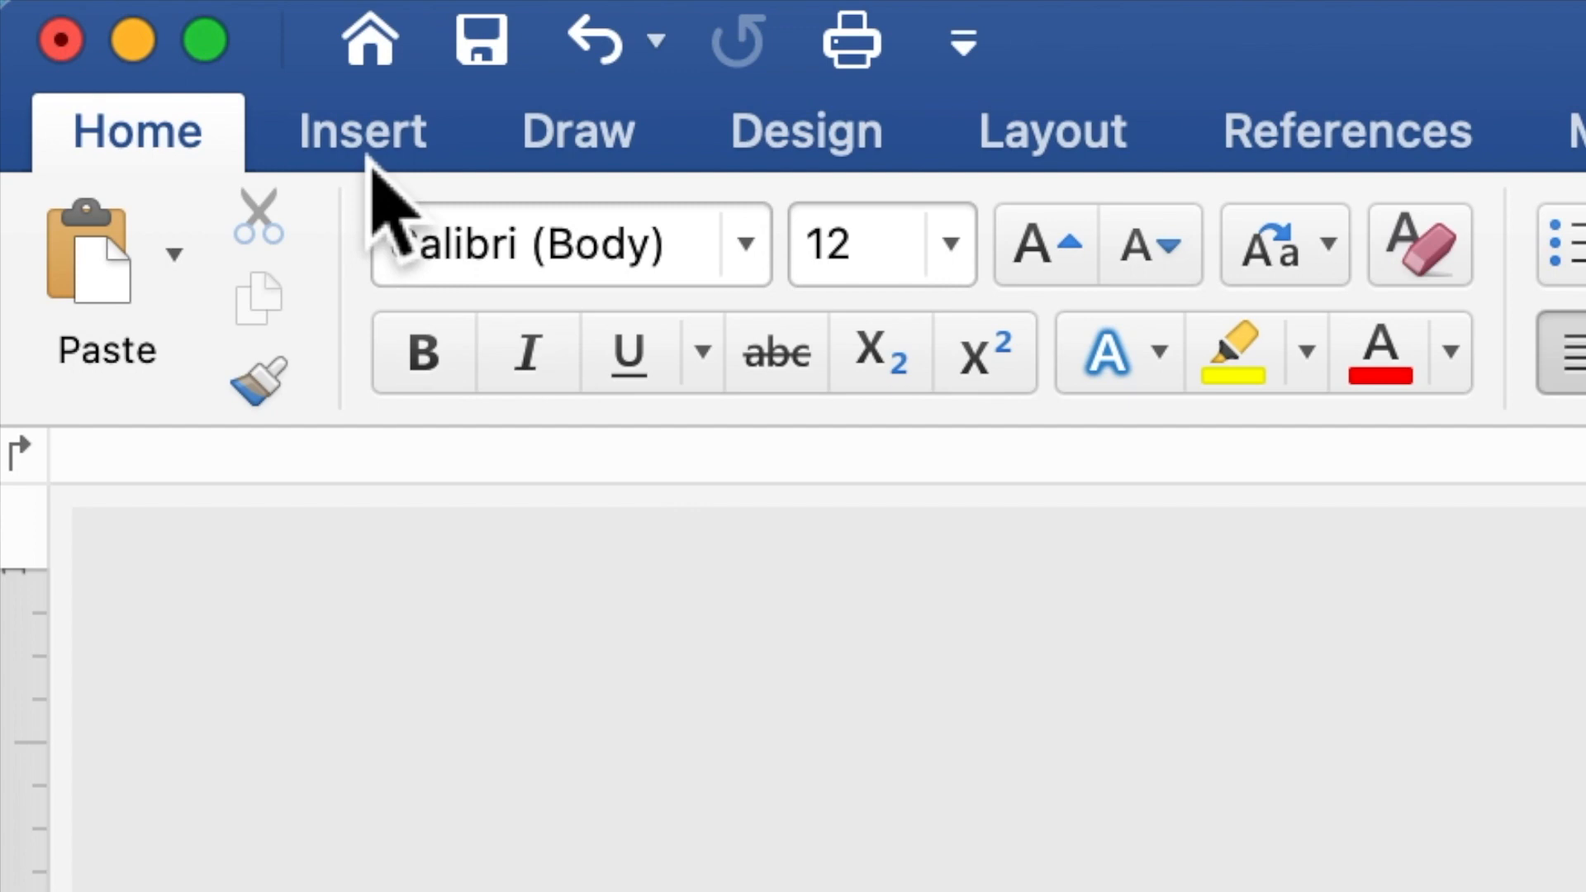
Step: Draw a rectangle about 4.8 inches square over the navy panel
{"action": "left_click", "coordinate": [367, 153]}
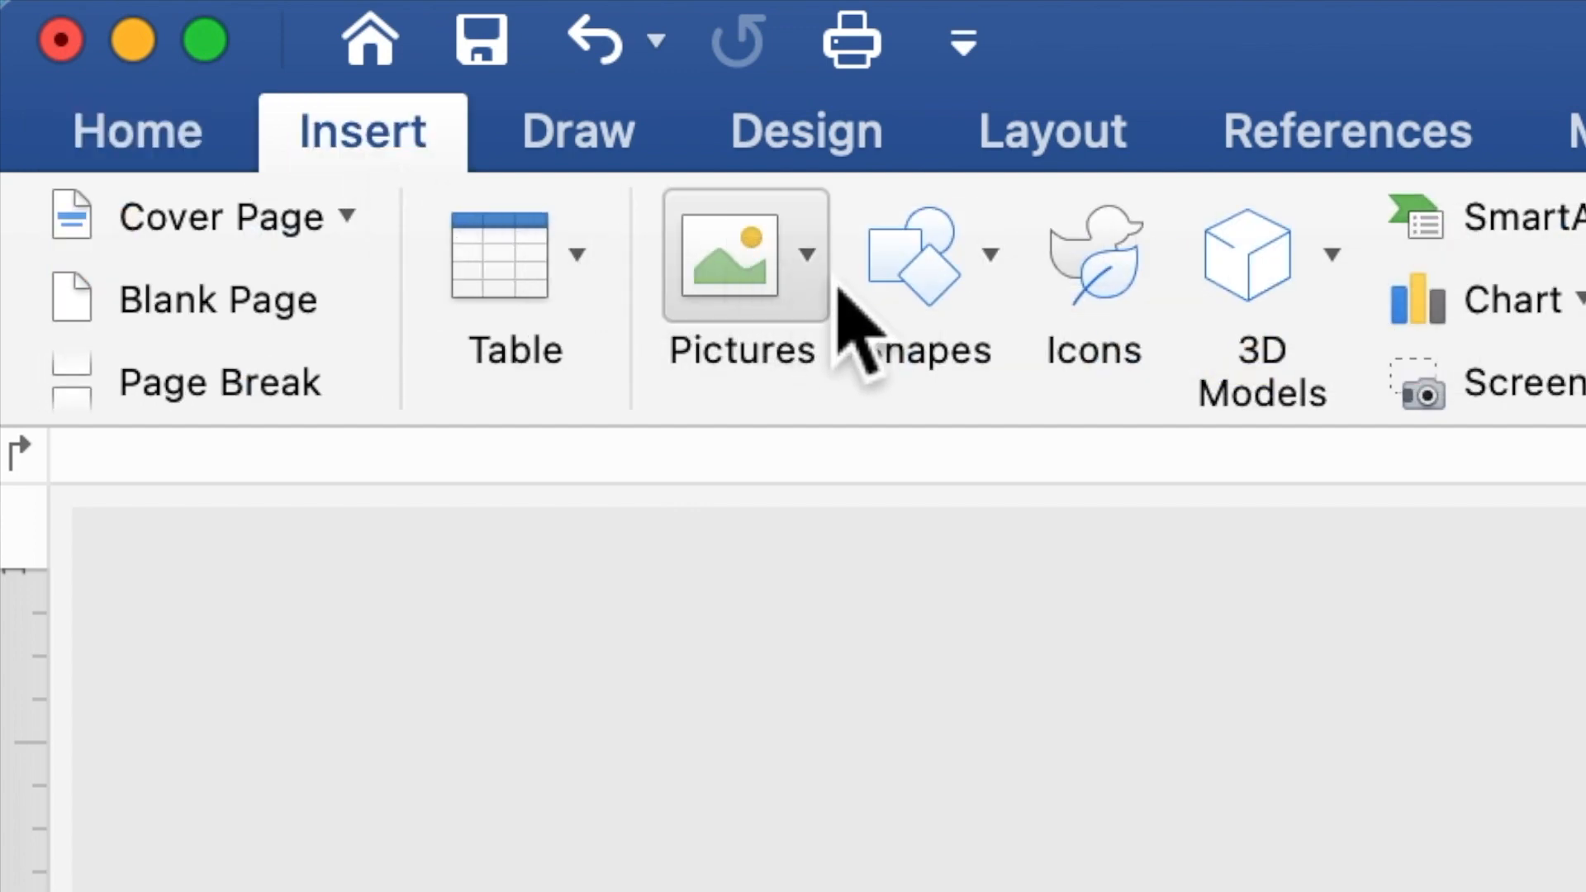
{"action": "left_click", "coordinate": [904, 293]}
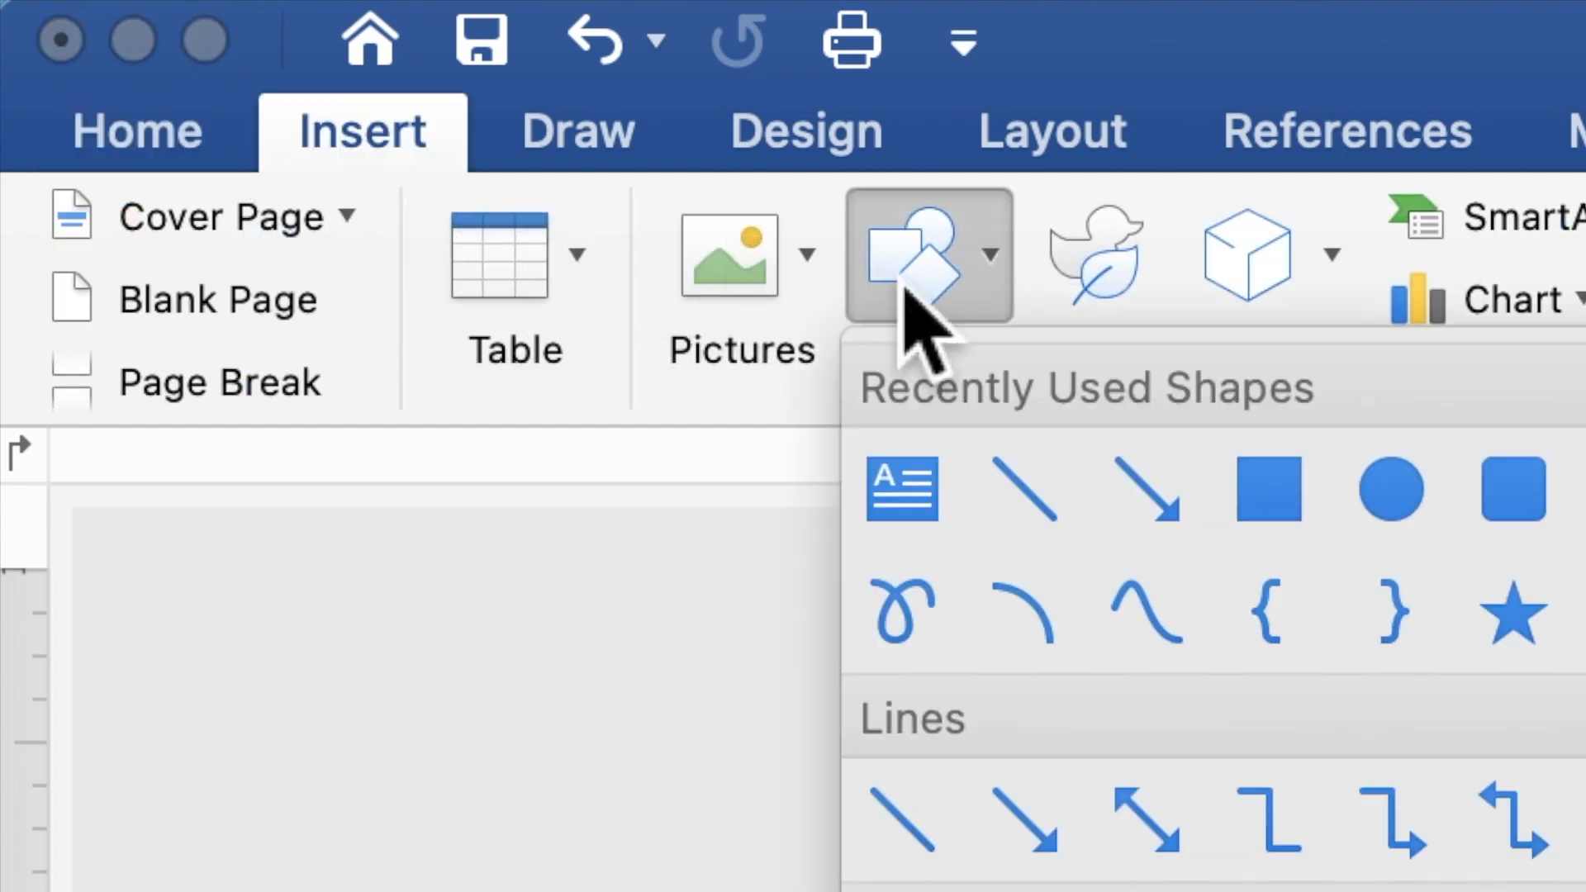
{"action": "left_click", "coordinate": [1276, 494]}
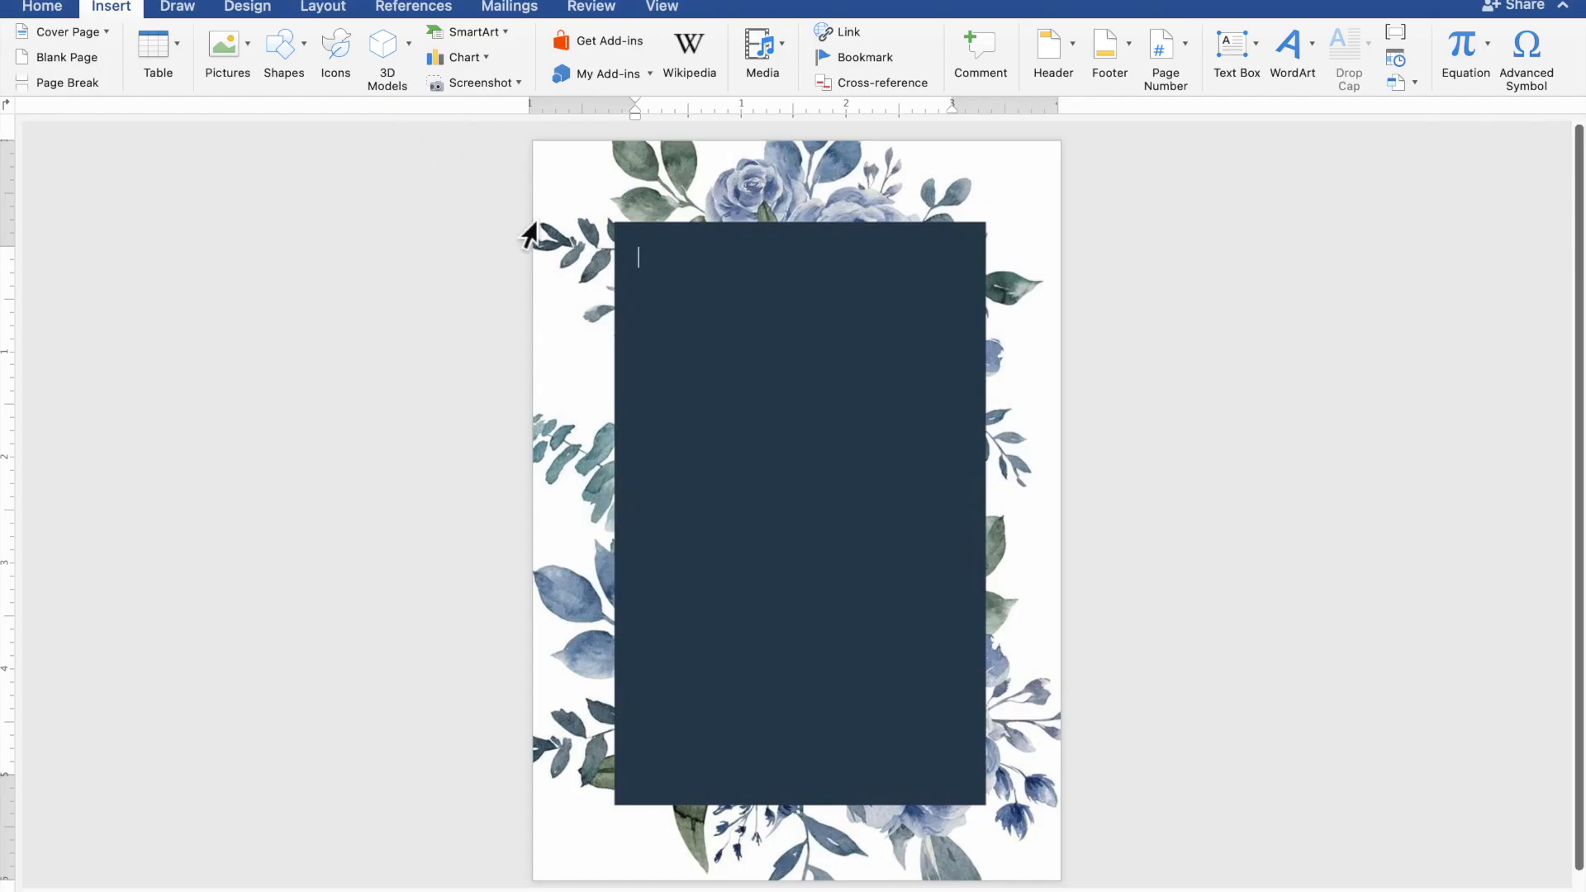
{"action": "mouse_move", "coordinate": [554, 270]}
{"action": "left_mouse_down"}
{"action": "mouse_move", "coordinate": [775, 496]}
{"action": "mouse_move", "coordinate": [878, 702]}
{"action": "mouse_move", "coordinate": [1064, 784]}
{"action": "left_mouse_up"}
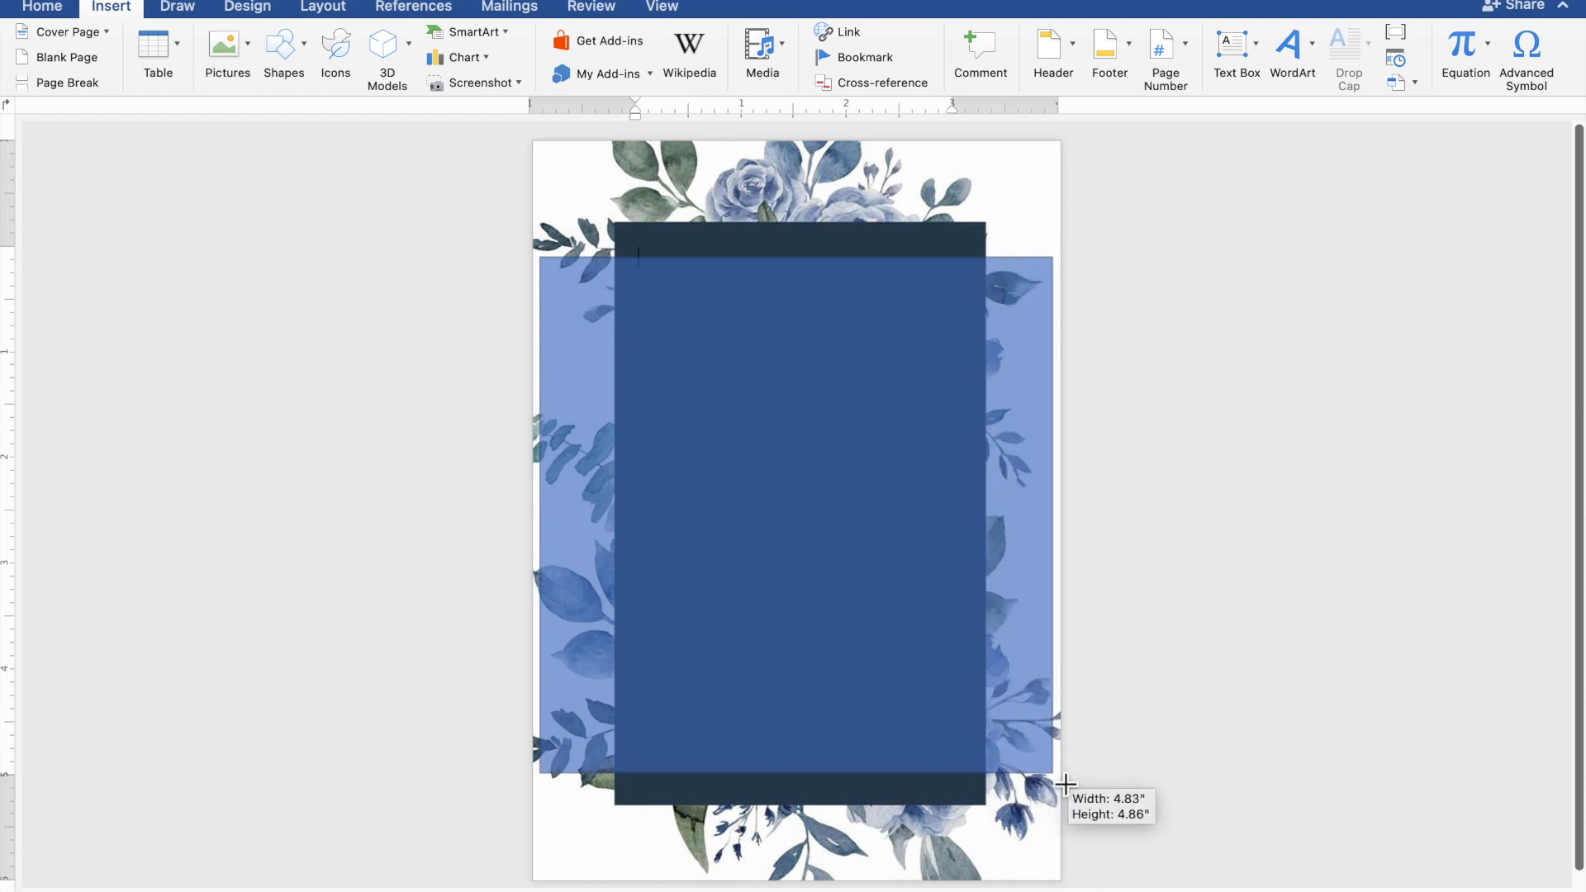
{"action": "left_click_drag", "start_coordinate": [1064, 783], "coordinate": [1065, 784]}
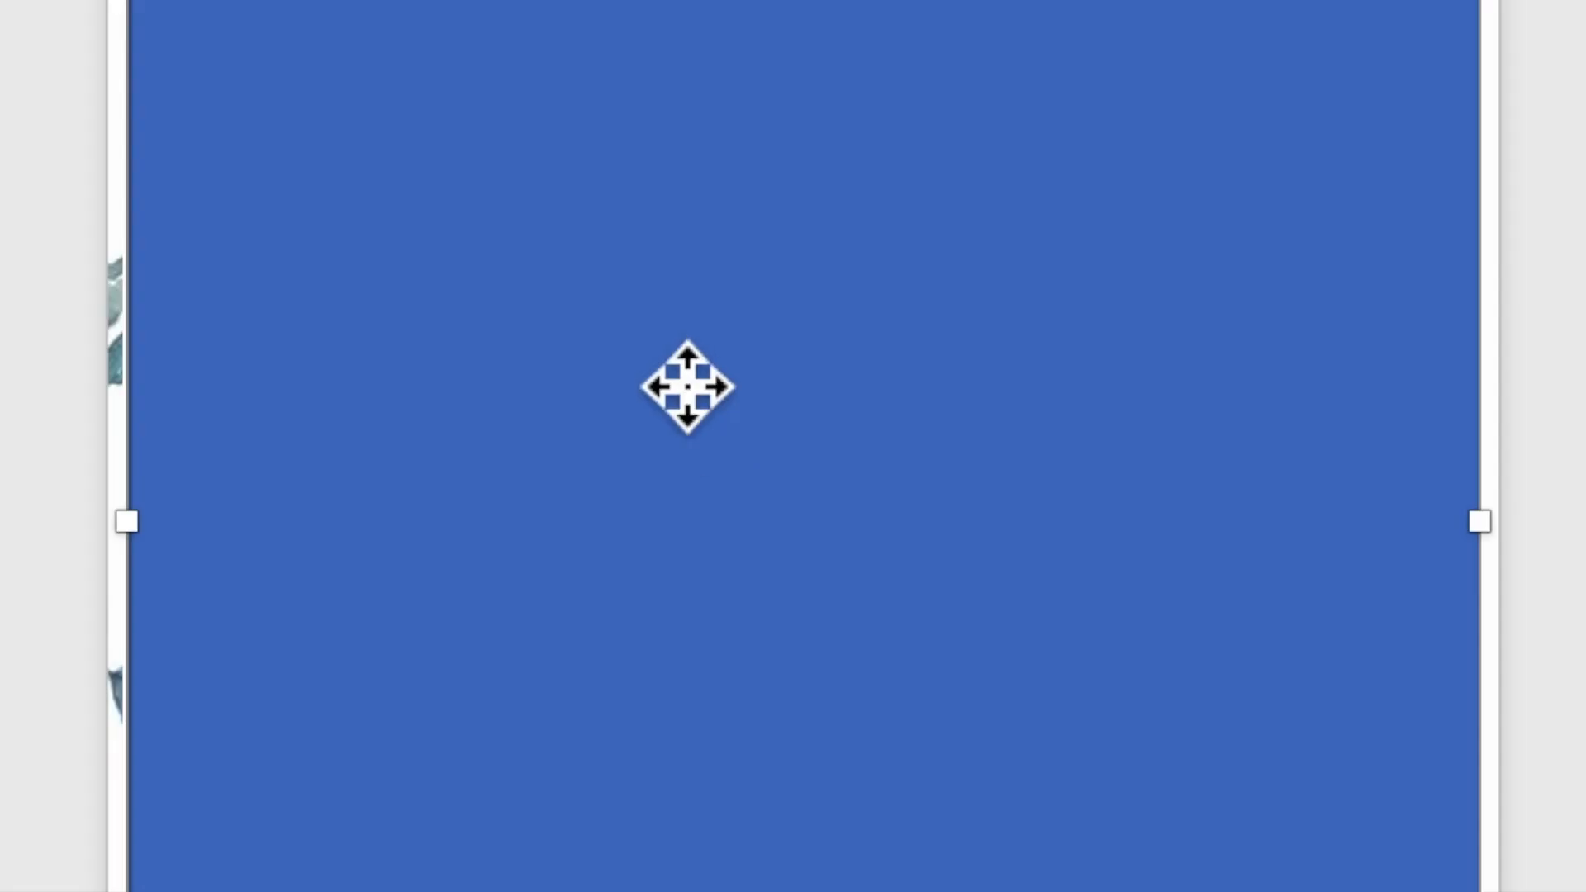
Step: Add the text TOGETHER WITH THEIR FAMILIES inside the rectangle, followed by a new line
{"action": "right_click", "coordinate": [672, 389]}
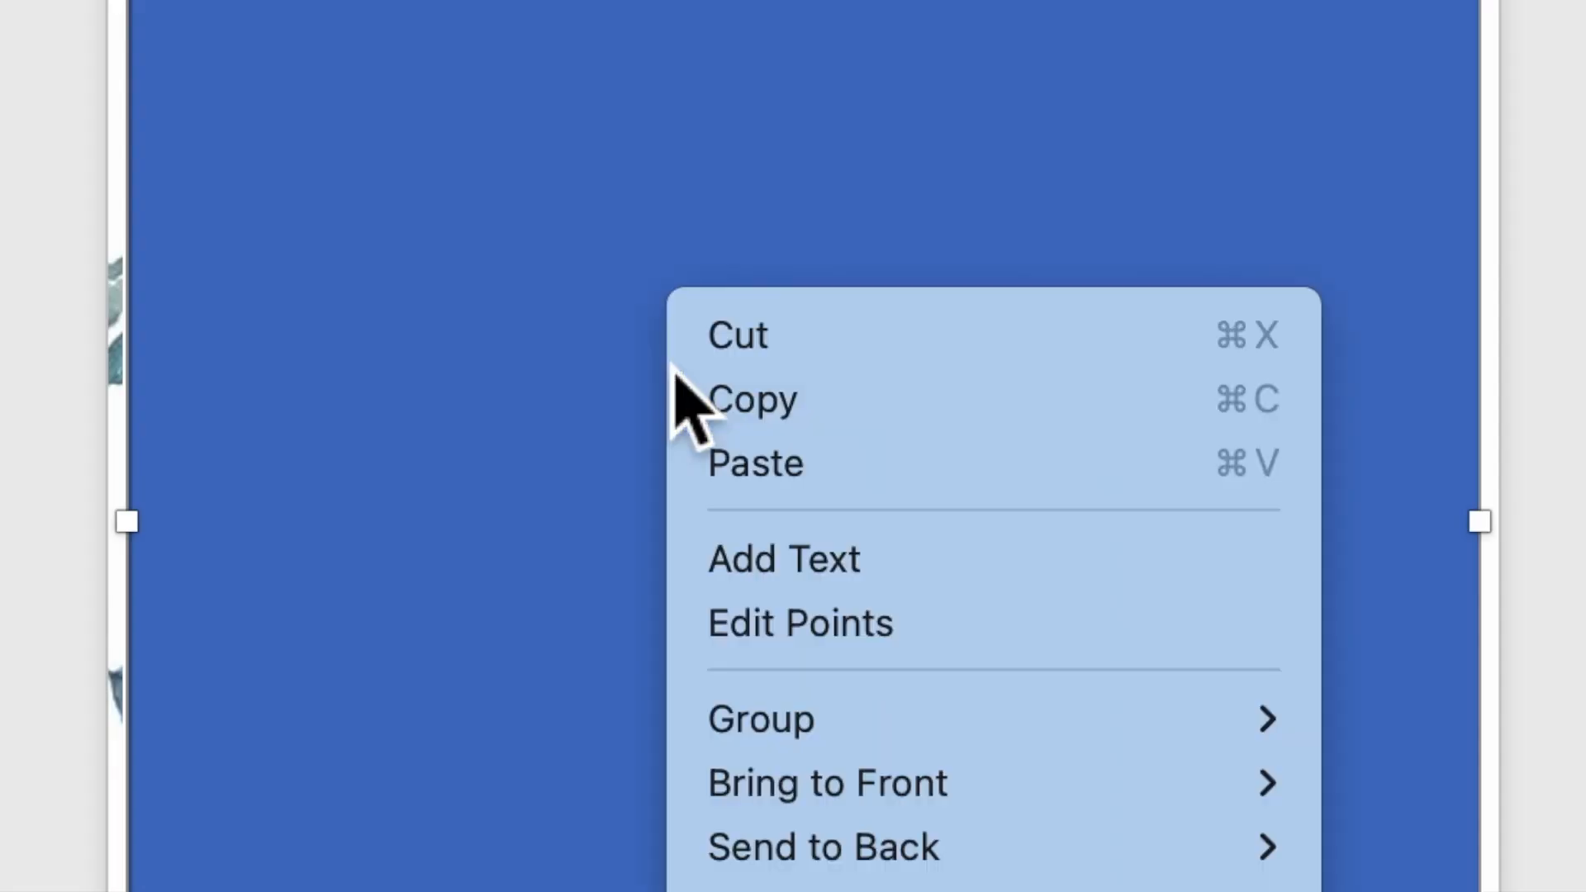
{"action": "left_click", "coordinate": [780, 566]}
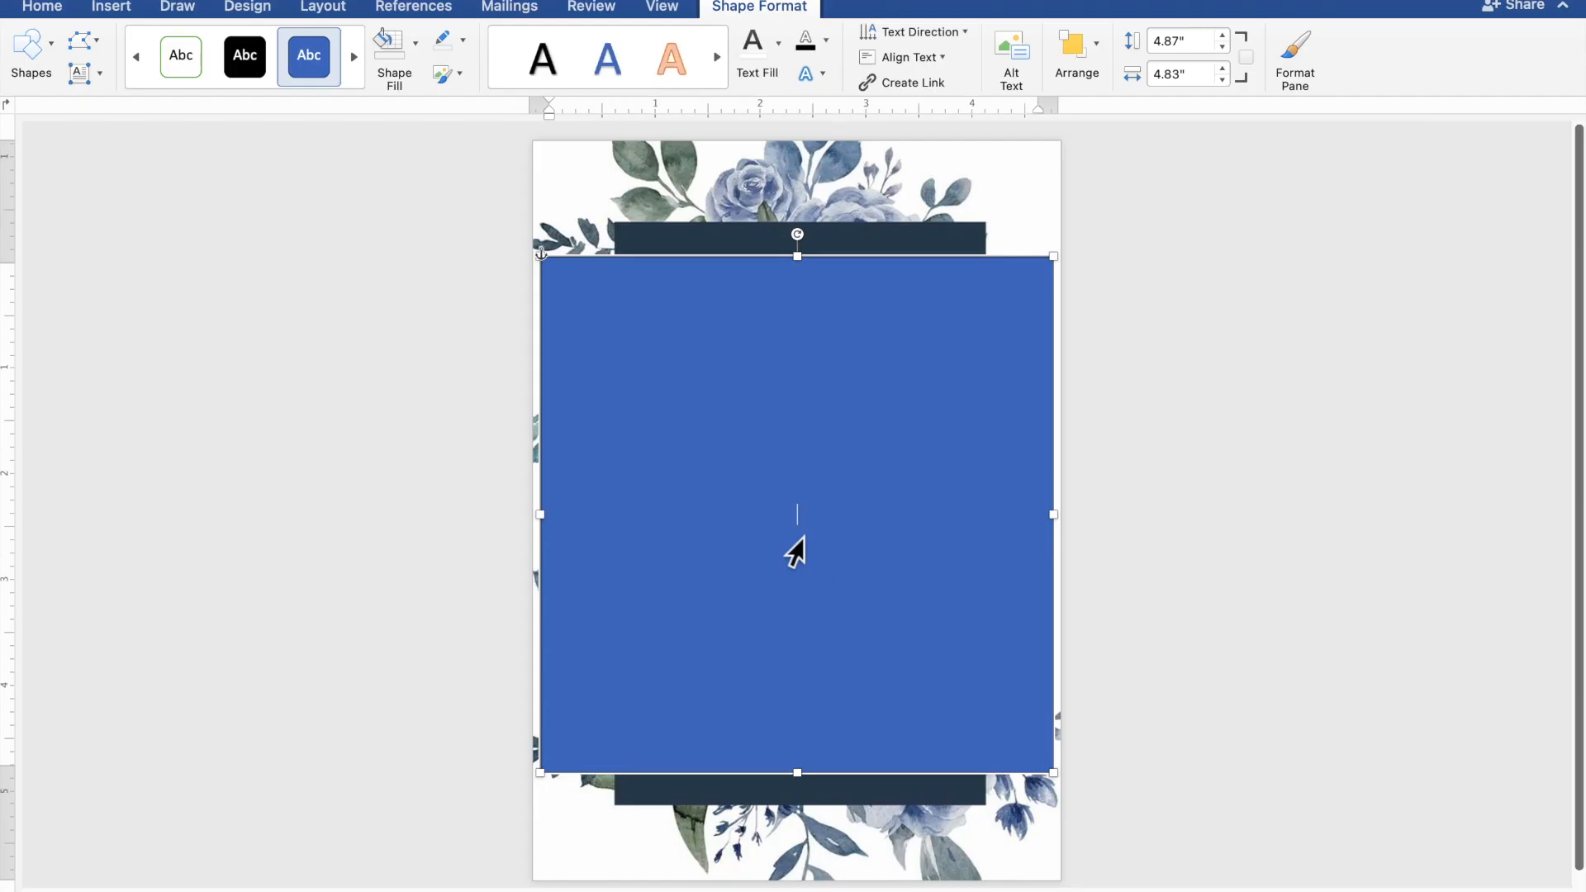
{"action": "scroll", "coordinate": [795, 551], "scroll_direction": "up", "scroll_amount": 5}
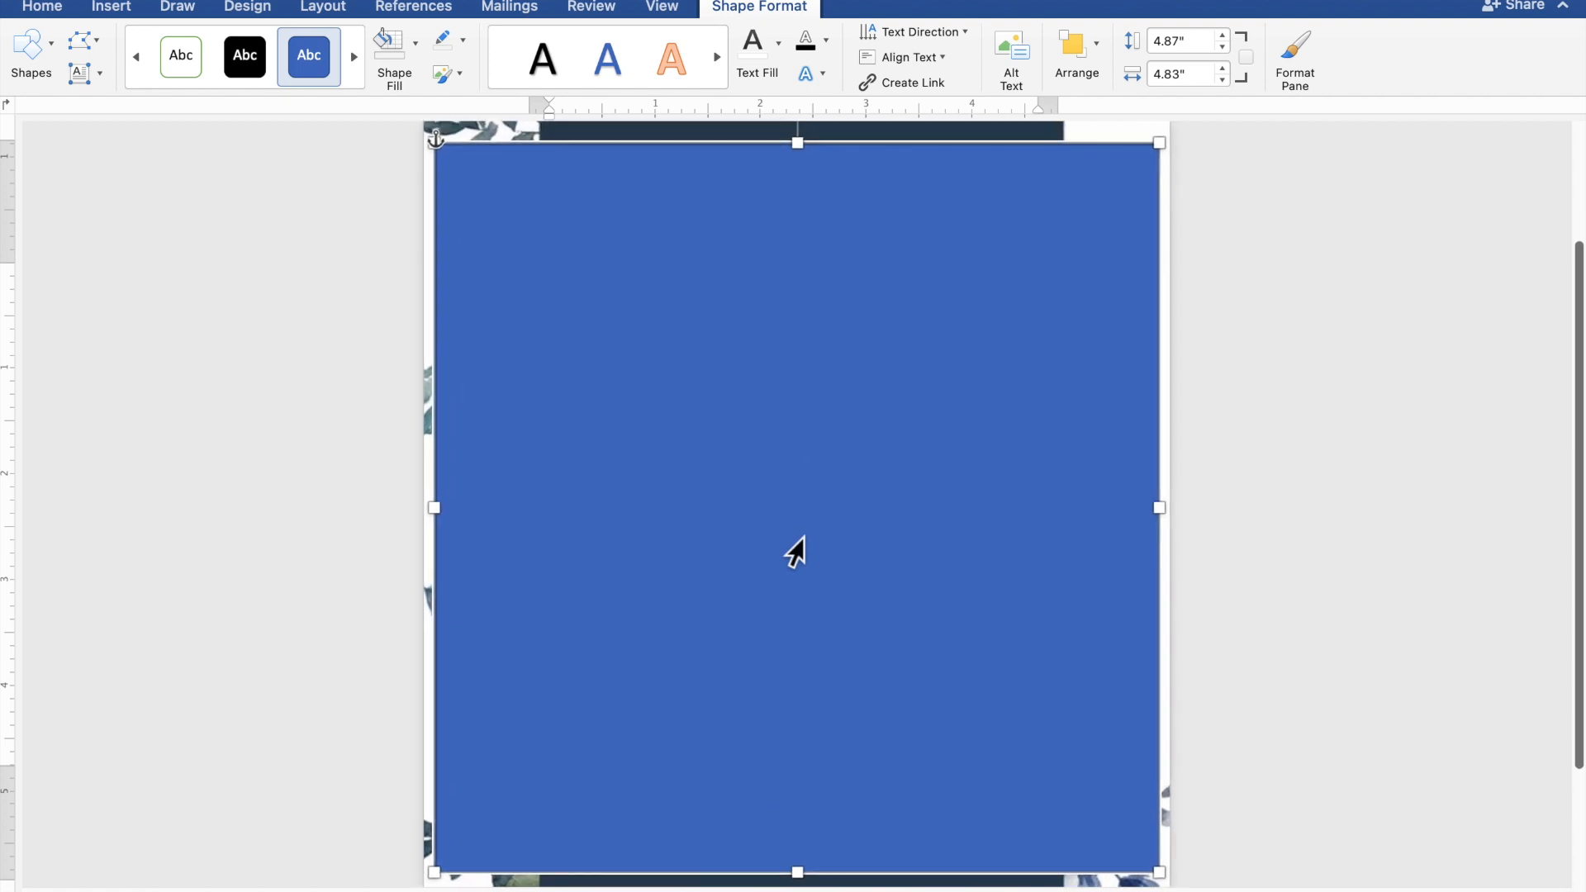
{"action": "scroll", "coordinate": [804, 537], "scroll_direction": "up", "scroll_amount": 3}
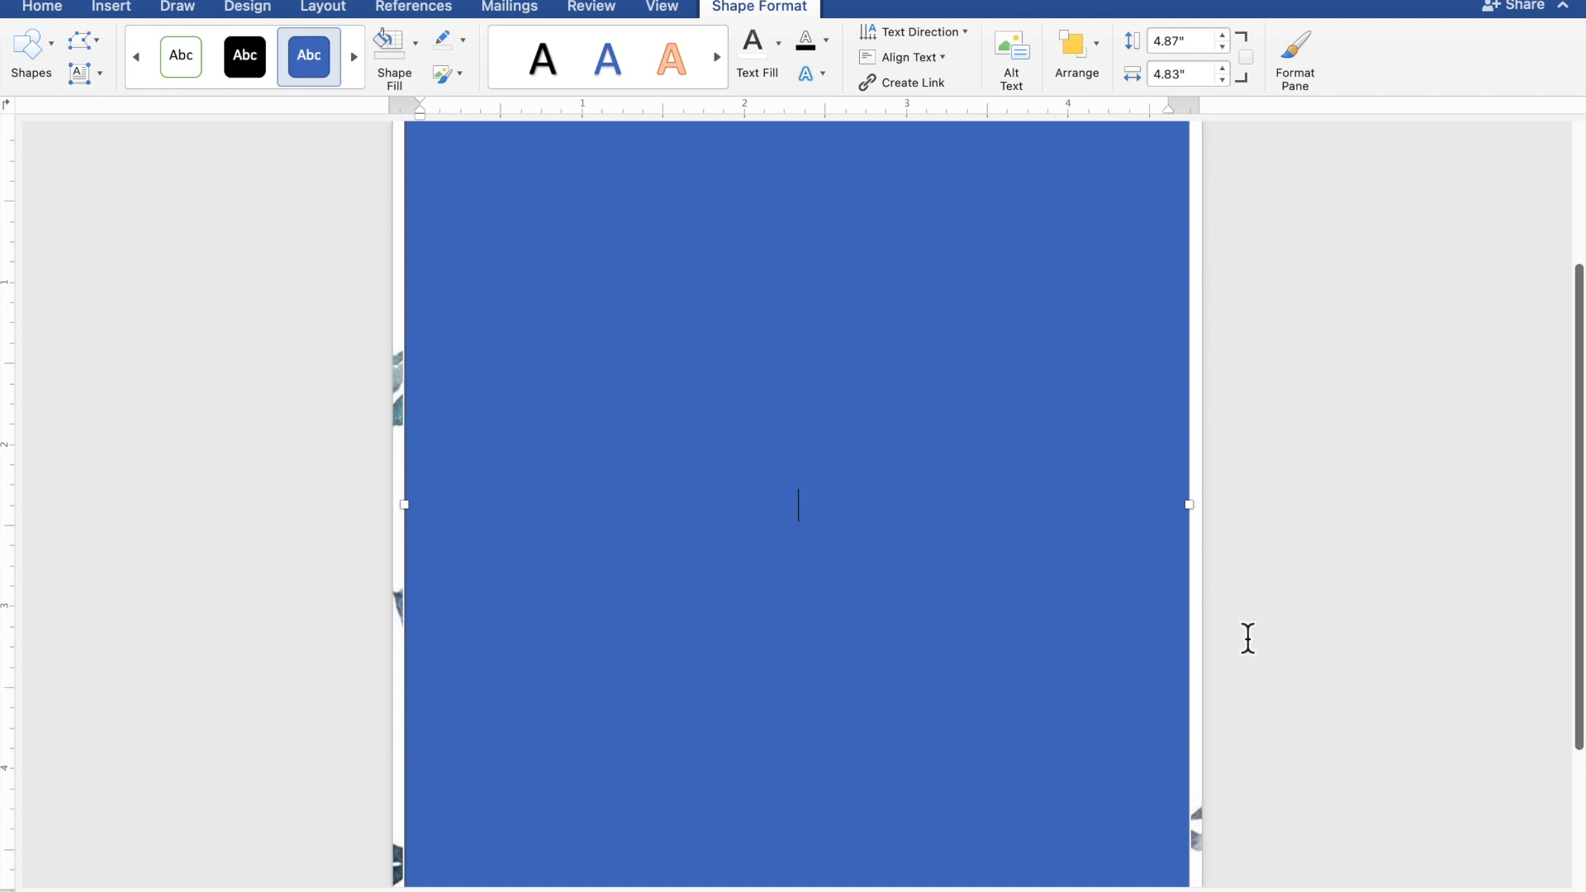
{"action": "type", "text": "TOGETHE"}
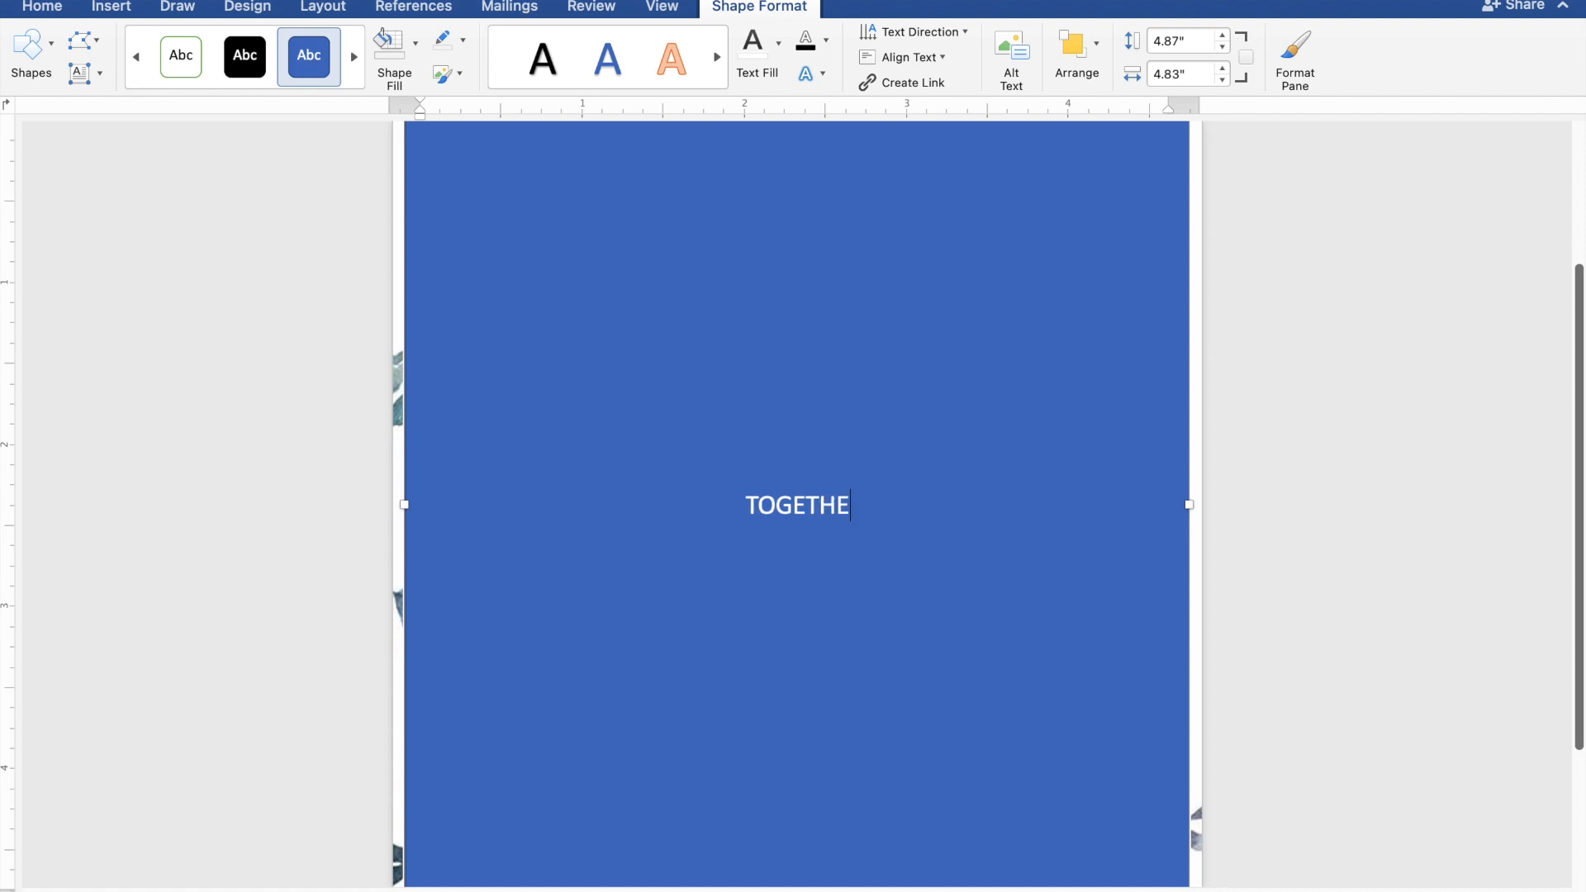
{"action": "type", "text": "R W"}
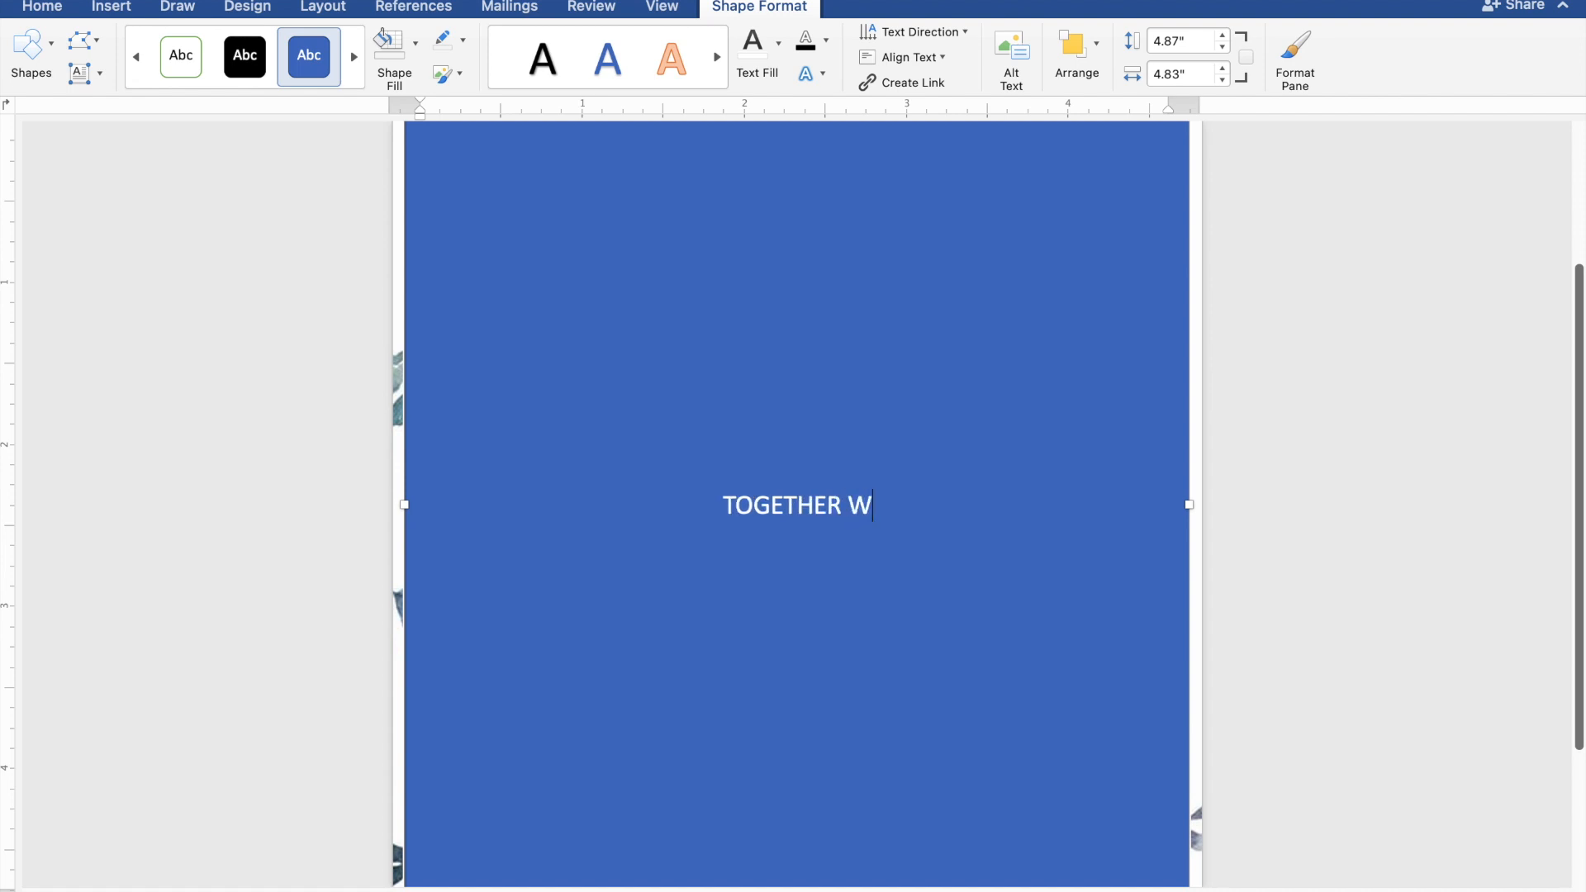
{"action": "type", "text": "ITH"}
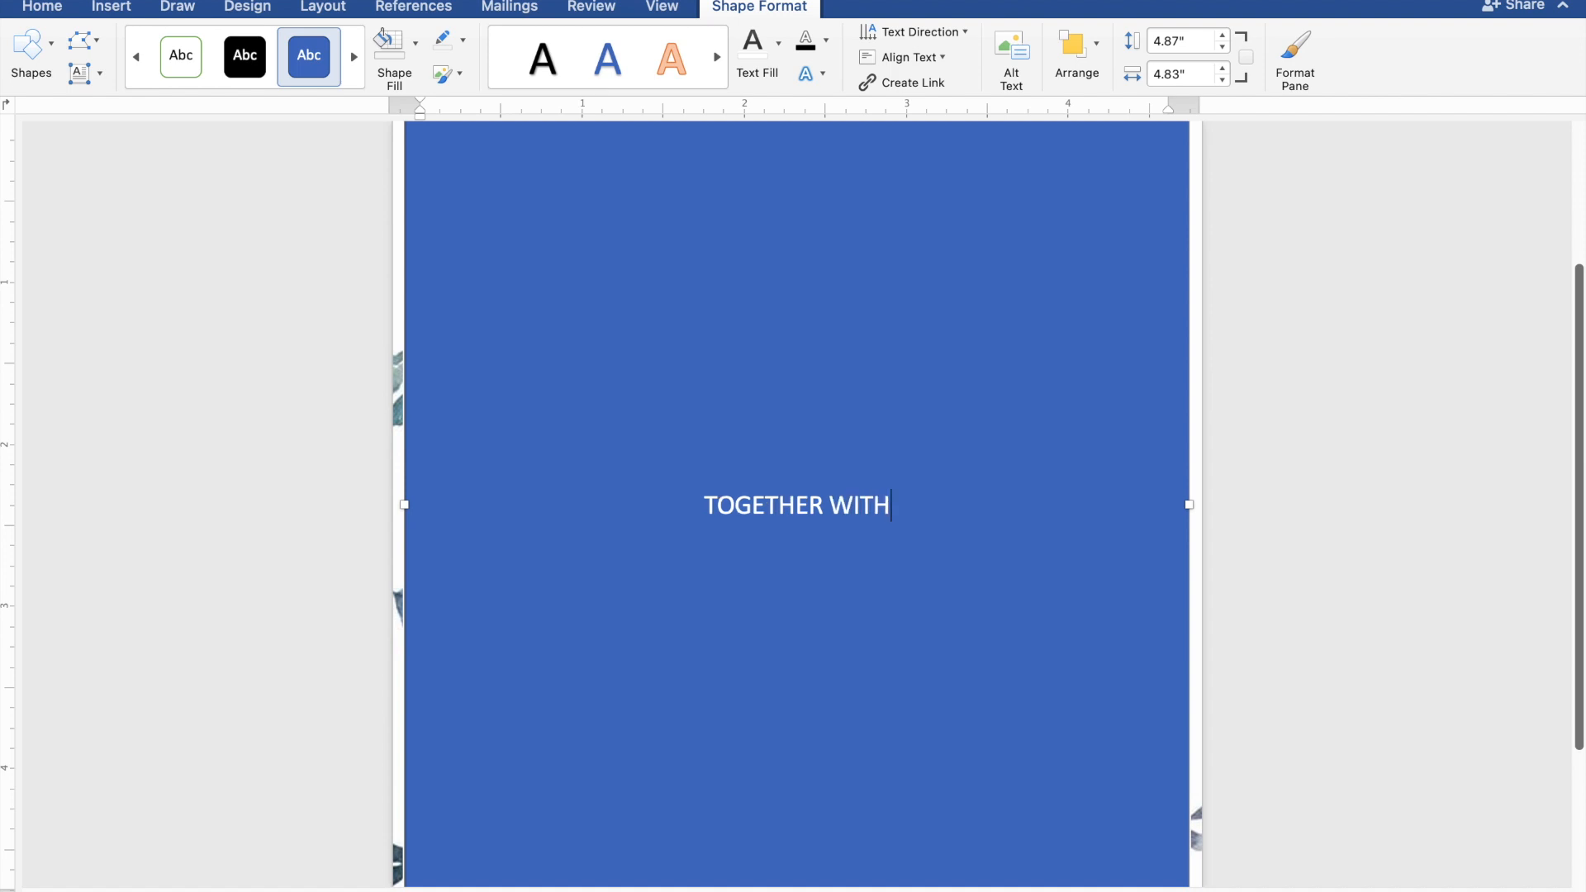
{"action": "type", "text": " T"}
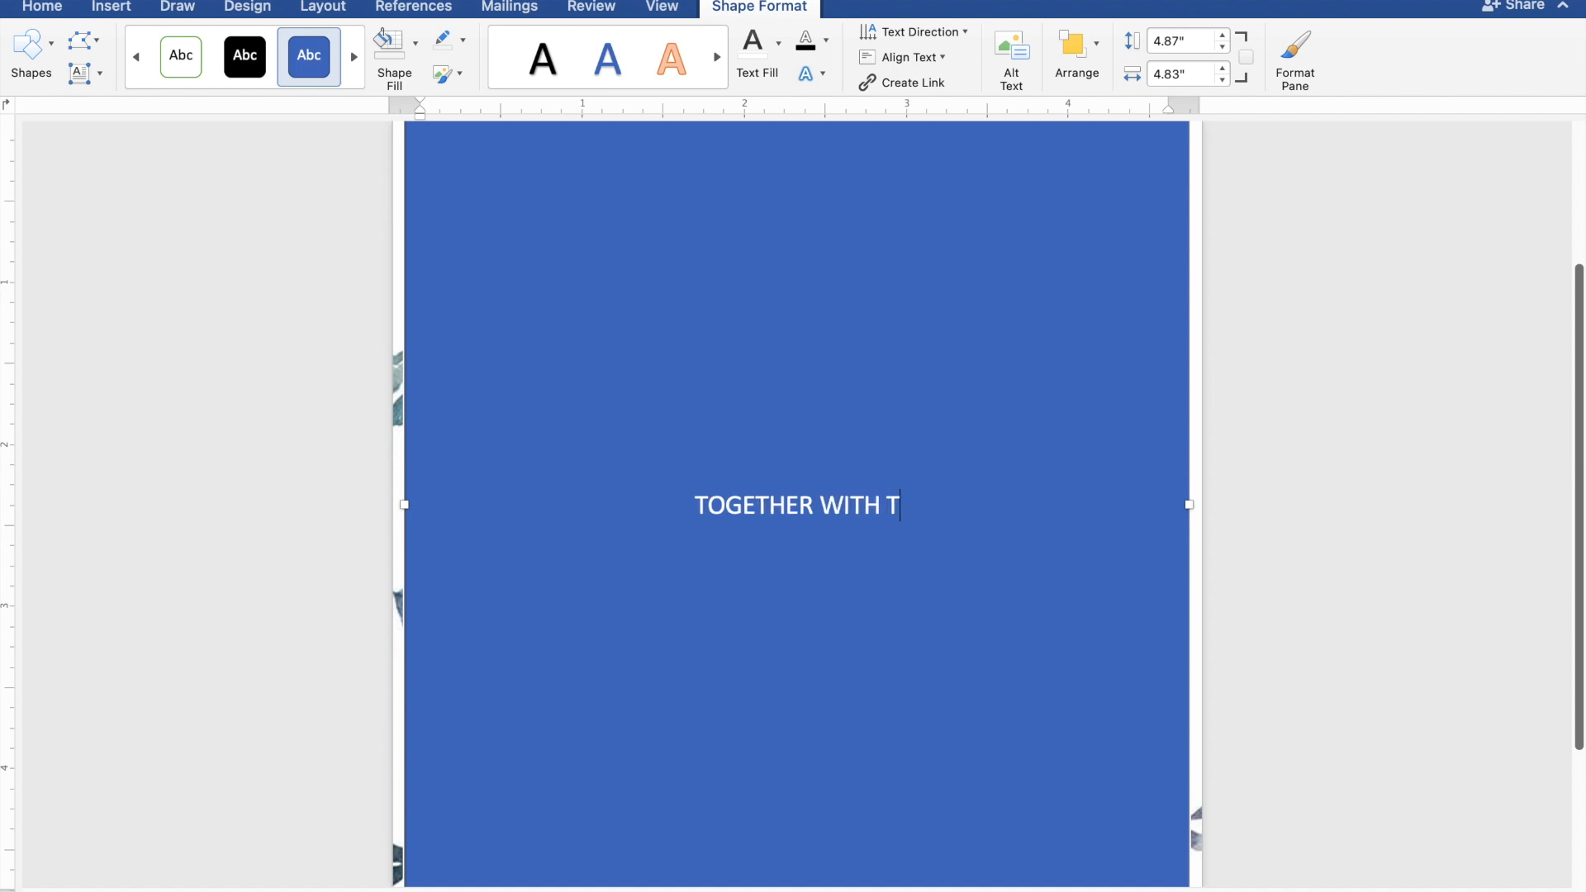
{"action": "type", "text": "HEIR"}
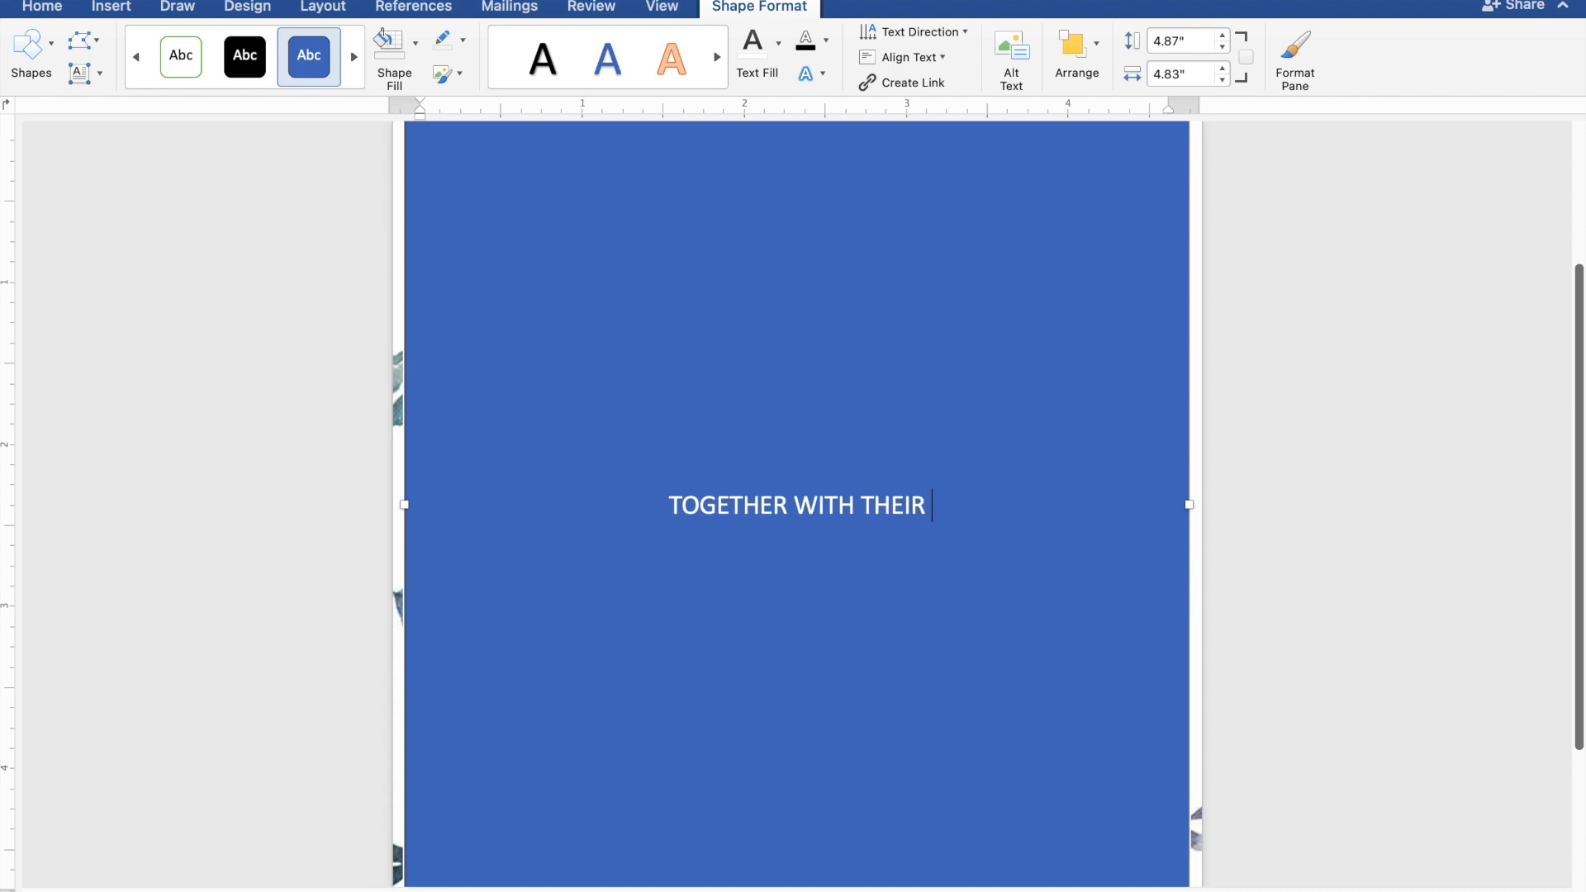
{"action": "type", "text": " FAM"}
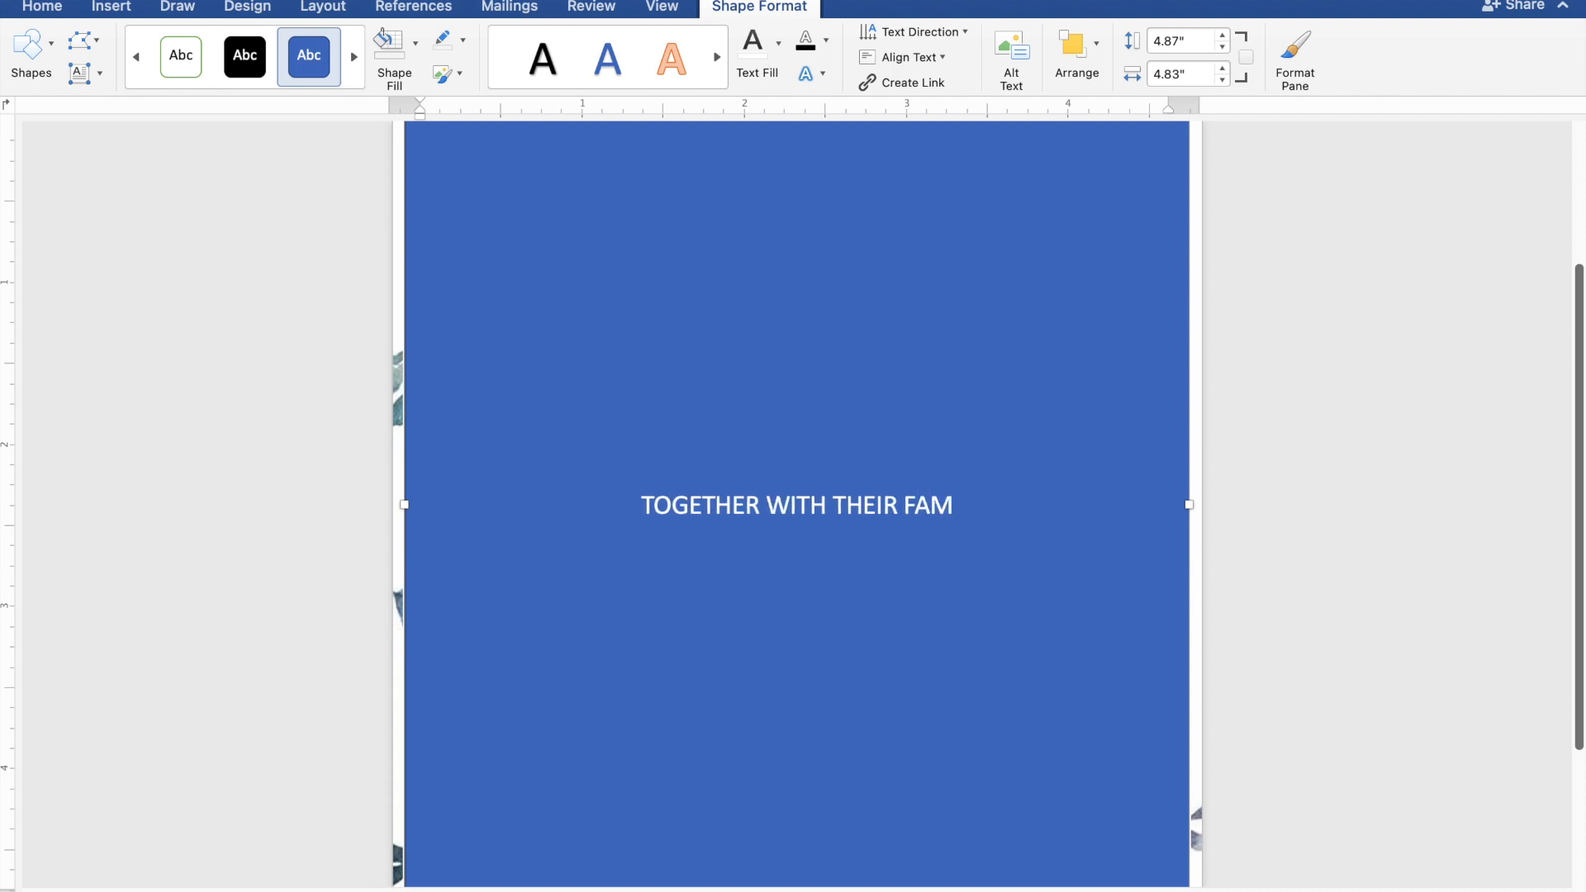
{"action": "type", "text": "ILI"}
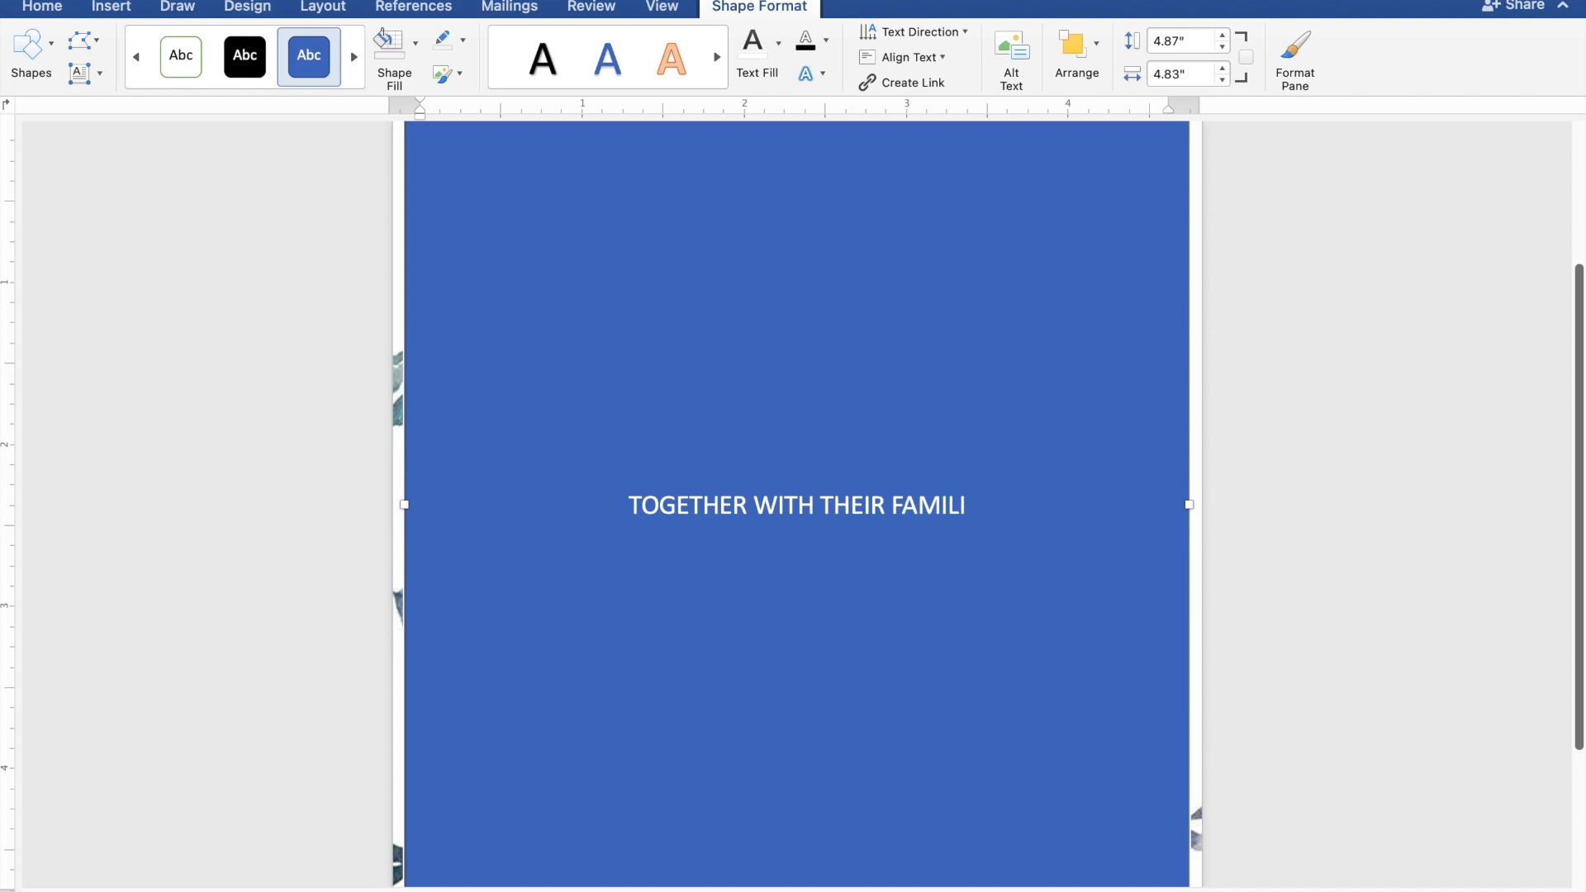
{"action": "type", "text": "ES"}
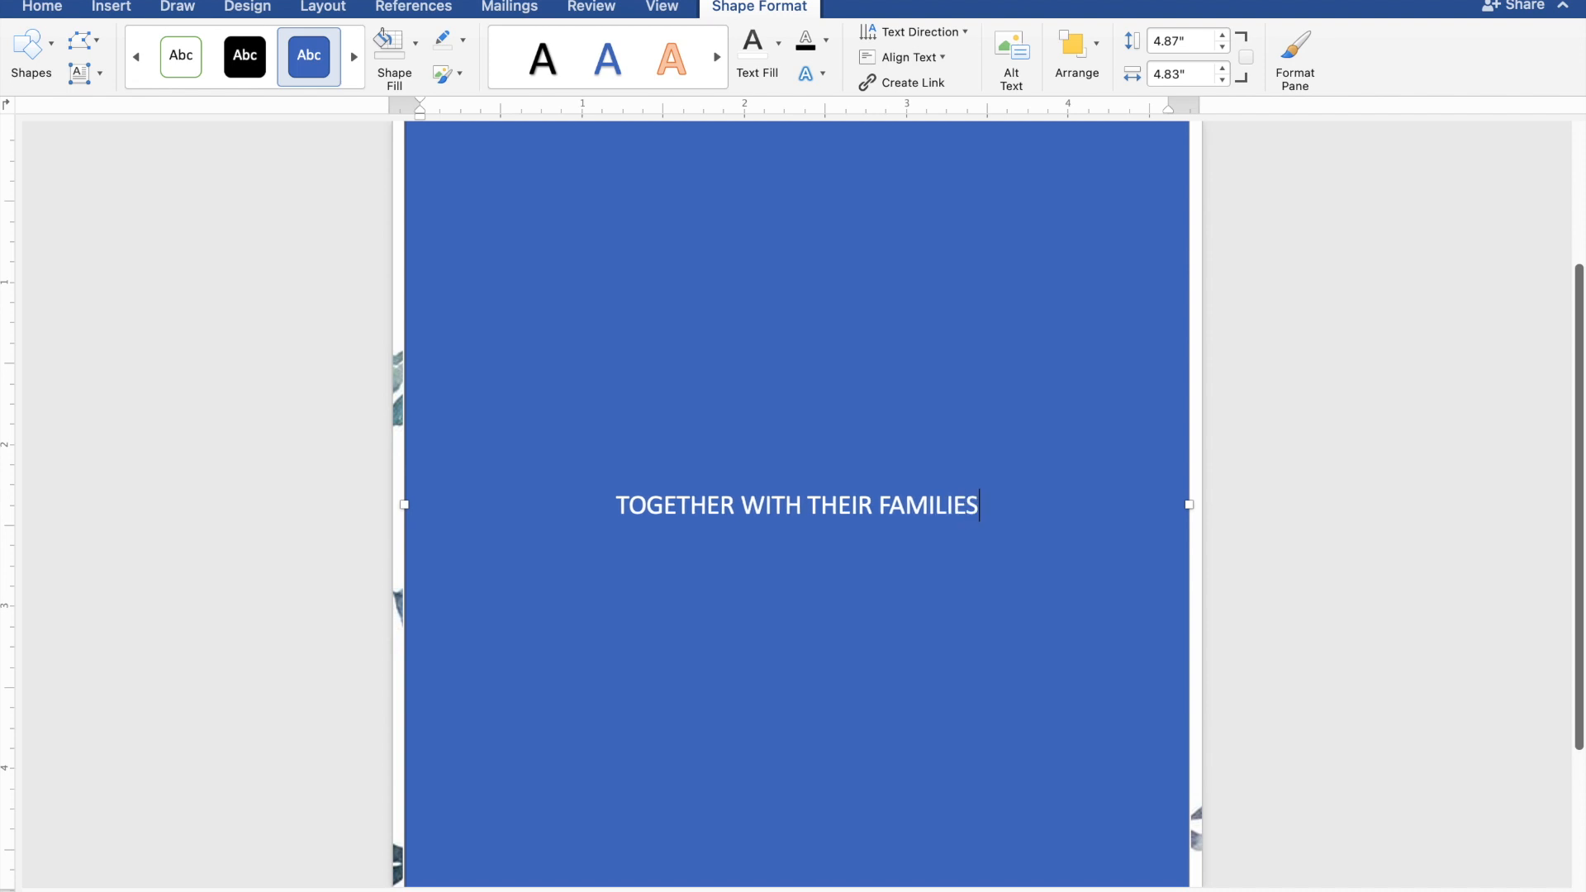
{"action": "key", "text": "Return"}
{"action": "key", "text": "Return"}
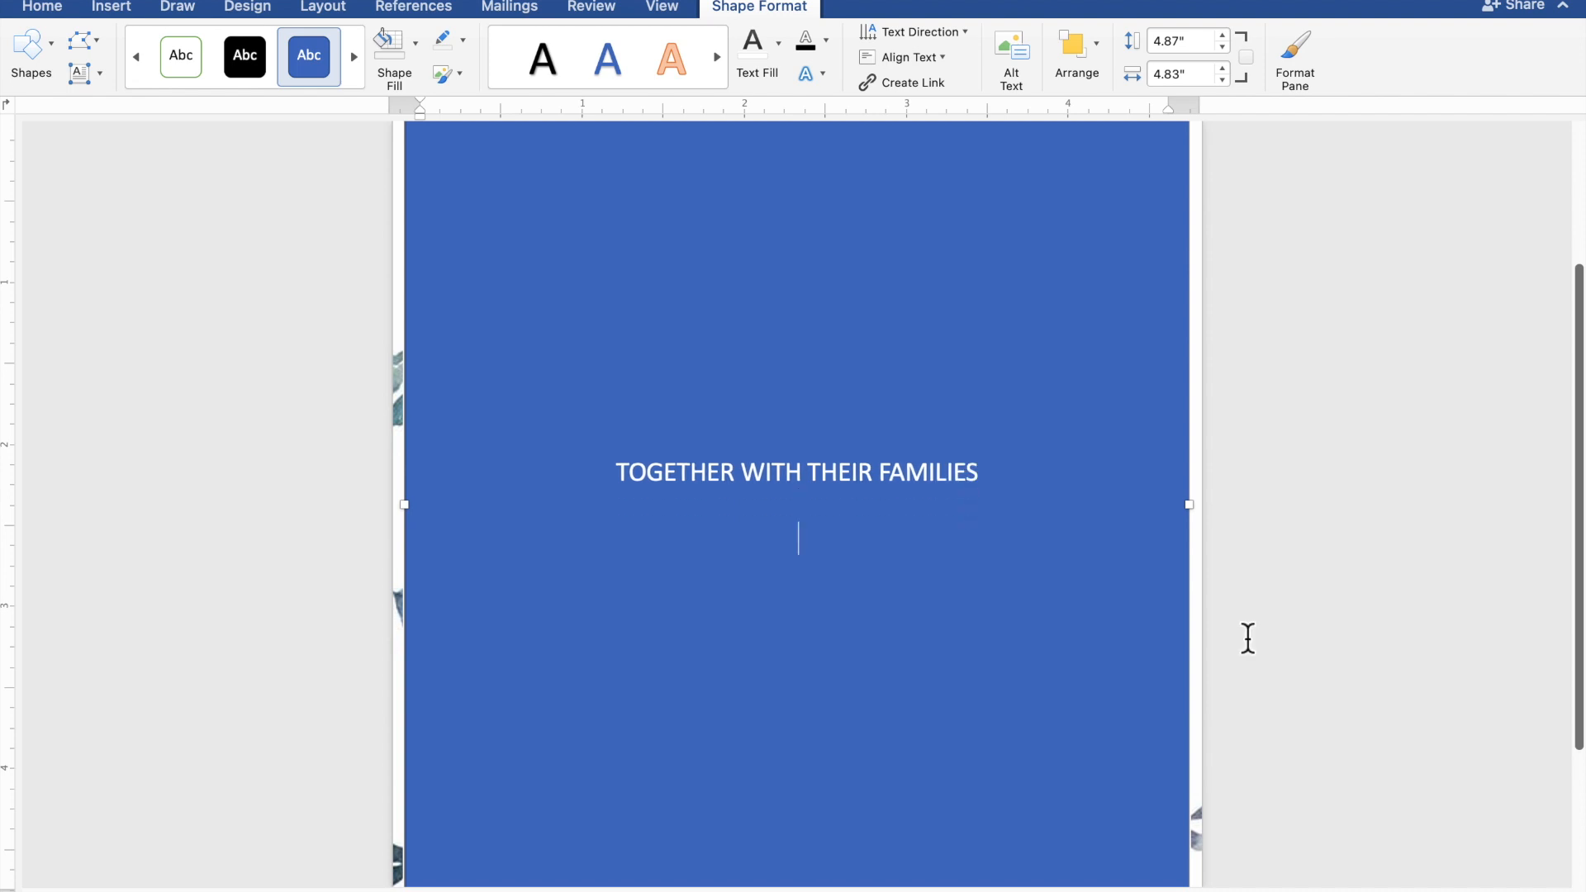
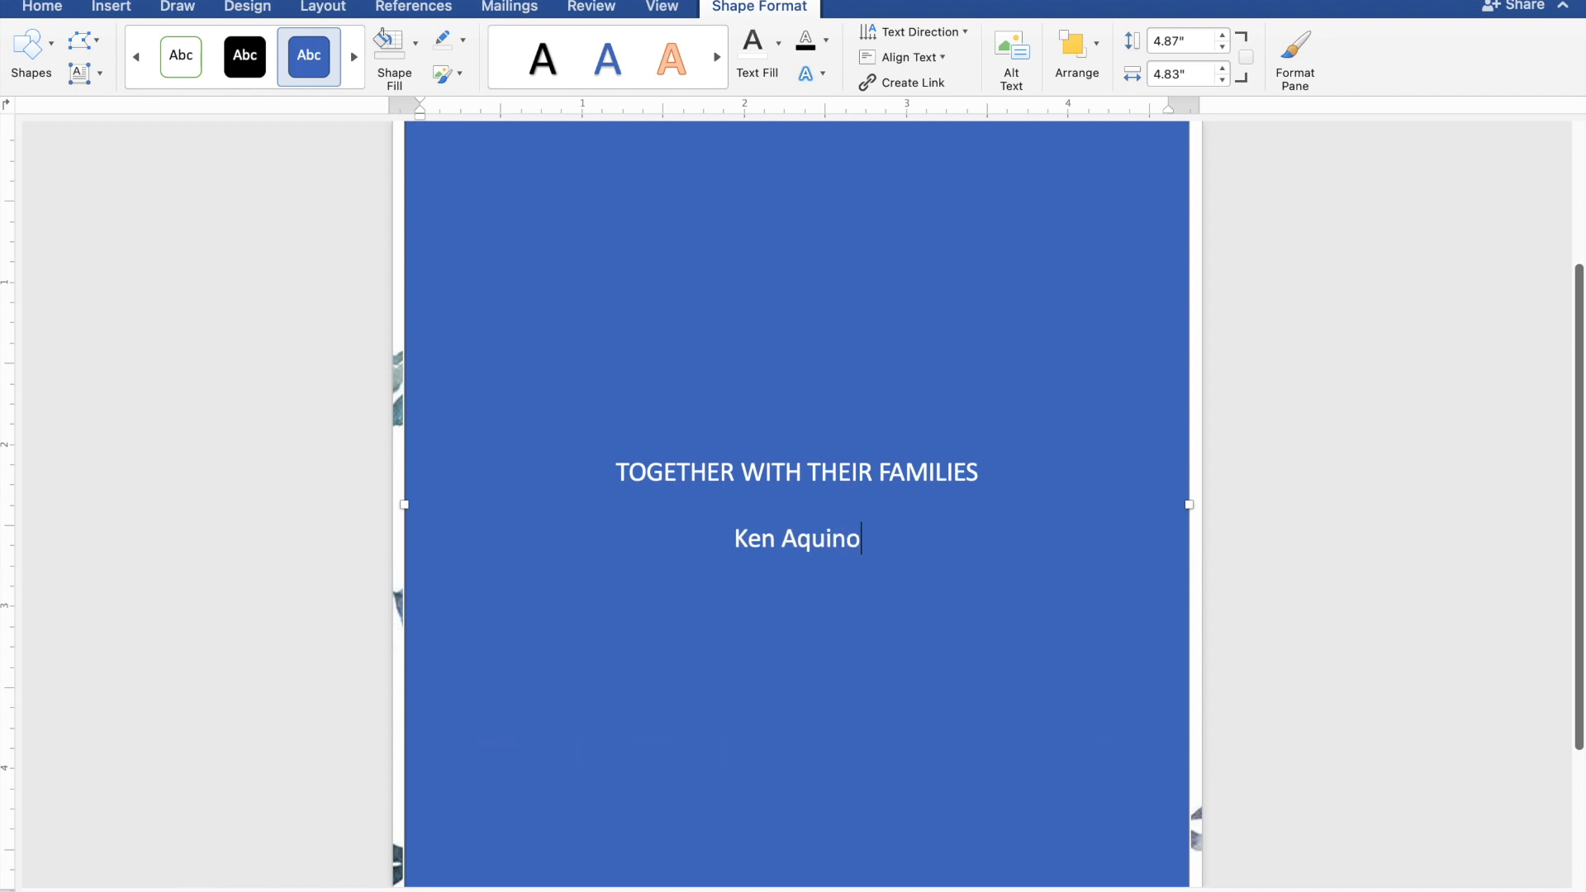
Step: Type the groom's name, AND, and the bride's name on separate lines
{"action": "key", "text": "Return"}
{"action": "type", "text": "A"}
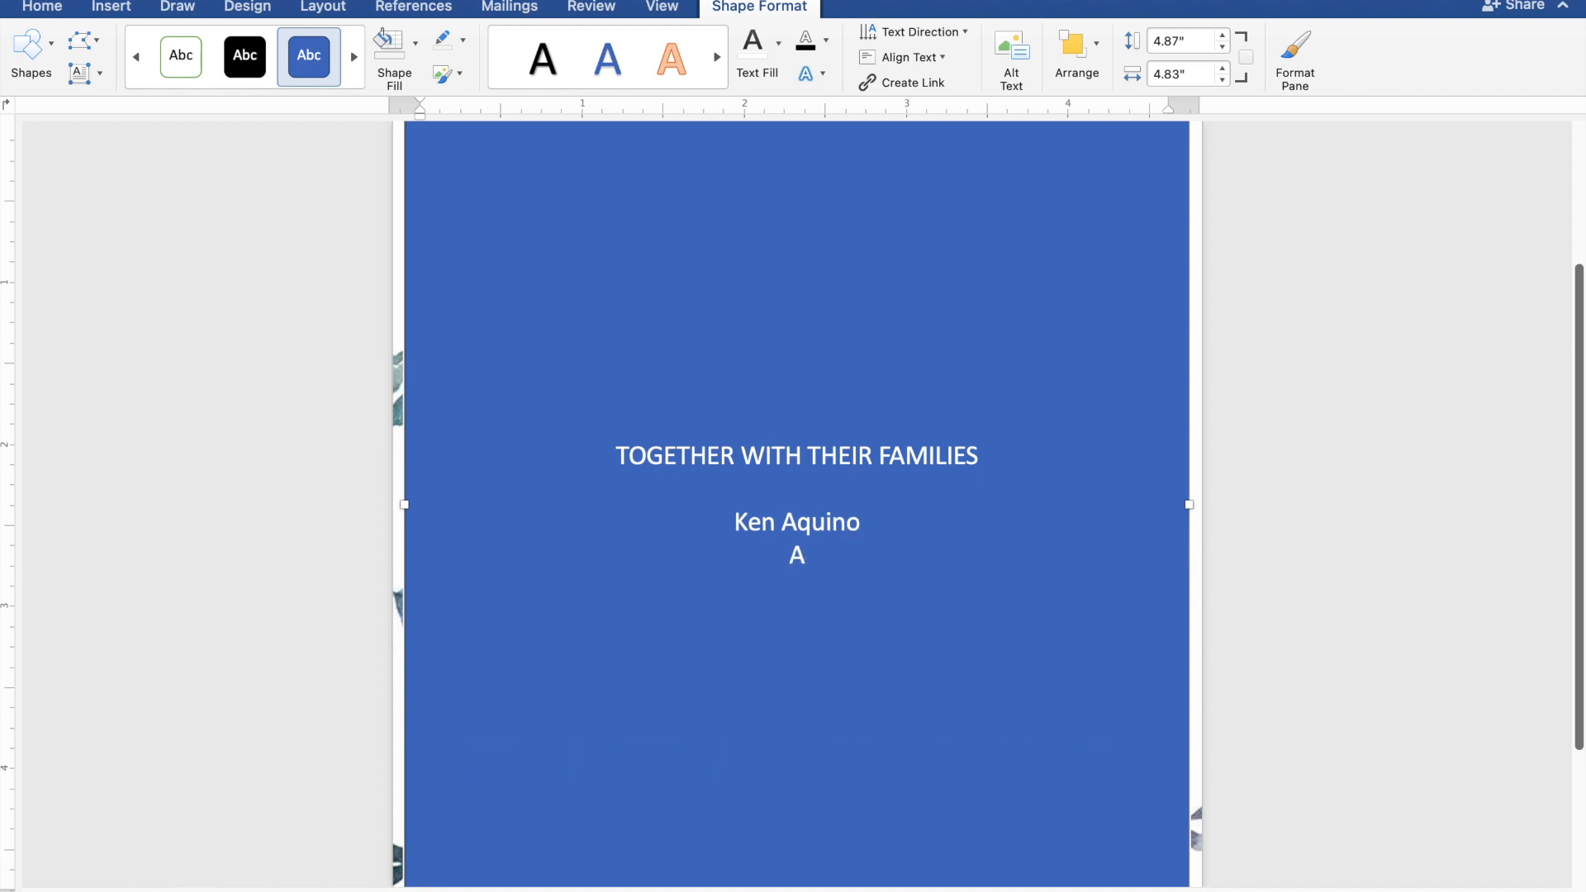
{"action": "type", "text": "ND"}
{"action": "key", "text": "Return"}
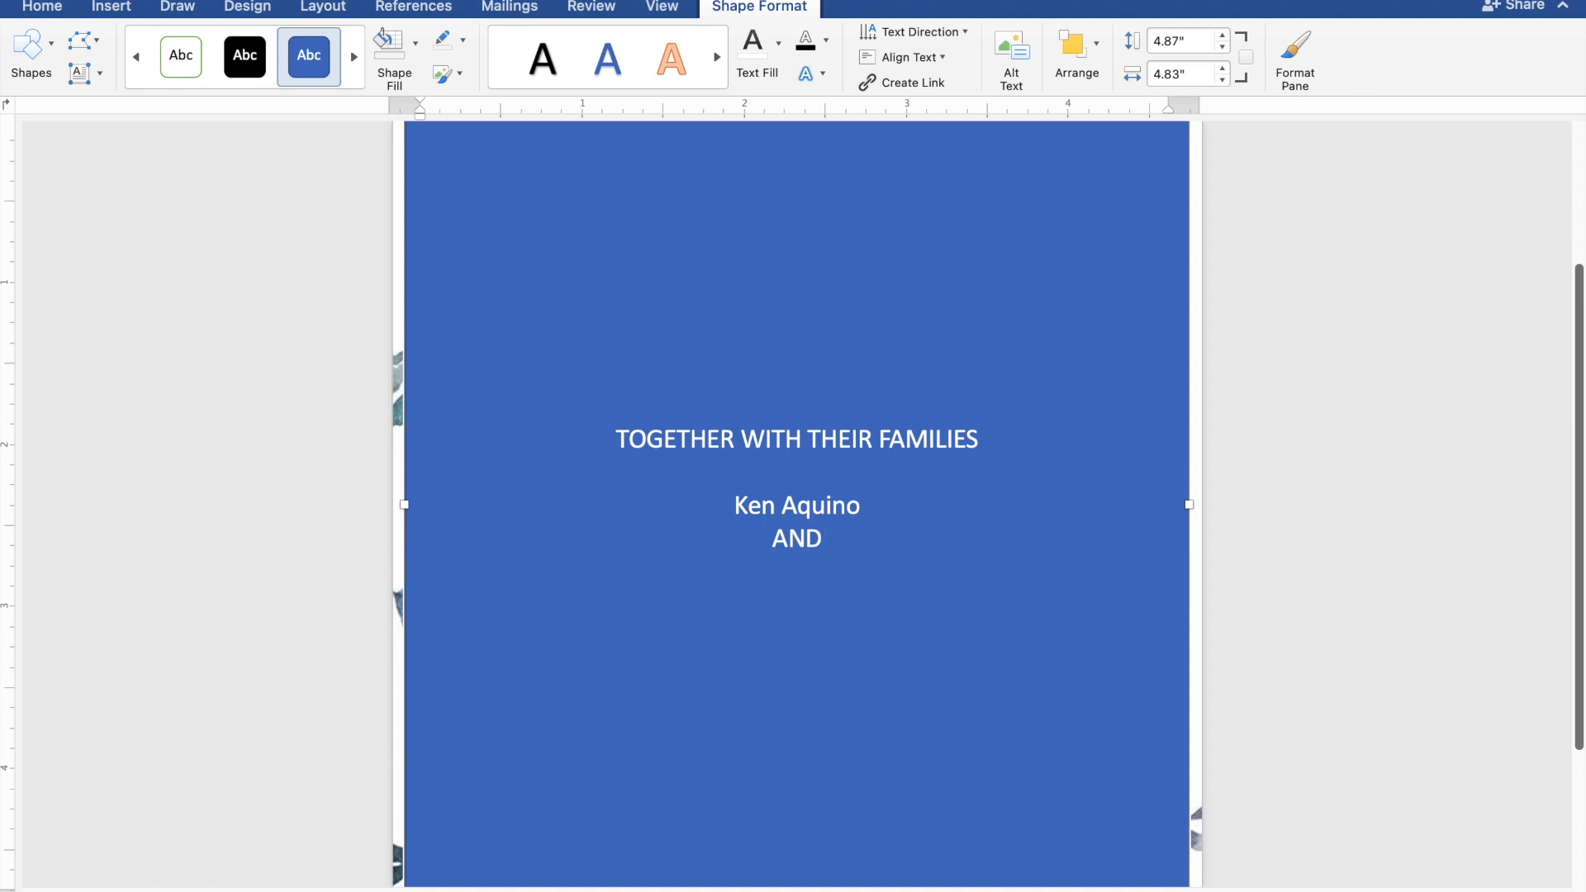
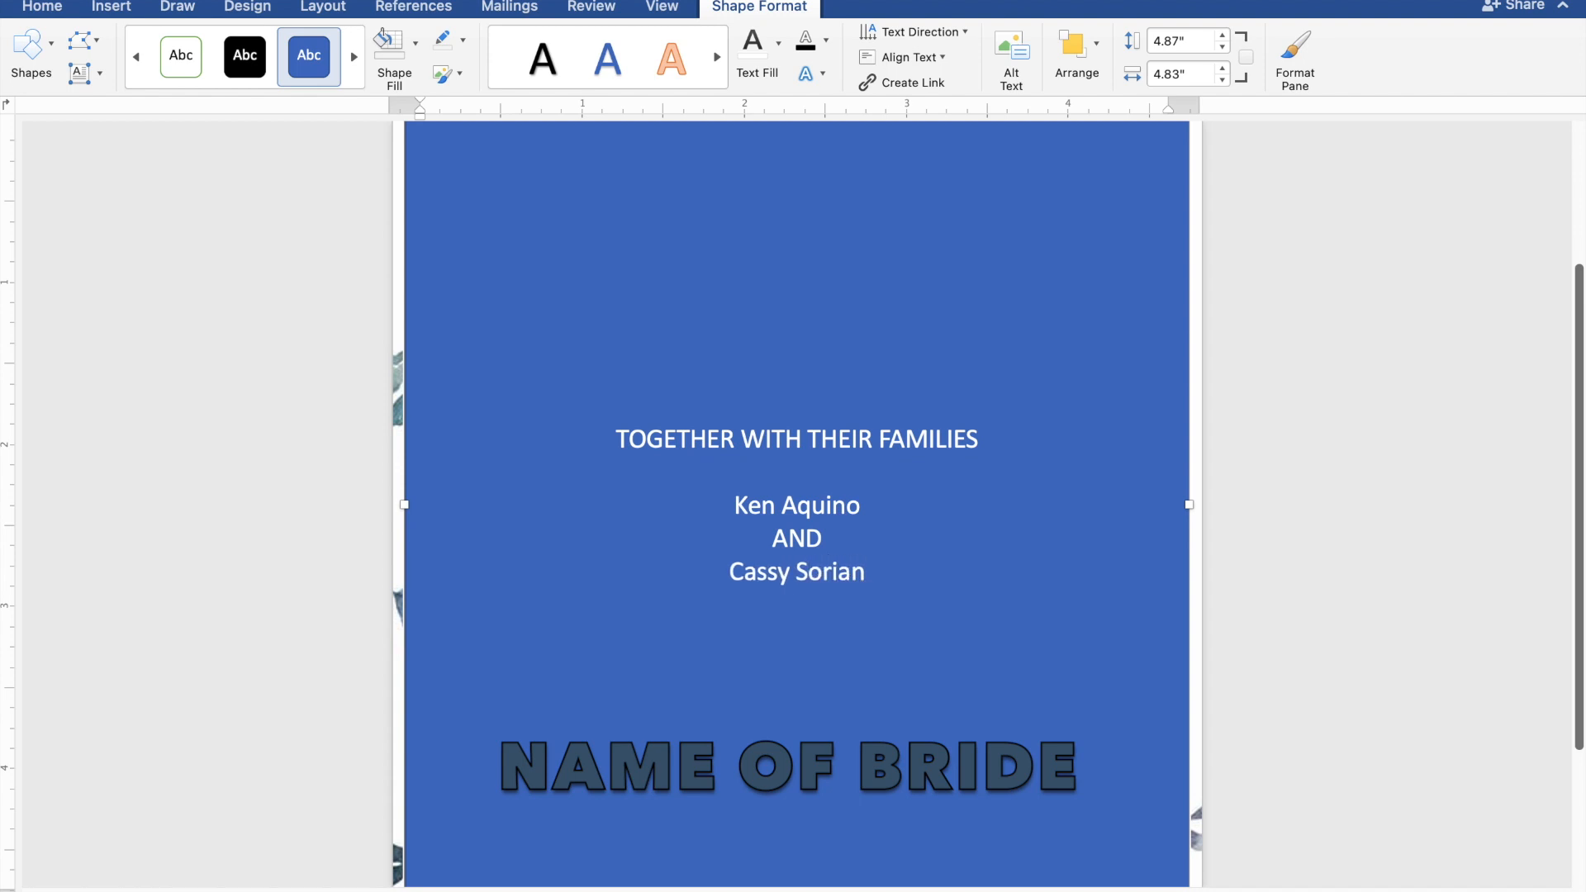
{"action": "key", "text": "Return"}
{"action": "key", "text": "Return"}
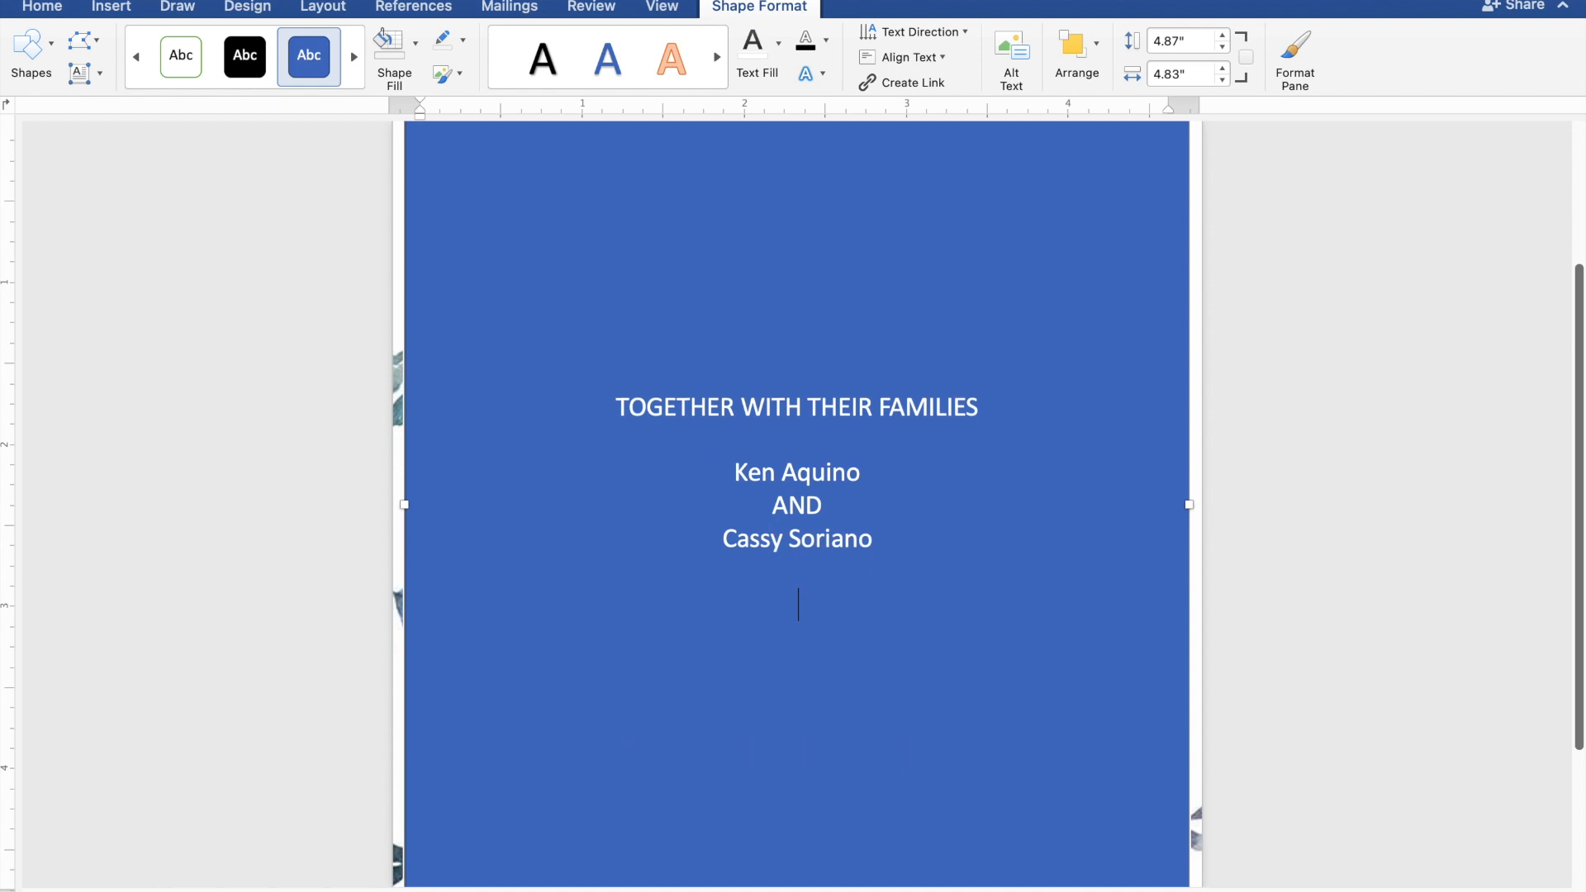
Step: Add REQUEST THE PLEASURE OF YOUR PRESENCE and AS THEY JOYFULLY UNITE IN MARRIAGE on two lines
{"action": "type", "text": "REQUEST TH"}
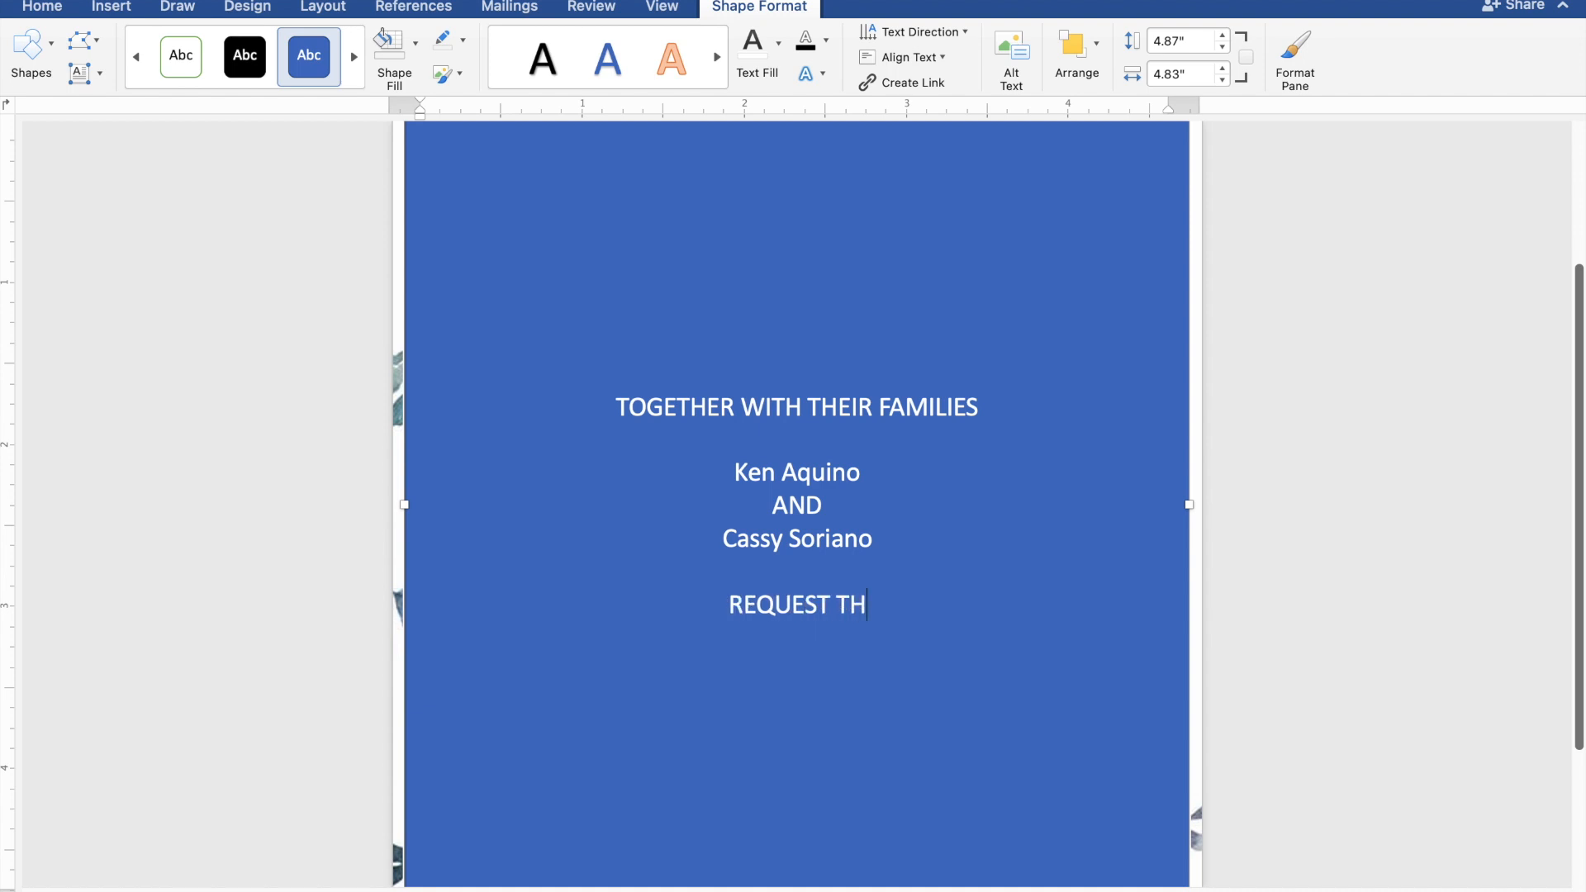
{"action": "type", "text": "E P"}
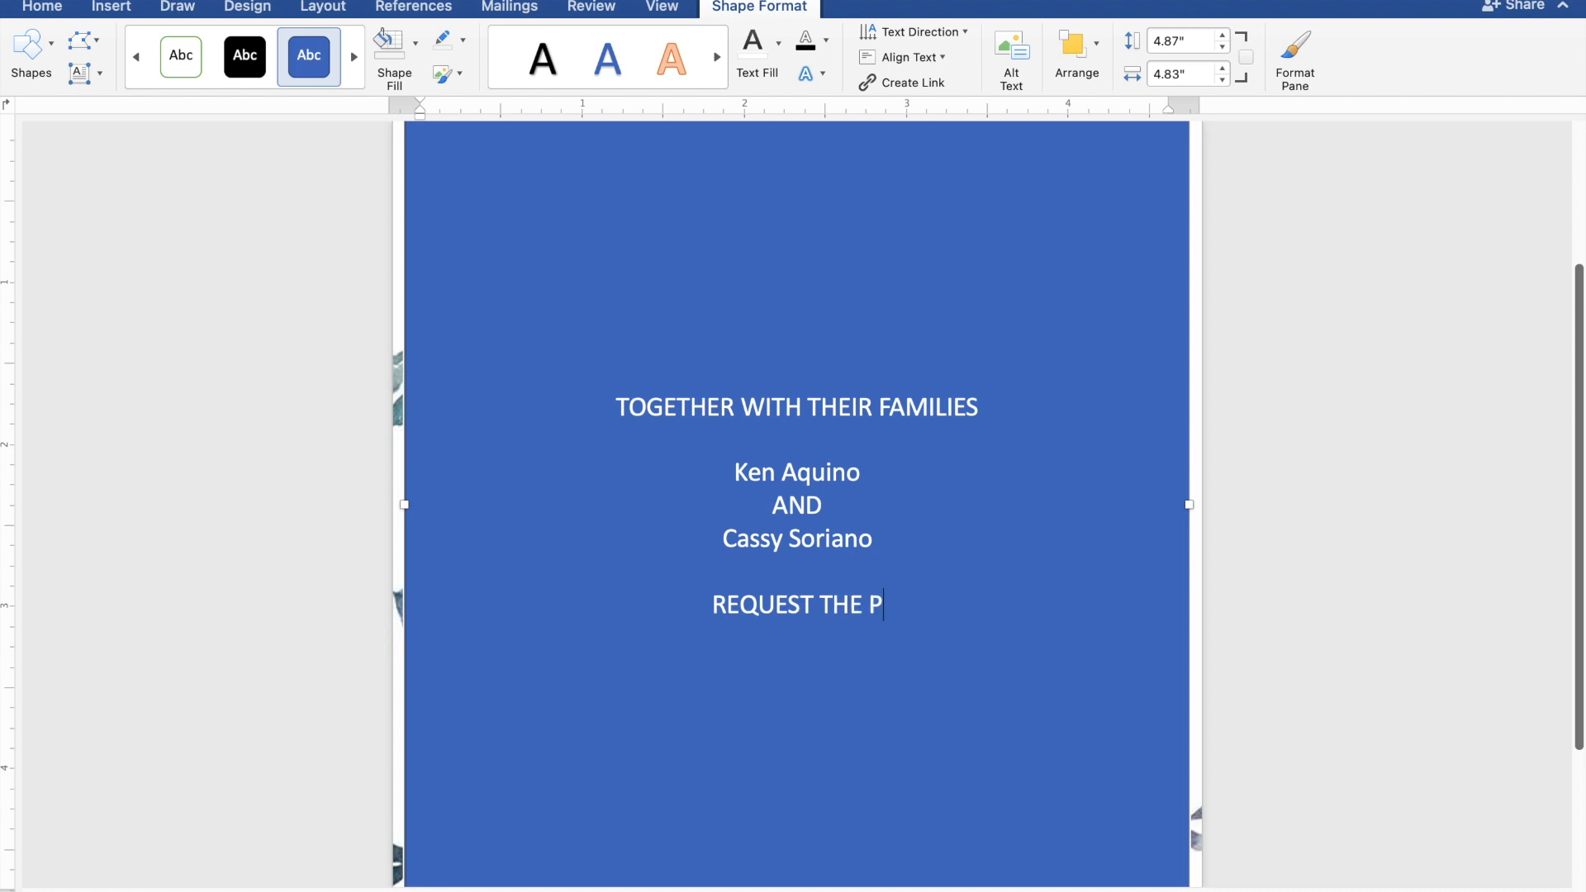
{"action": "type", "text": "LEA"}
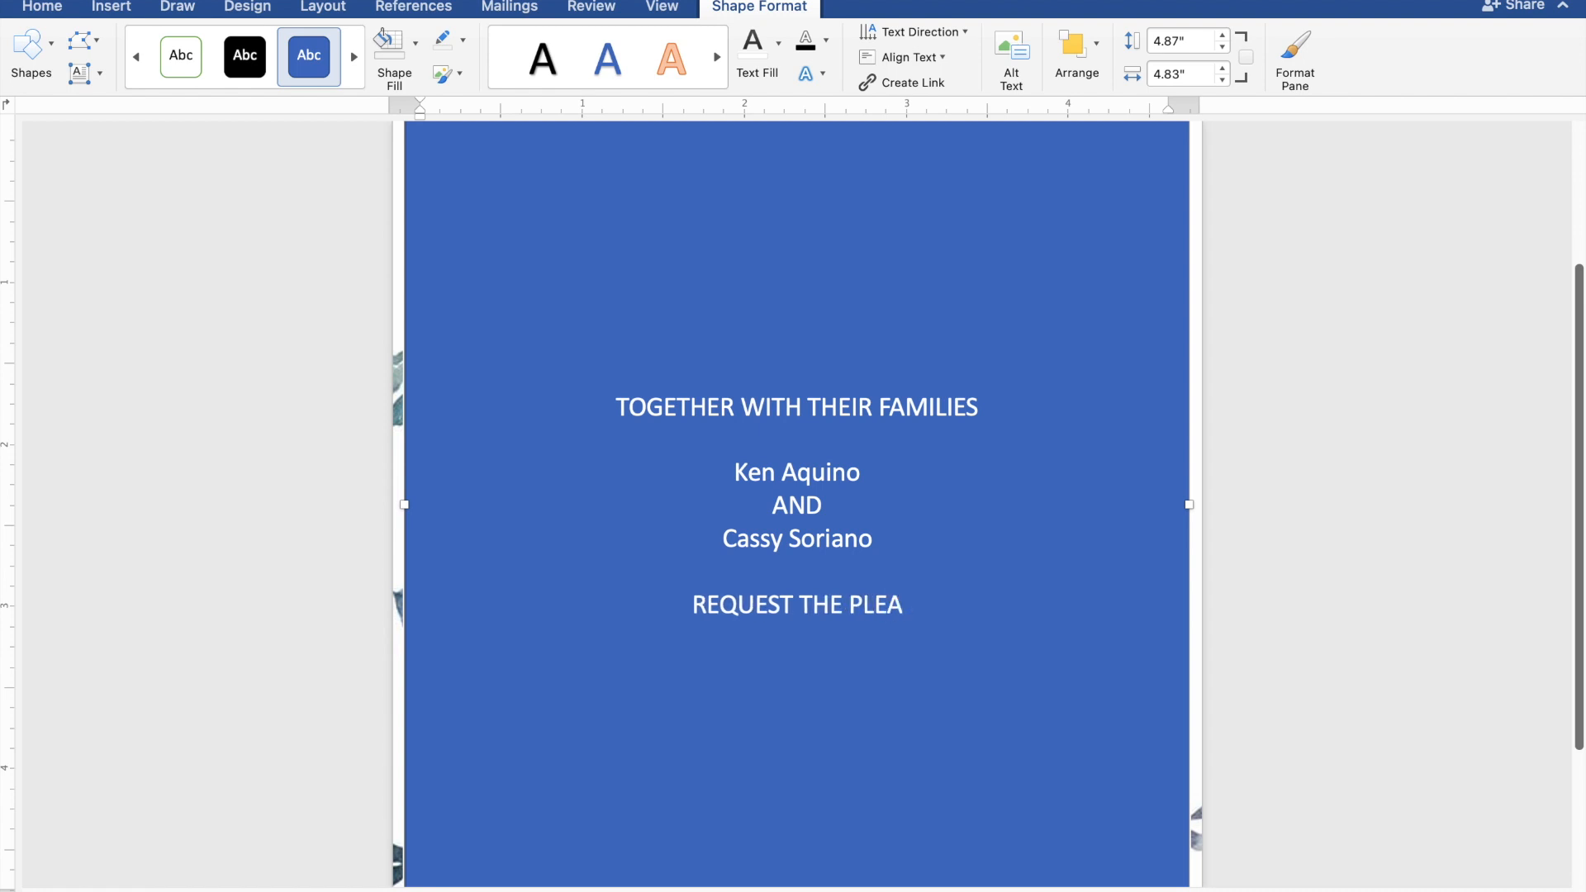
{"action": "type", "text": "SUR"}
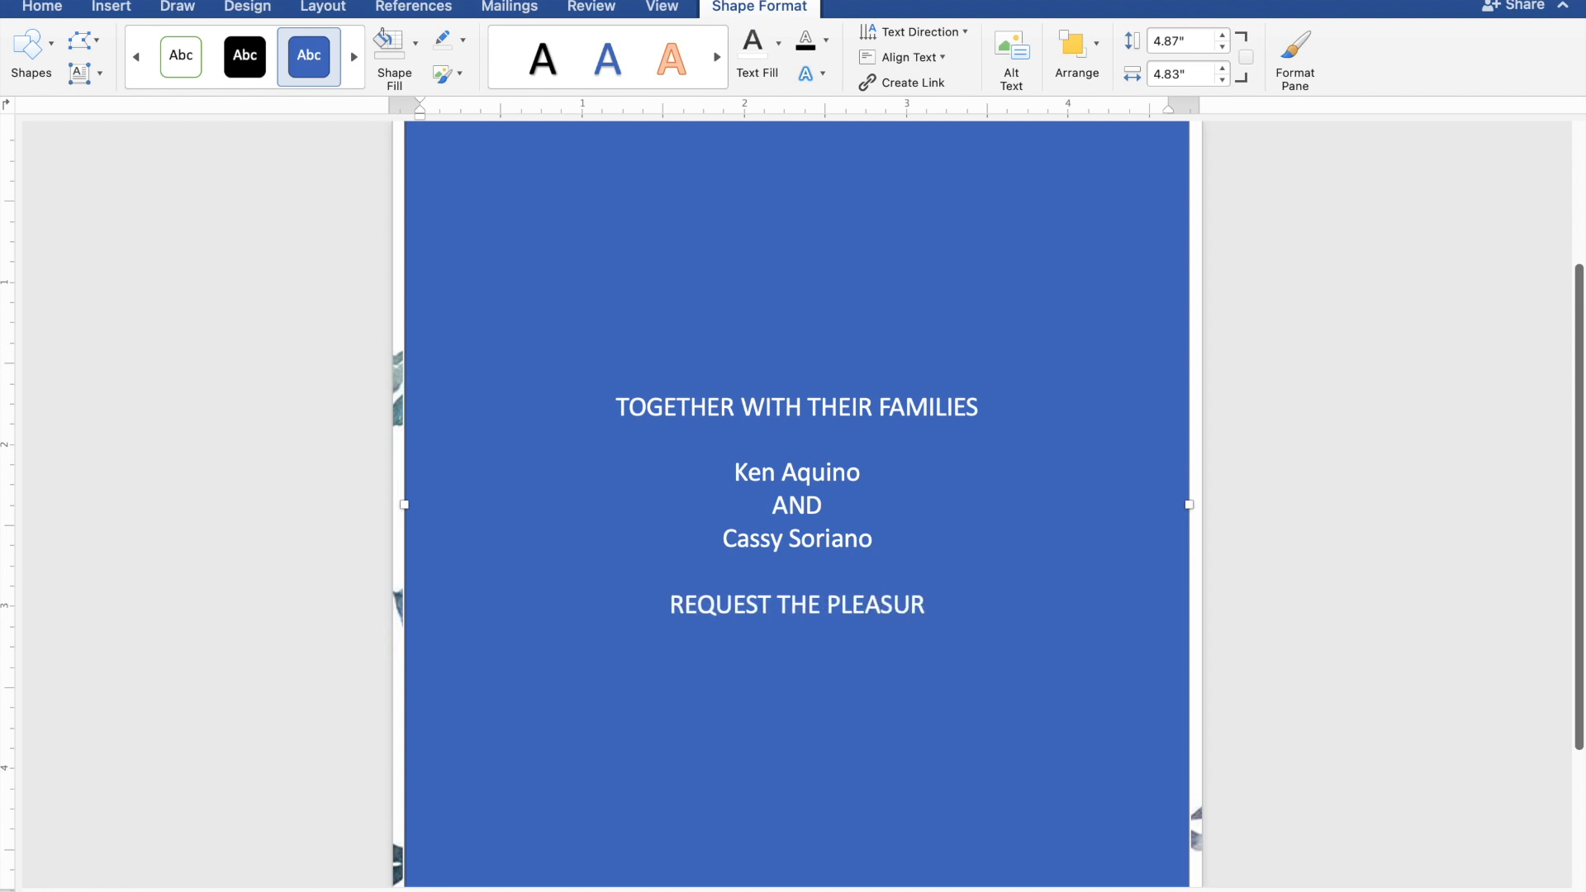
{"action": "type", "text": "E OF Y"}
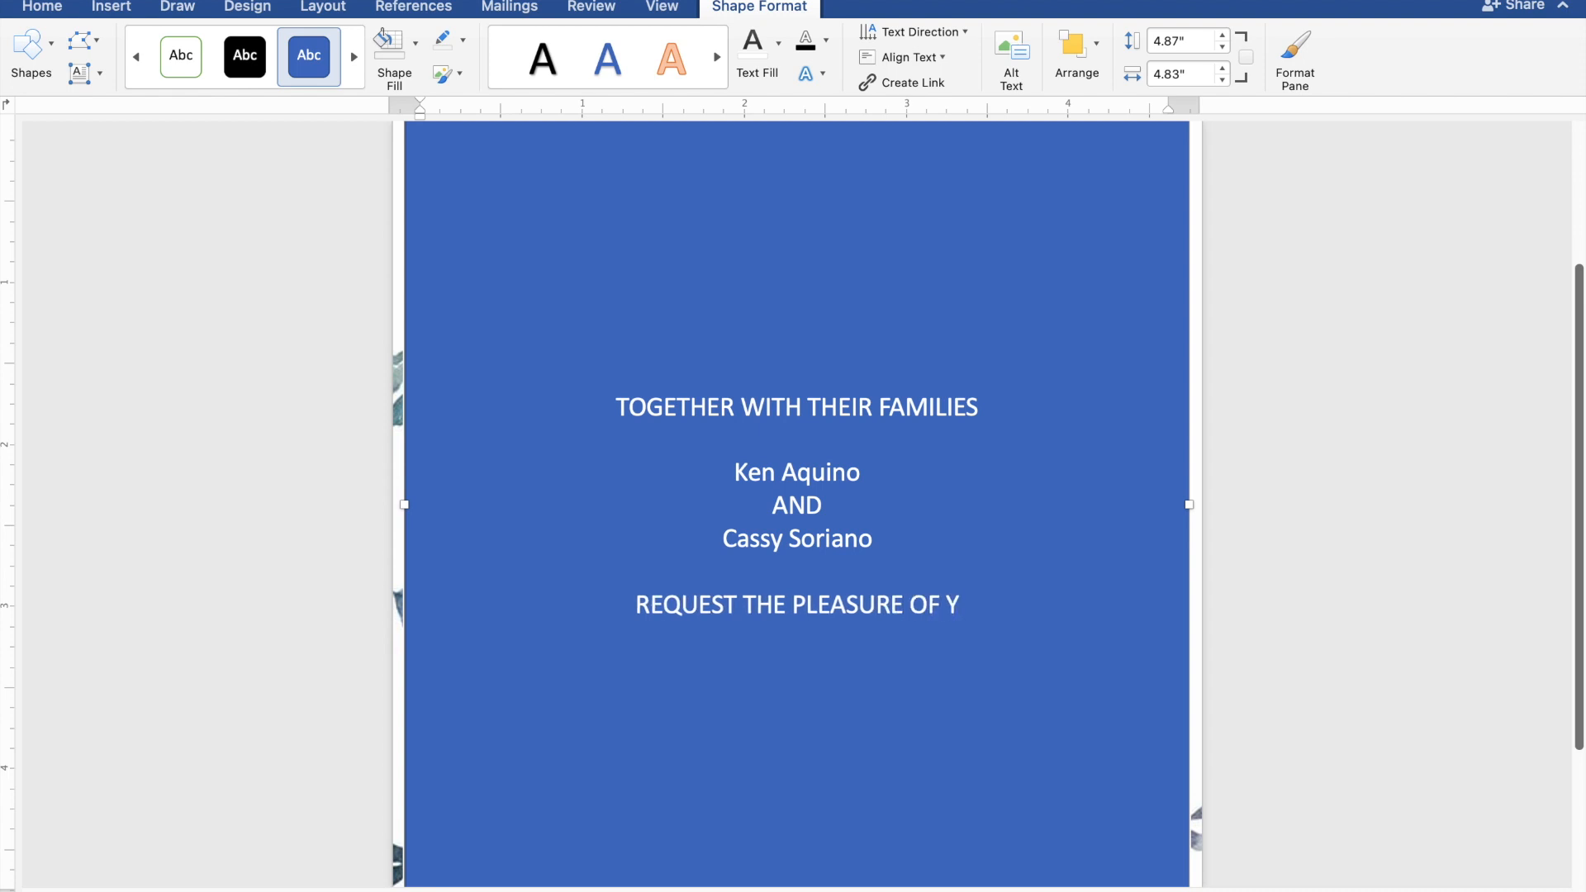
{"action": "type", "text": "OU"}
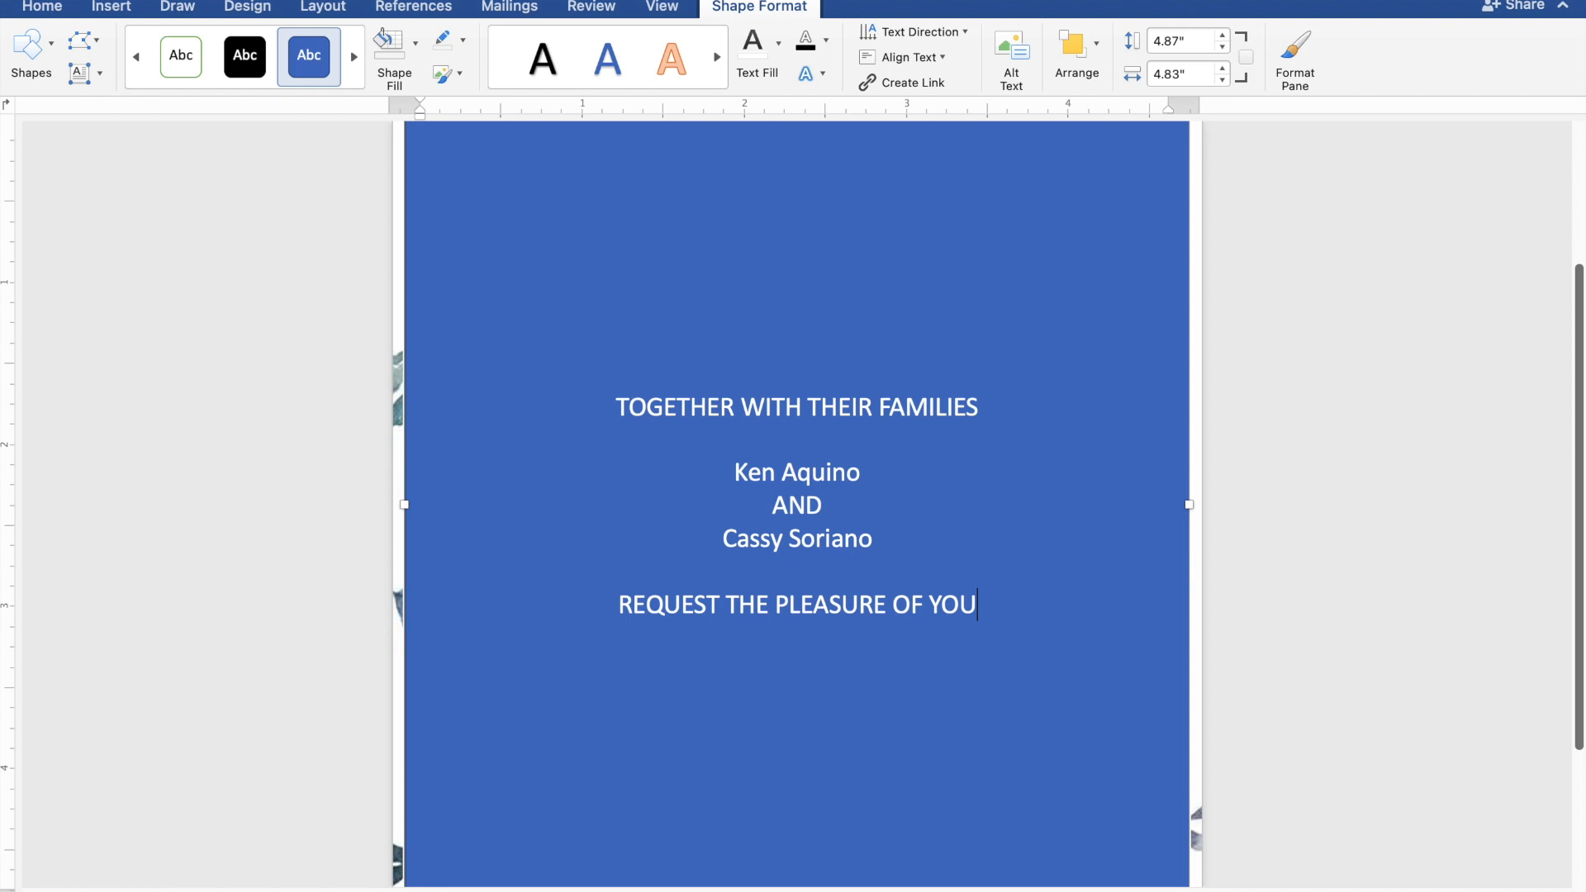
{"action": "type", "text": "R PRES"}
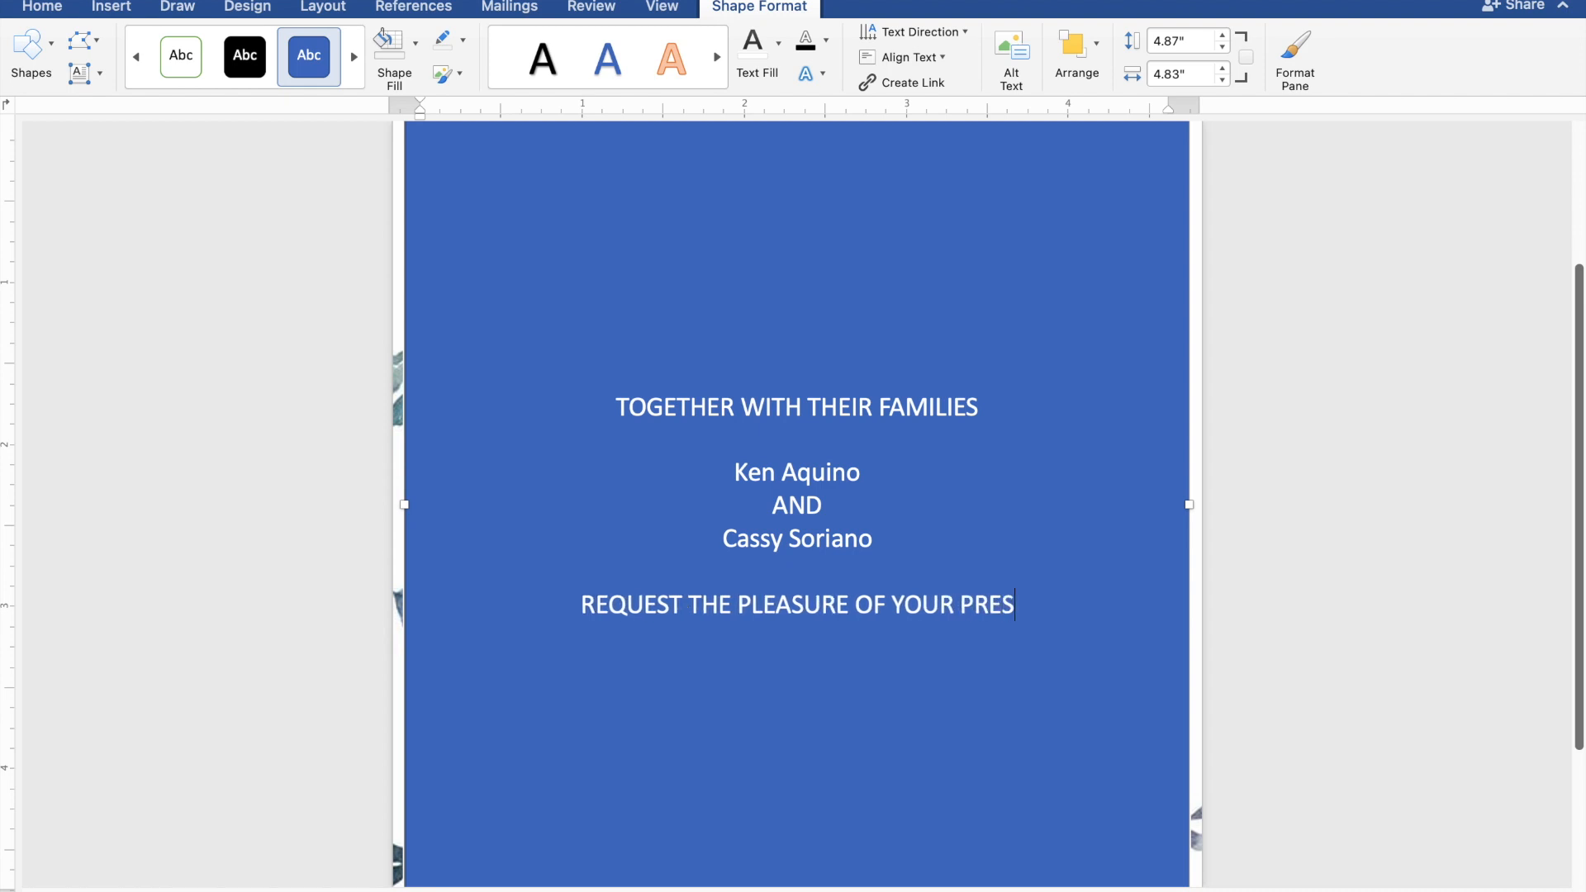
{"action": "type", "text": "ENC"}
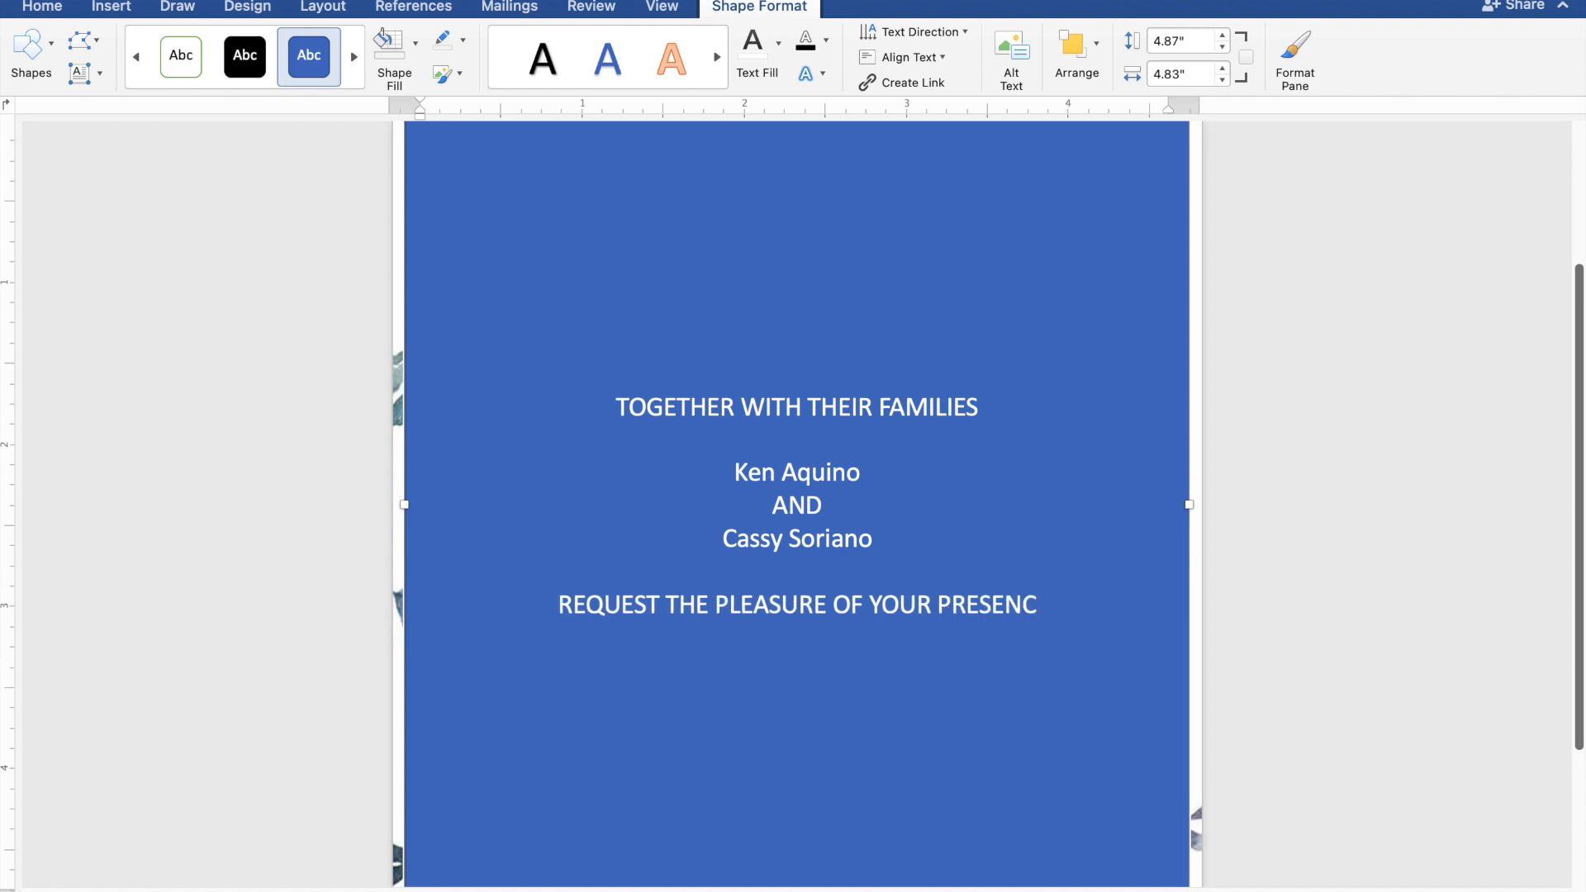
{"action": "type", "text": "E"}
{"action": "key", "text": "Return"}
{"action": "type", "text": "AS THE"}
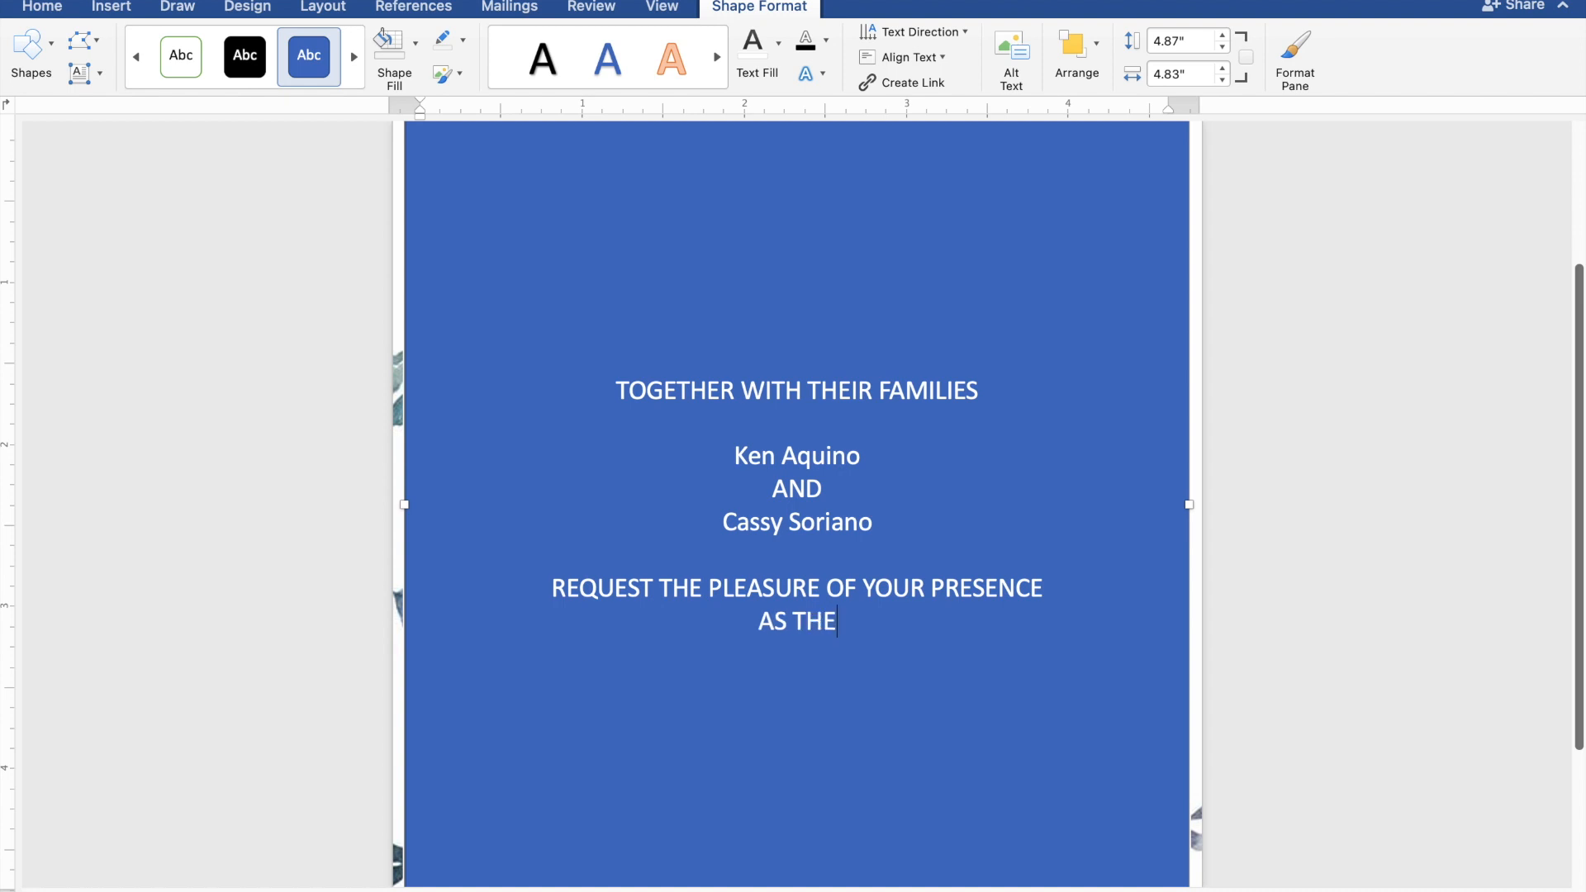
{"action": "type", "text": "Y J"}
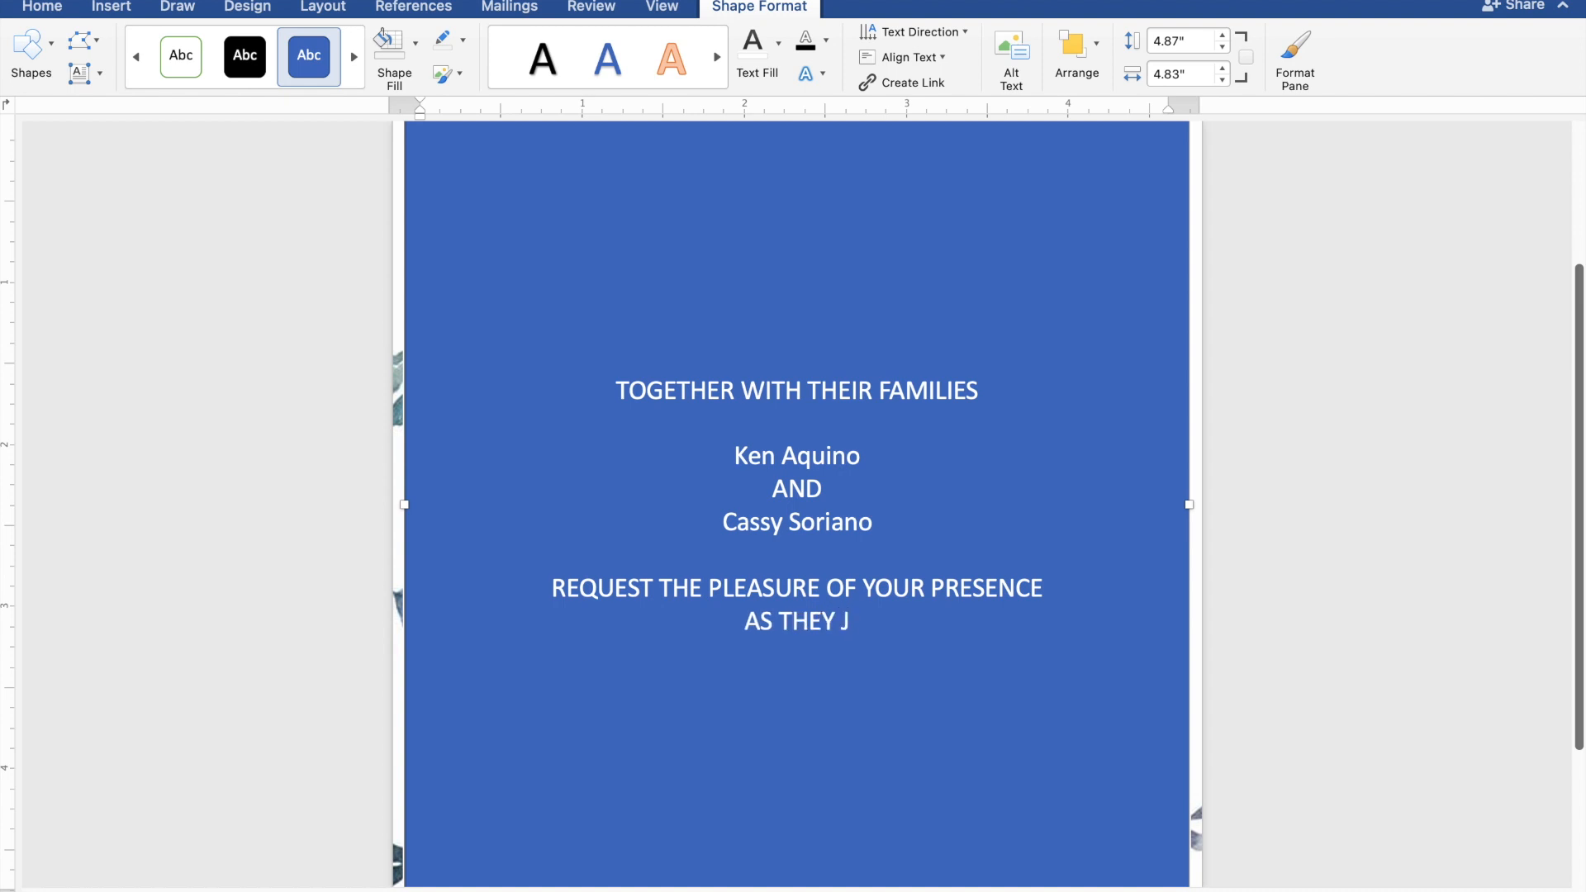
{"action": "type", "text": "OYFULLY UNI"}
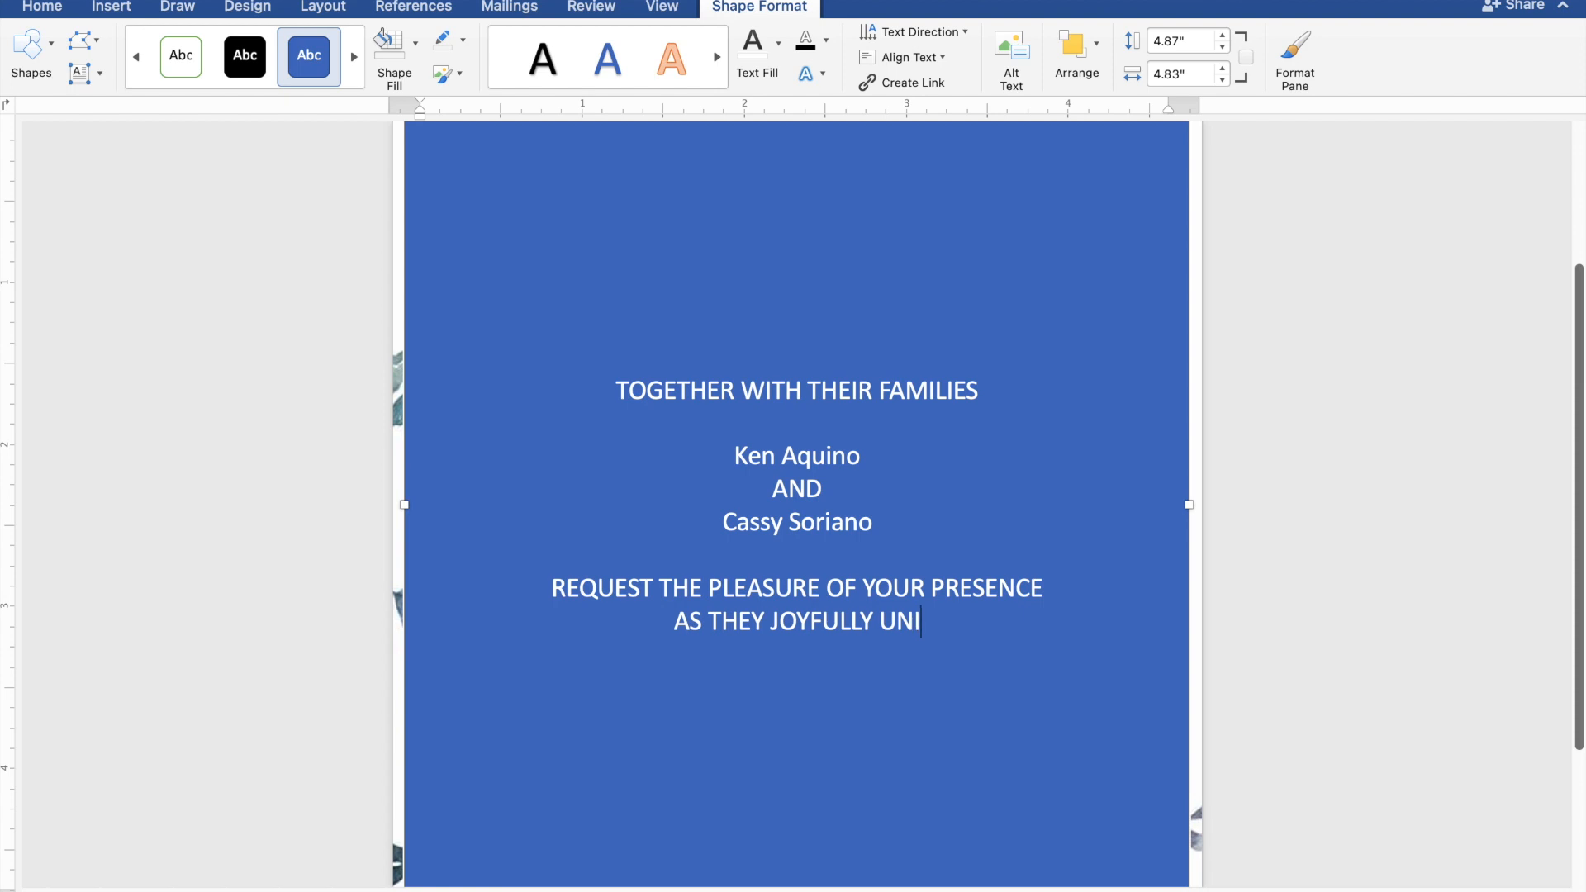
{"action": "type", "text": "TE "}
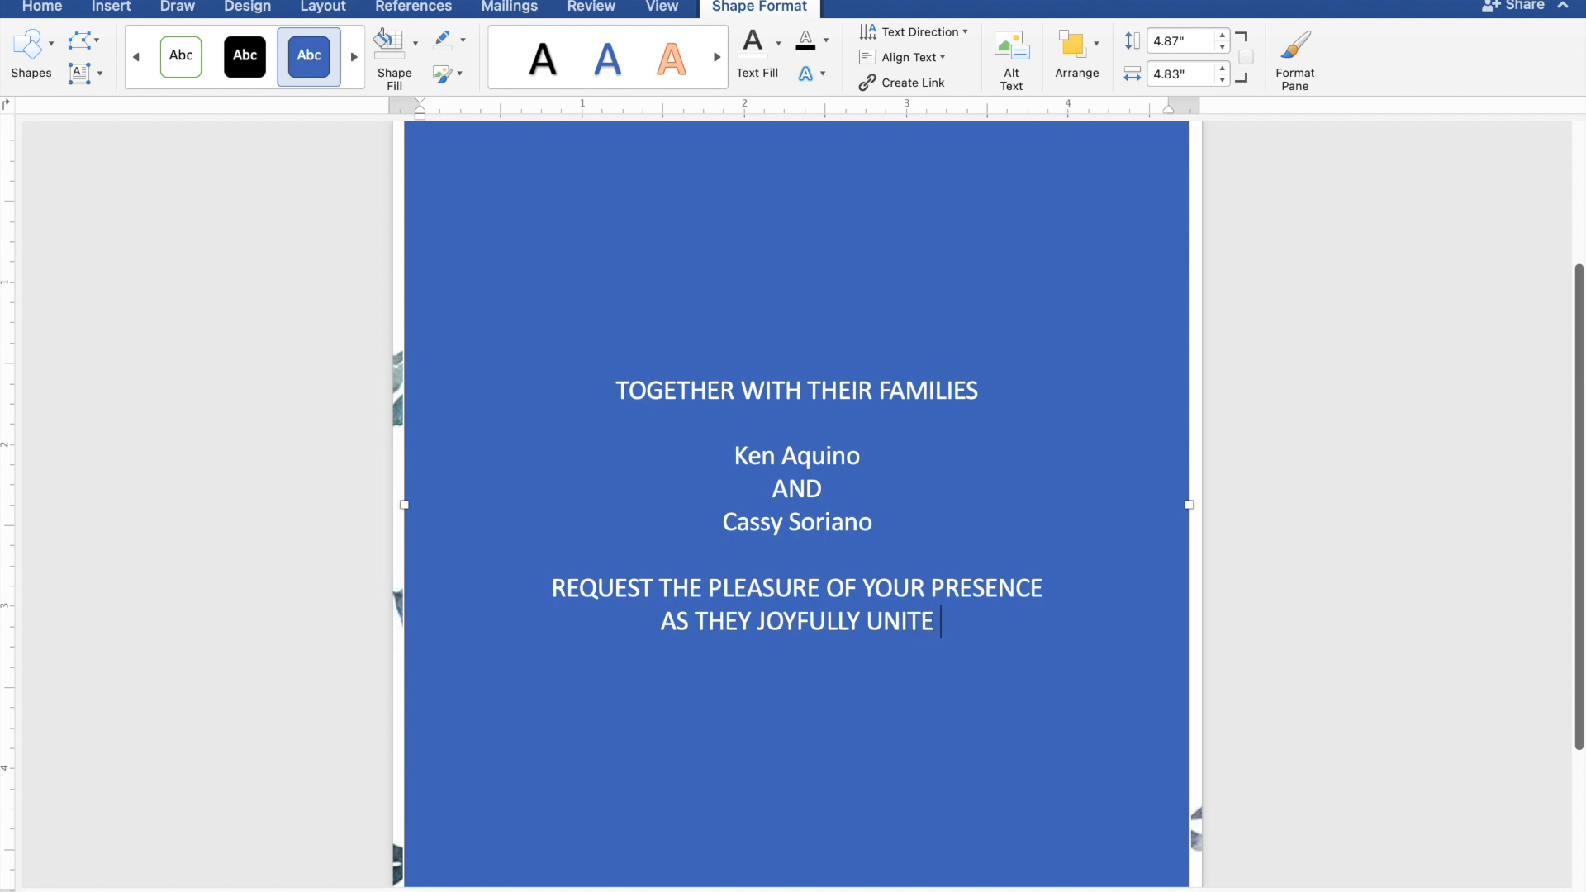
{"action": "type", "text": "IN"}
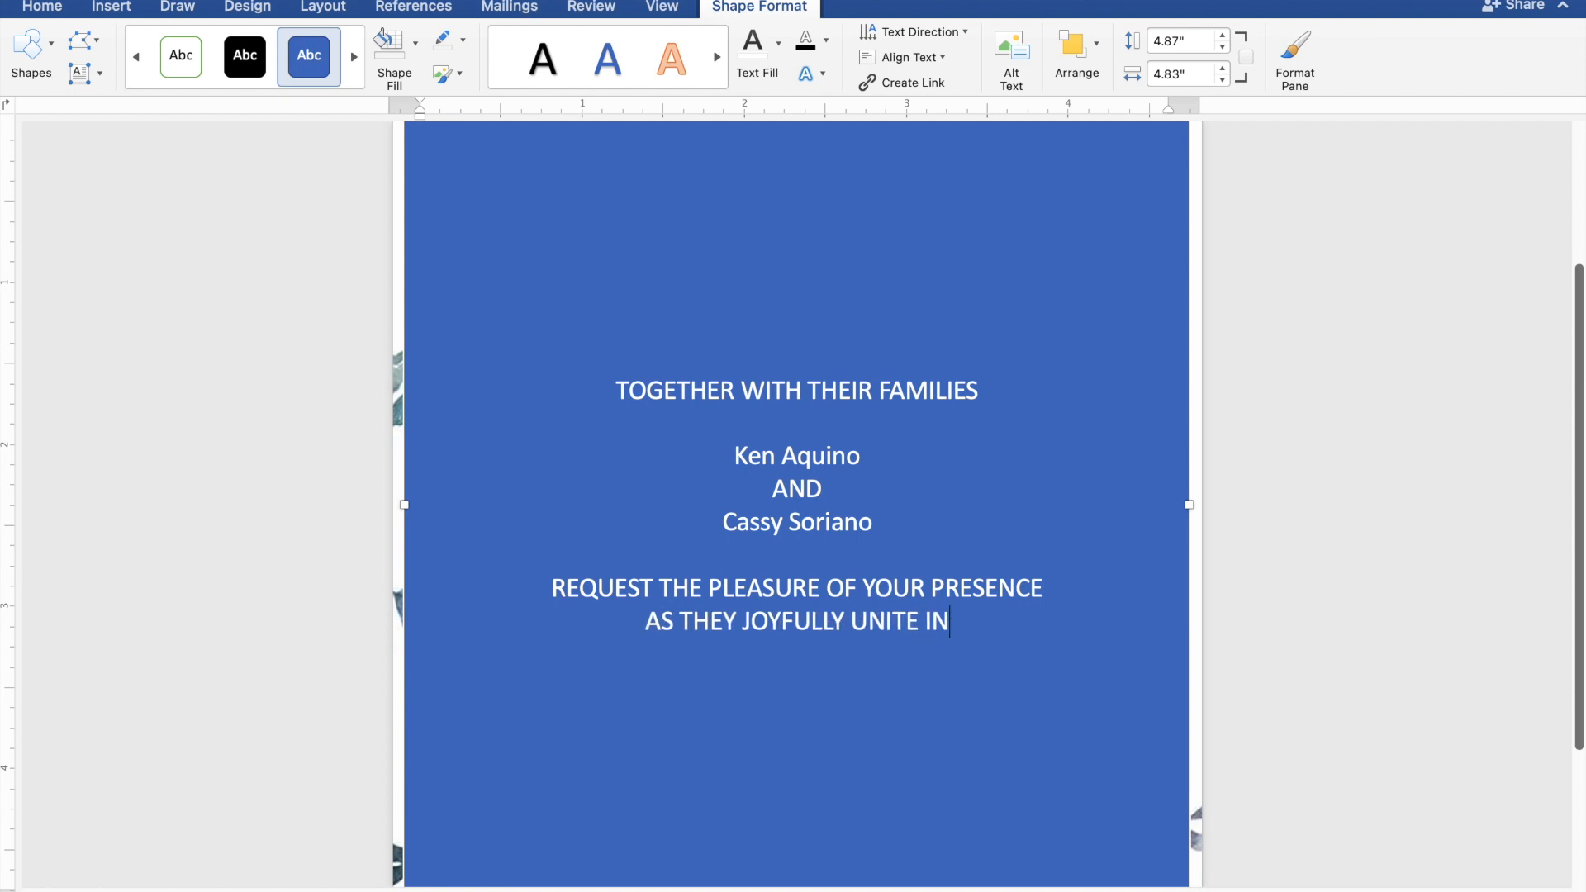
{"action": "type", "text": " MA"}
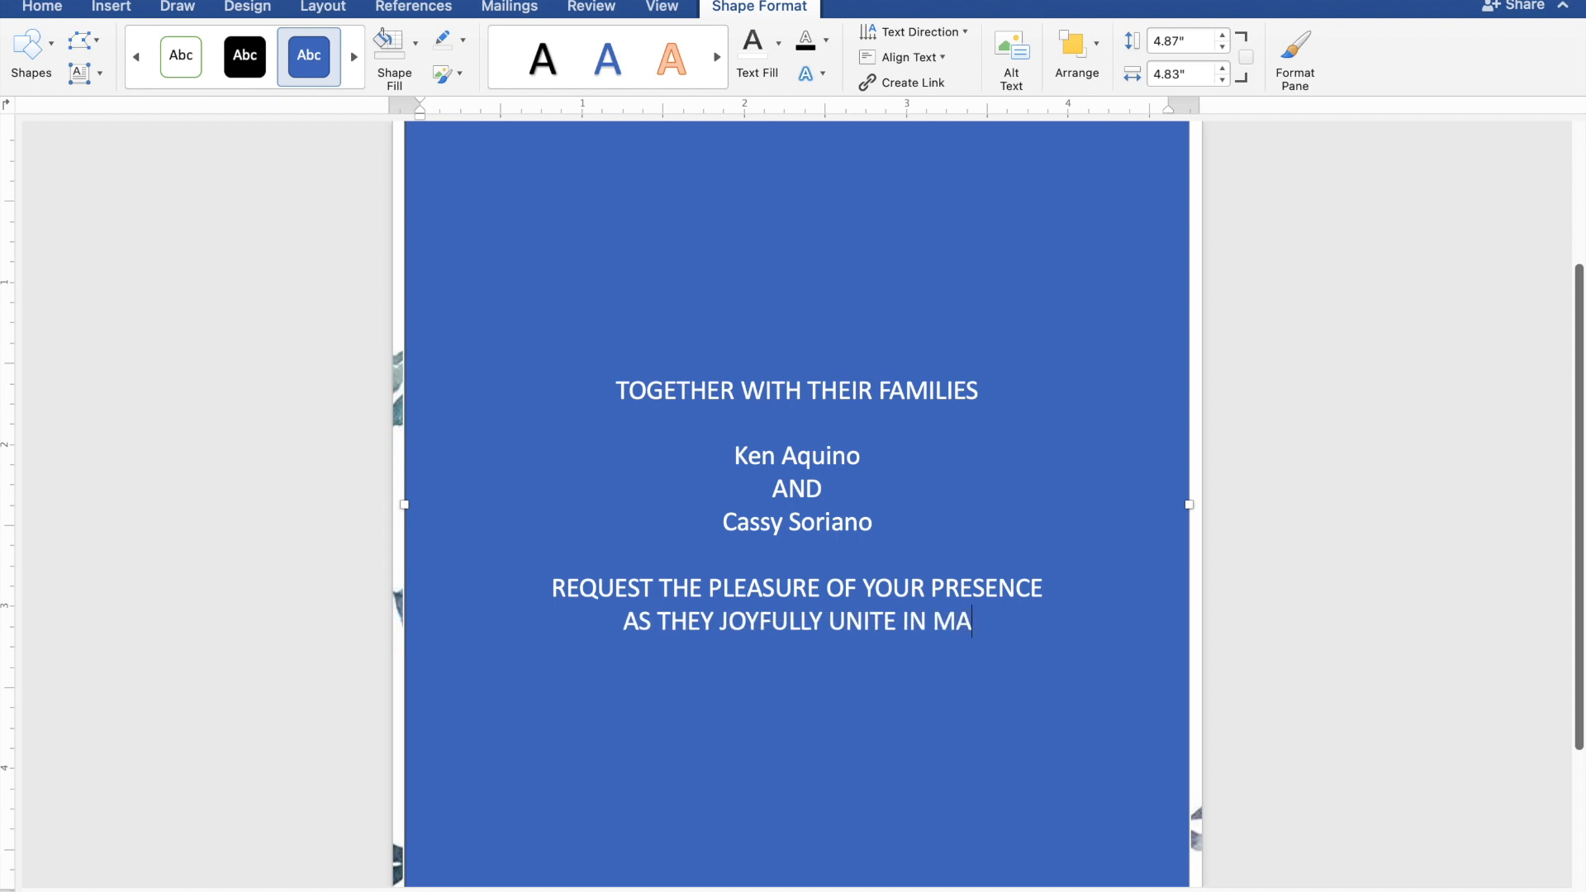
{"action": "type", "text": "RRI"}
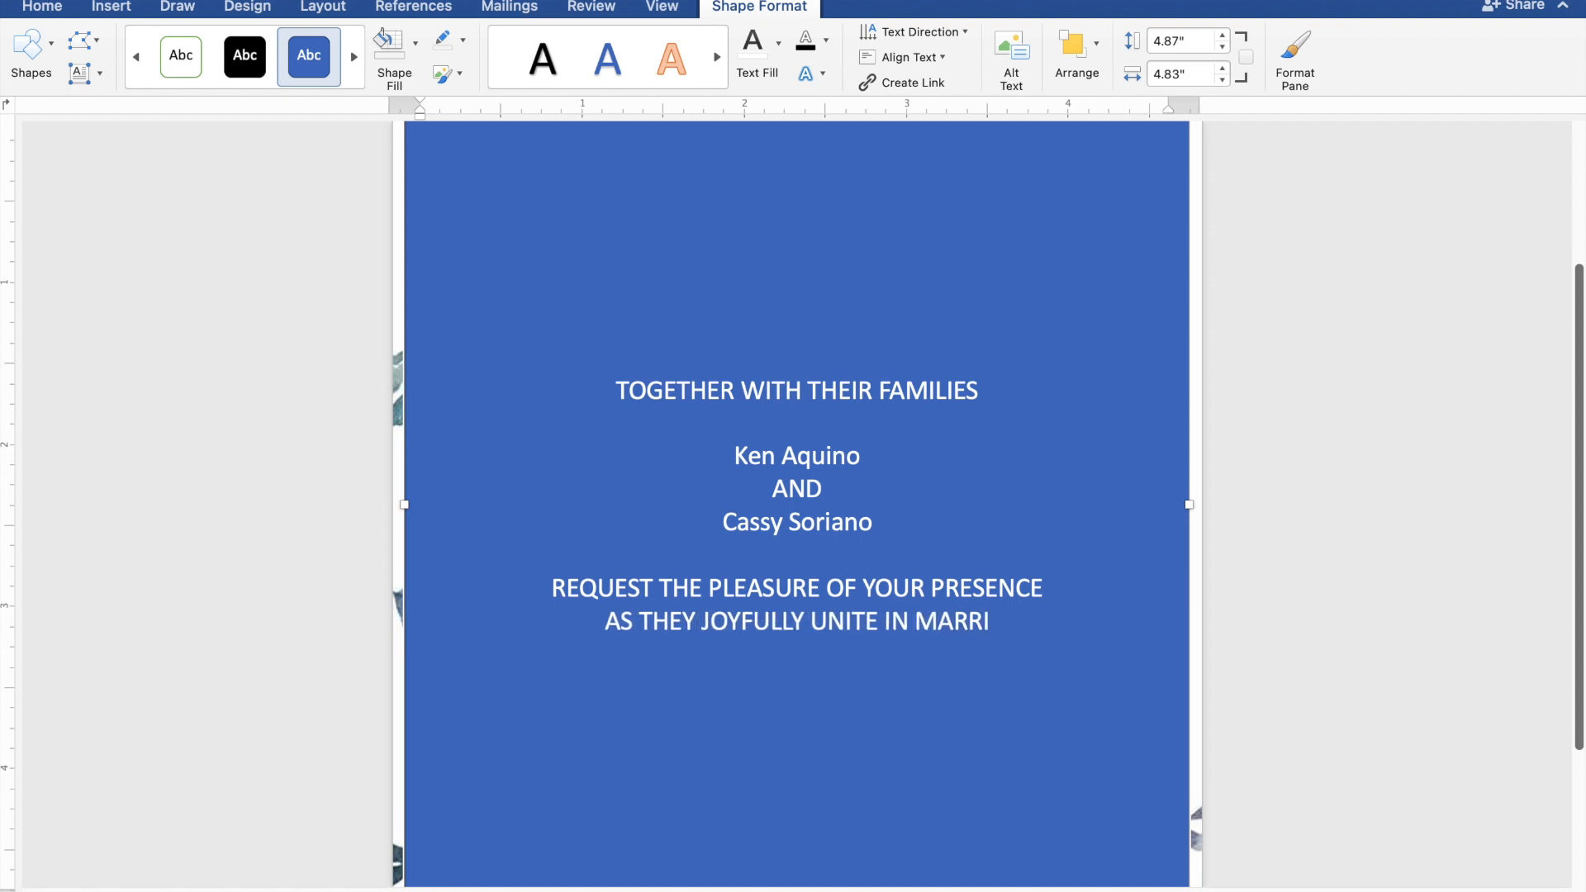
{"action": "type", "text": "AG"}
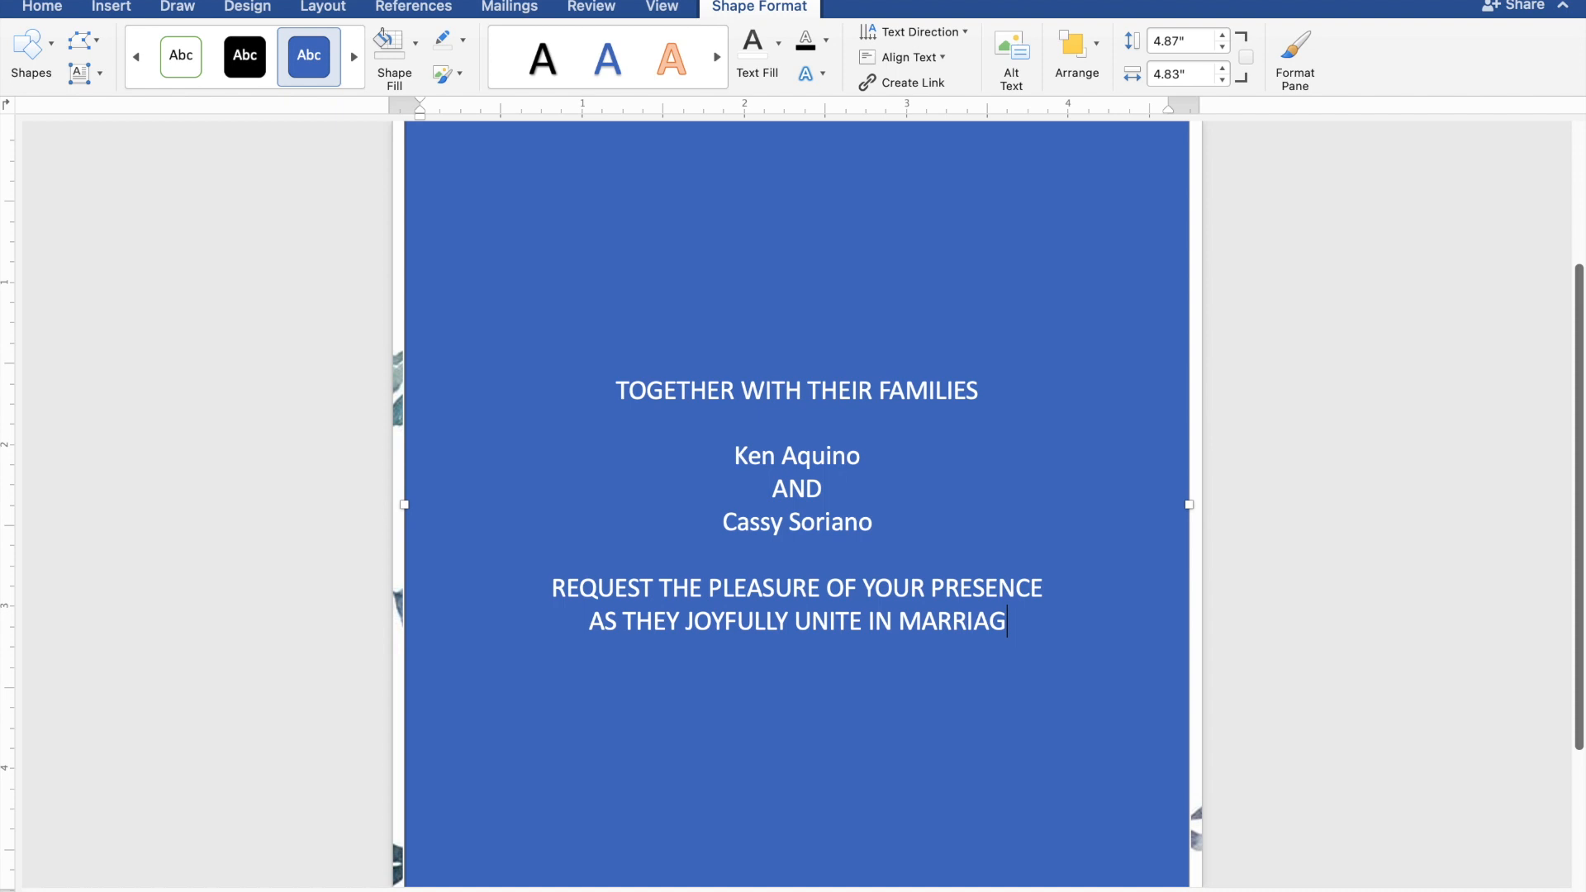
{"action": "type", "text": "E"}
{"action": "key", "text": "Return"}
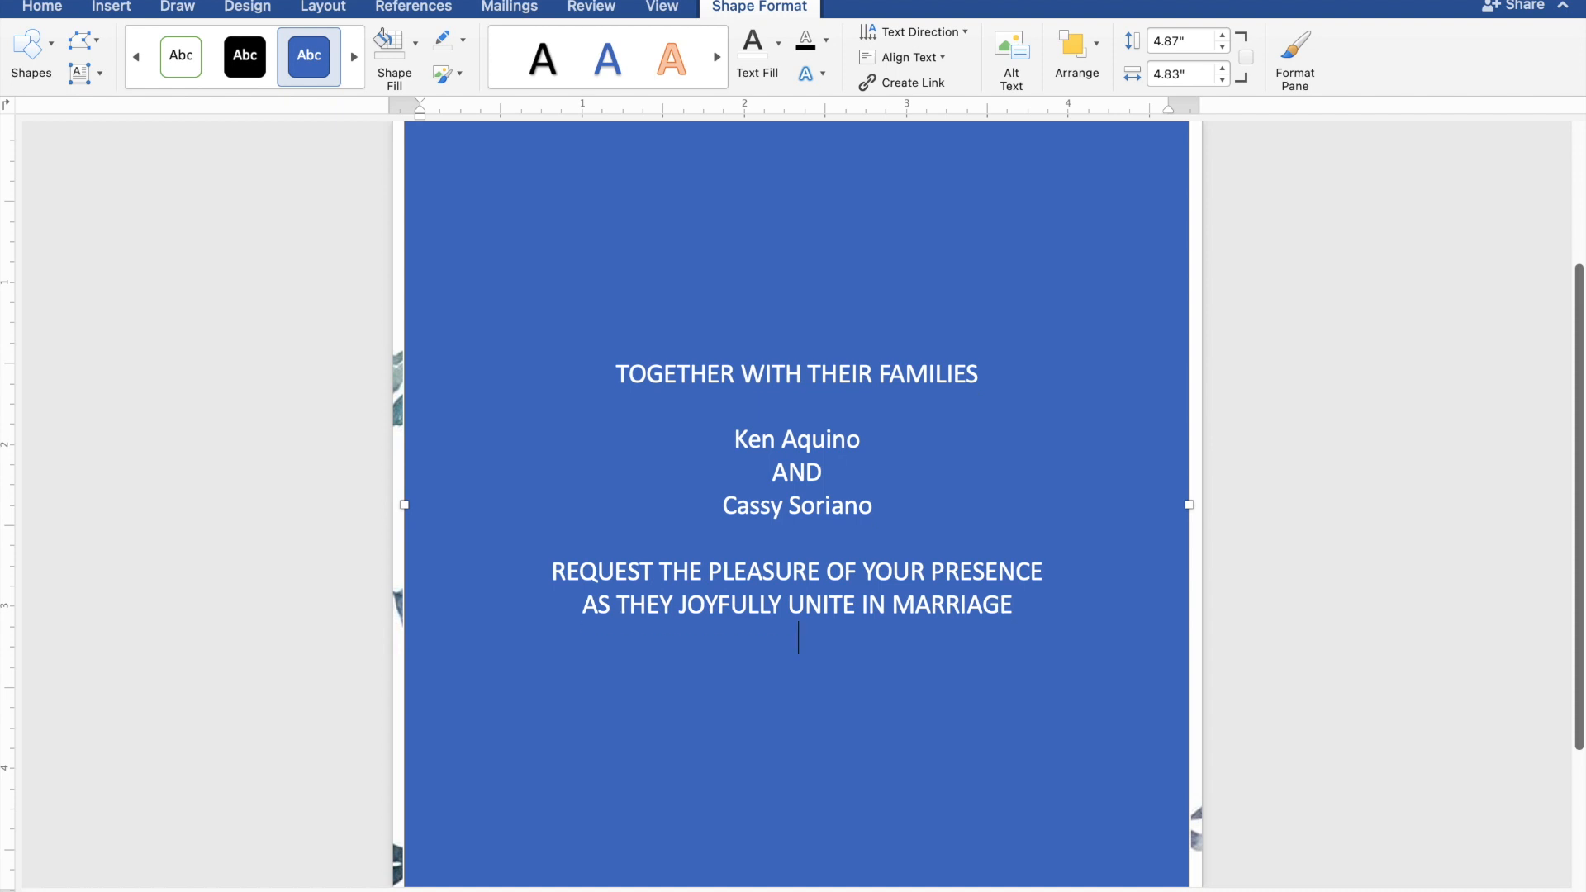
Step: Add SUNDAY, MARCH 31, 2024 and 10:00 IN THE MORNING on separate lines
{"action": "key", "text": "Return"}
{"action": "type", "text": "S"}
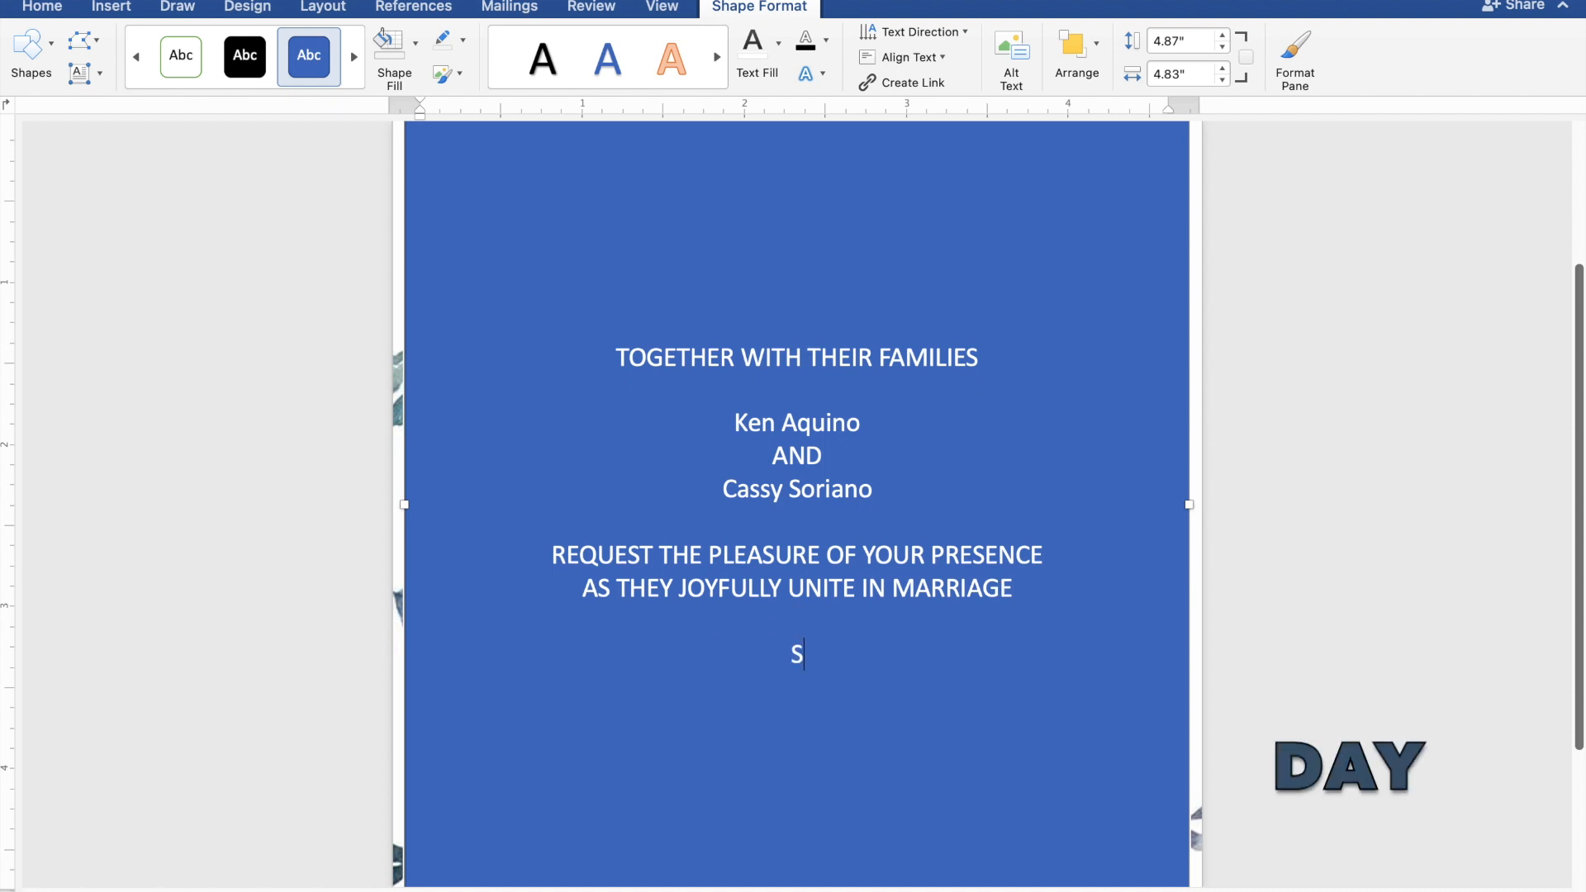
{"action": "type", "text": "UNDAY"}
{"action": "key", "text": "Return"}
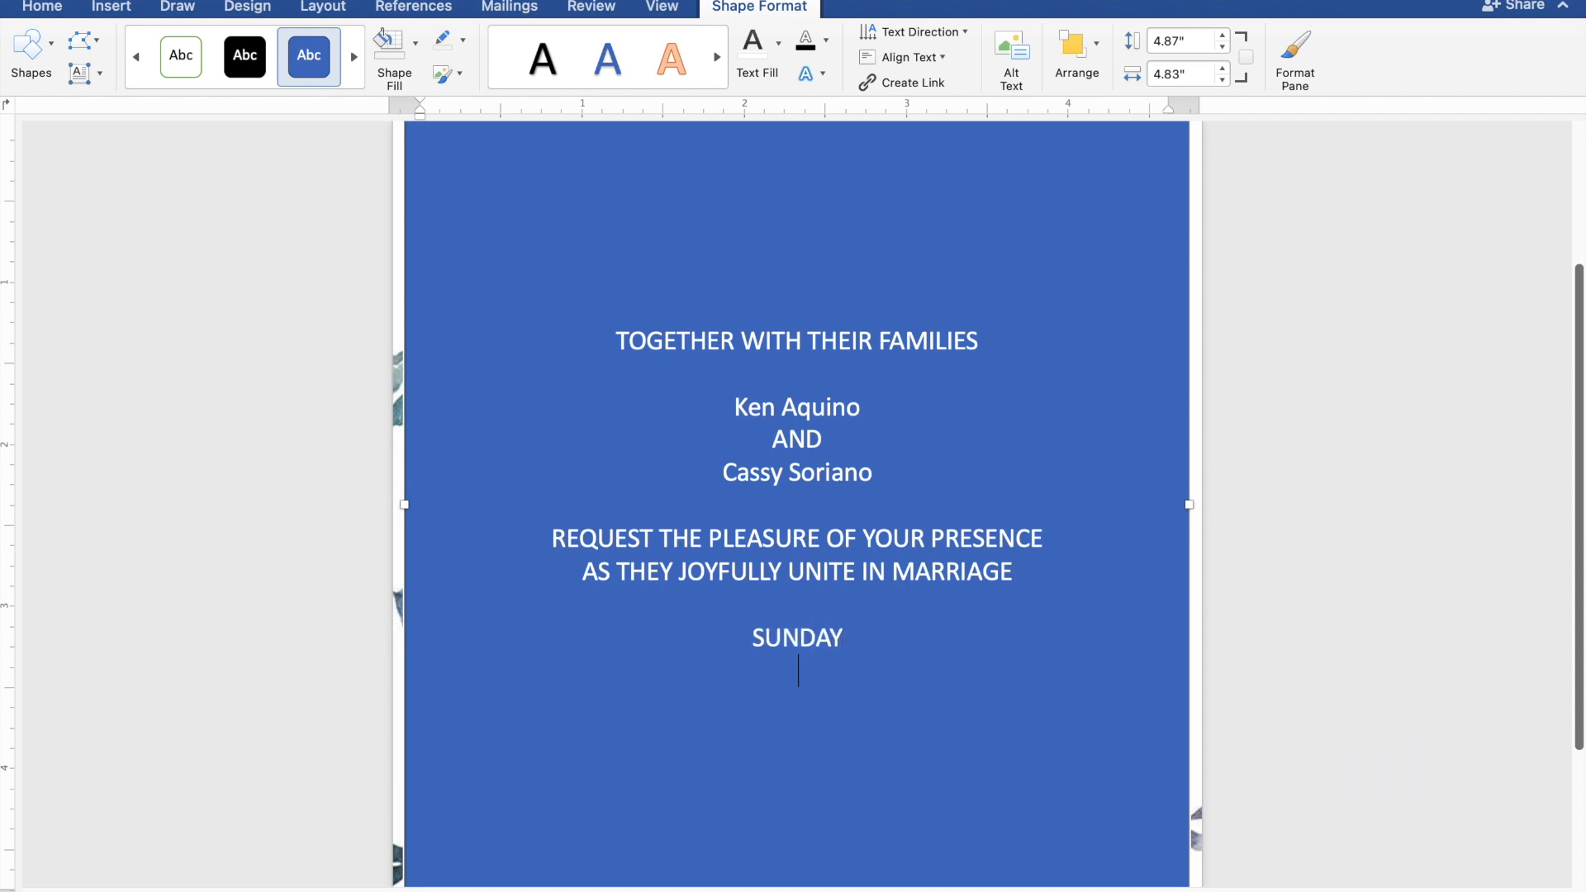
{"action": "type", "text": "MA"}
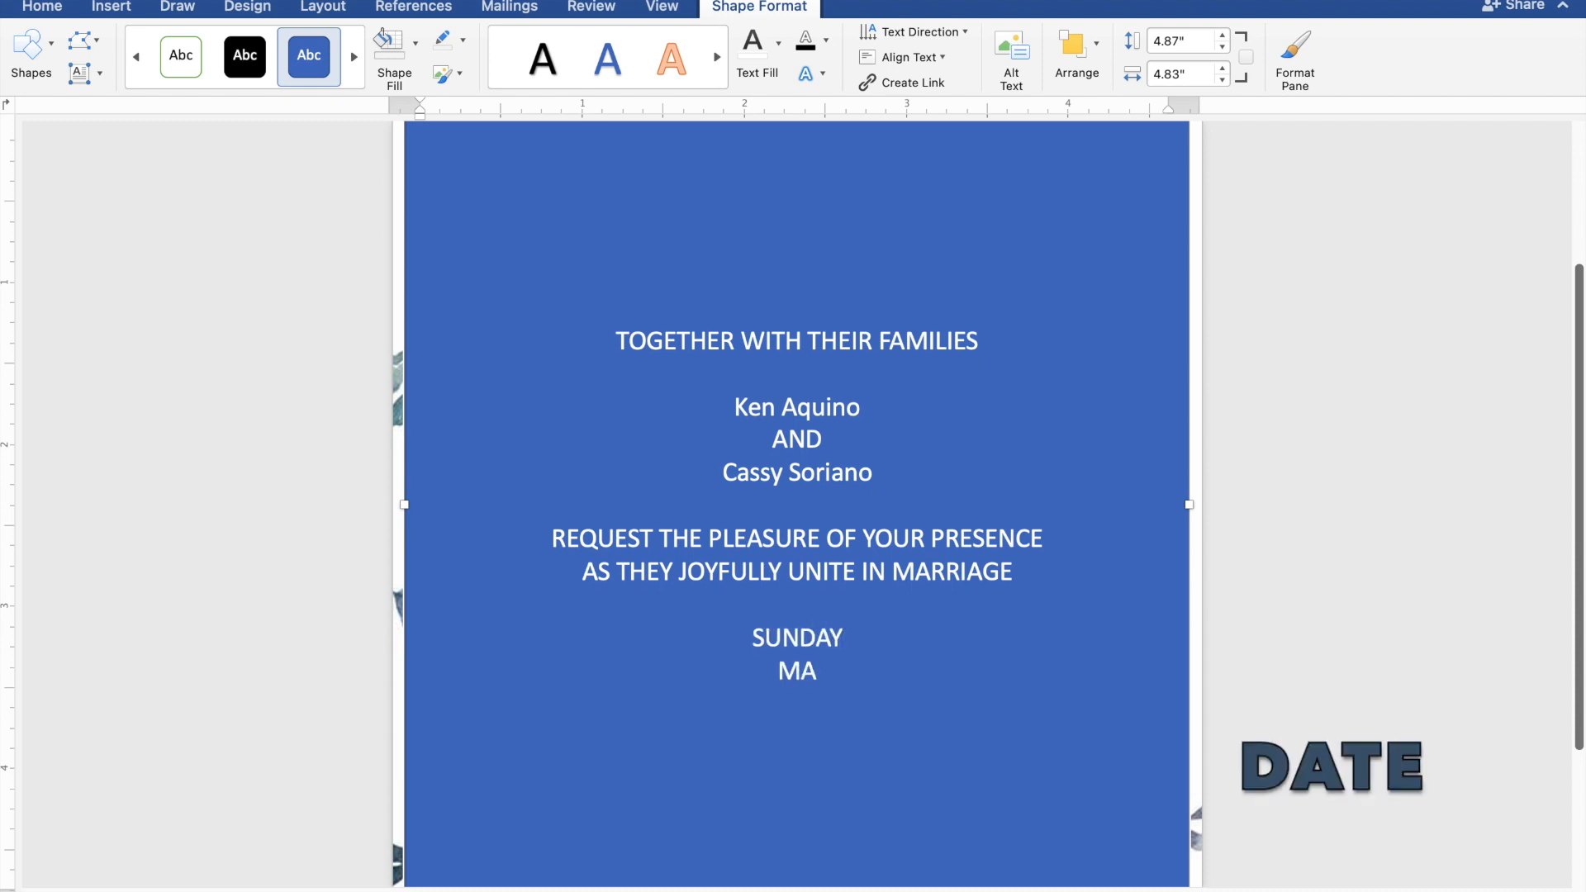
{"action": "type", "text": "RCH 31,"}
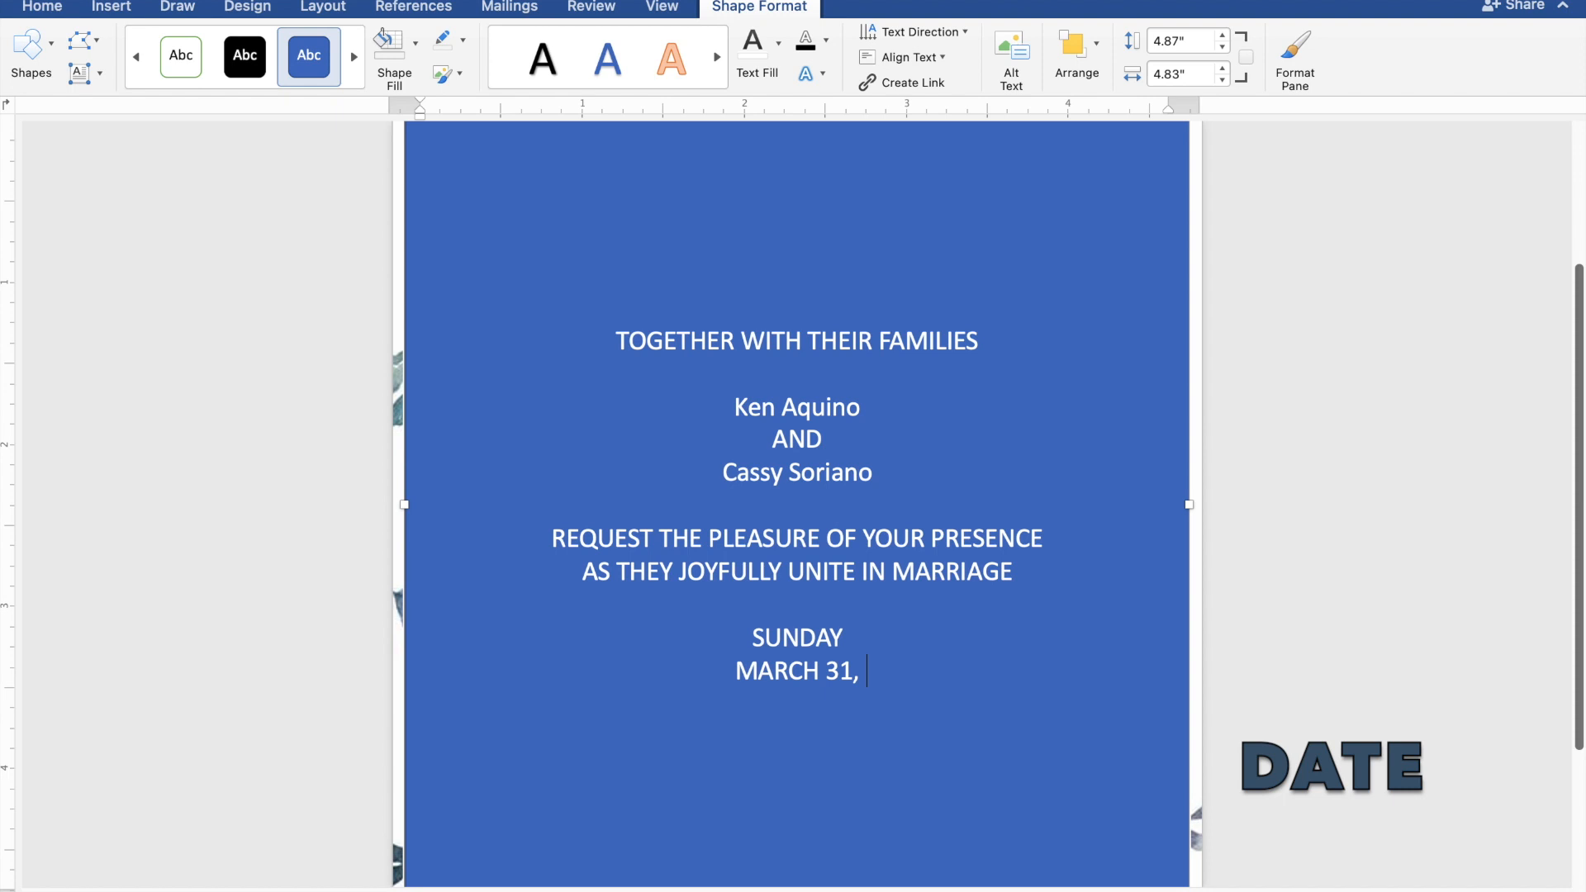
{"action": "type", "text": " 2024"}
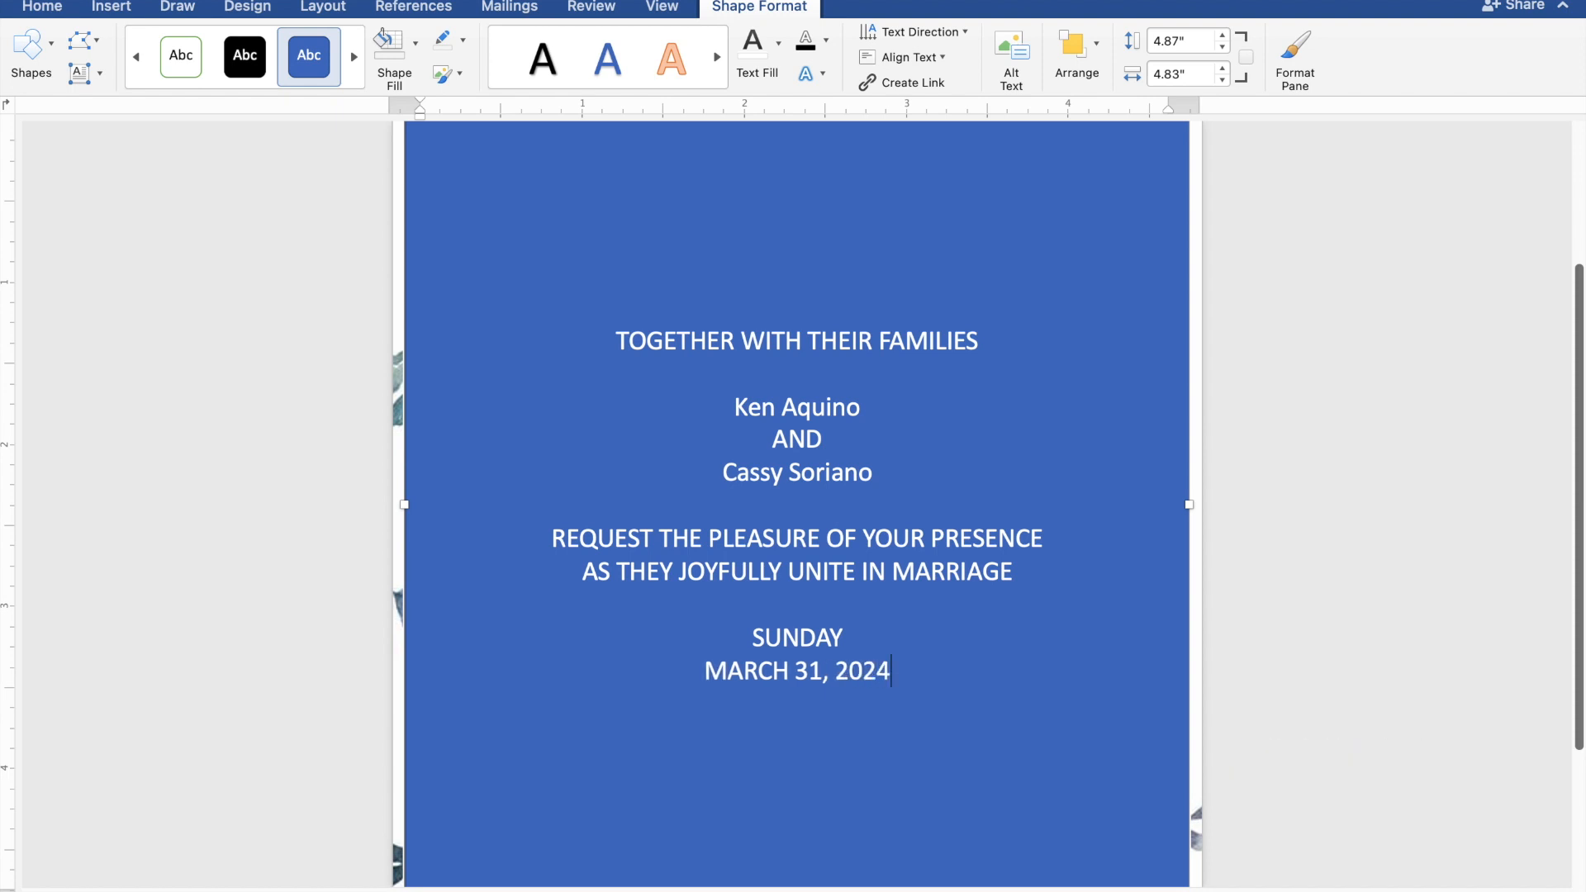
{"action": "key", "text": "Return"}
{"action": "type", "text": "10:00"}
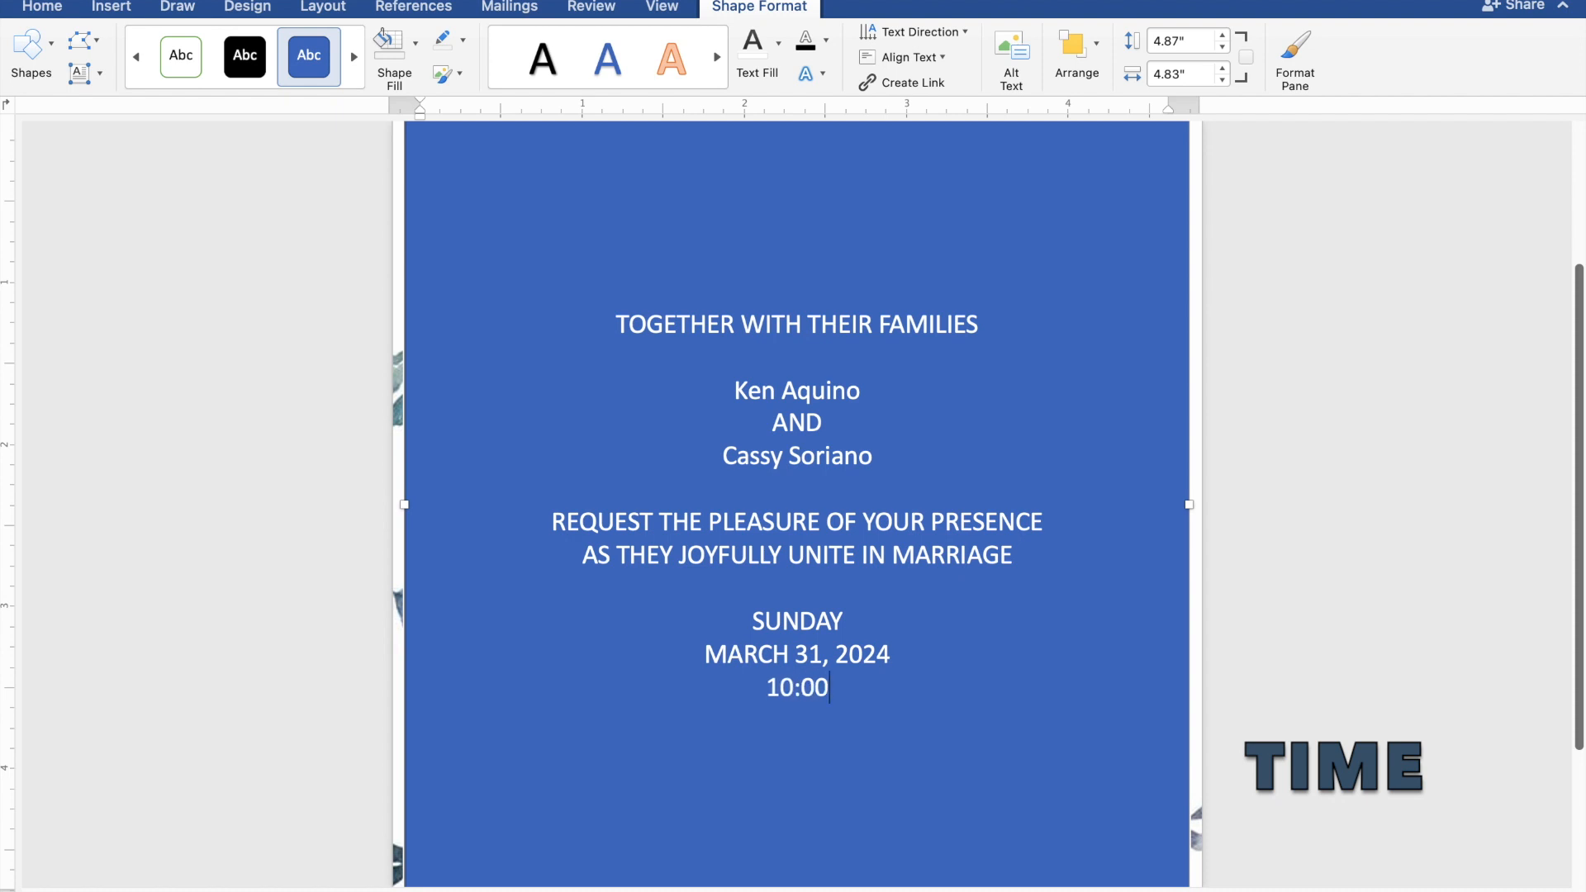
{"action": "type", "text": " IN "}
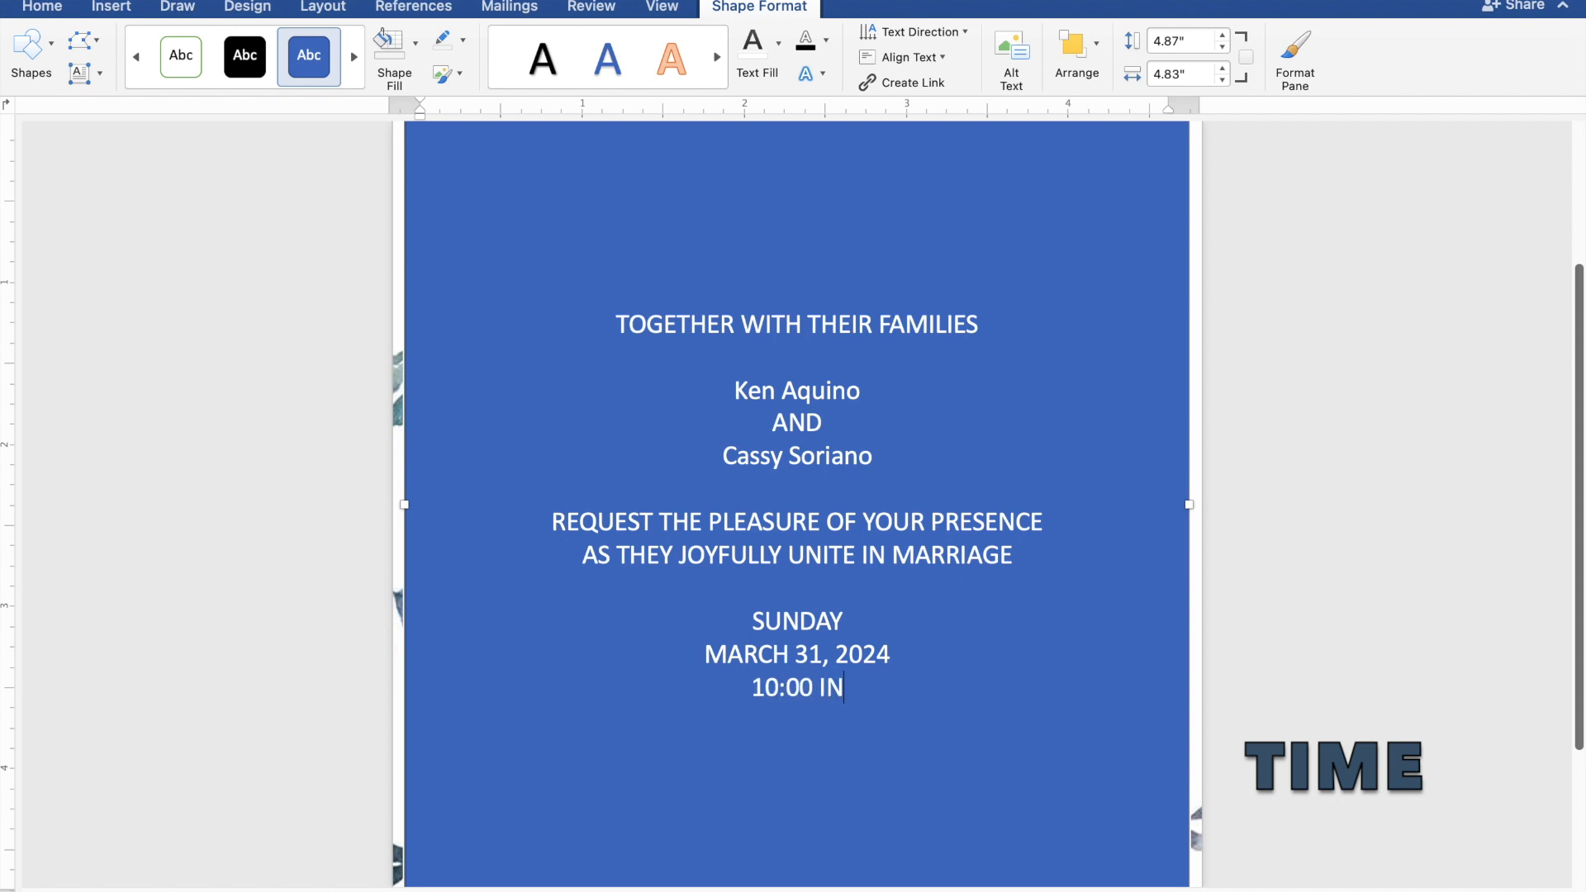
{"action": "type", "text": "TH"}
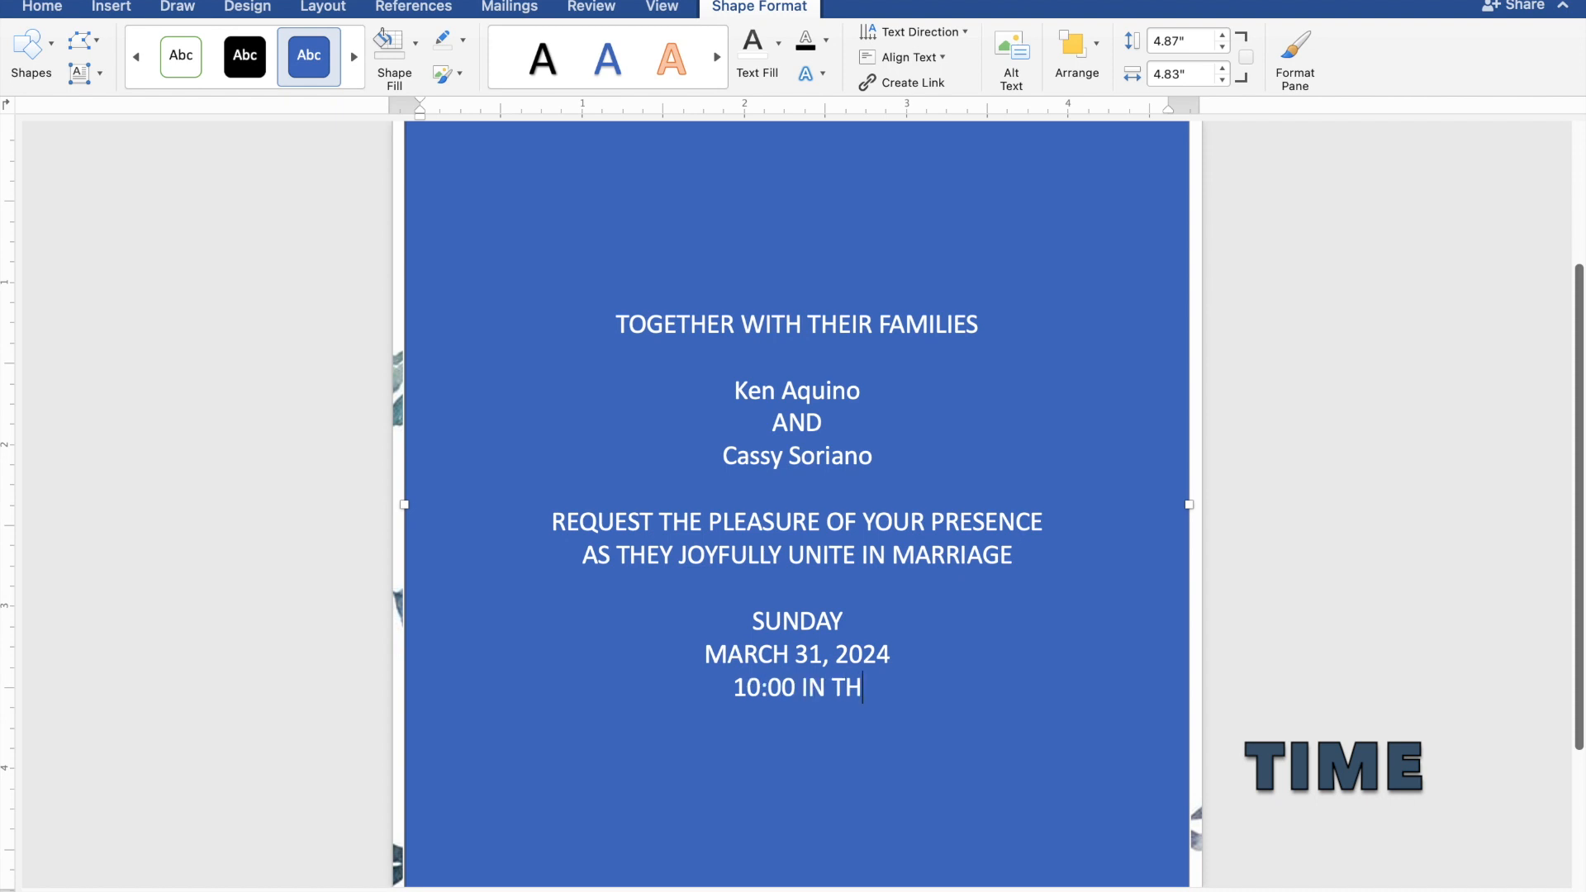
{"action": "type", "text": "E M"}
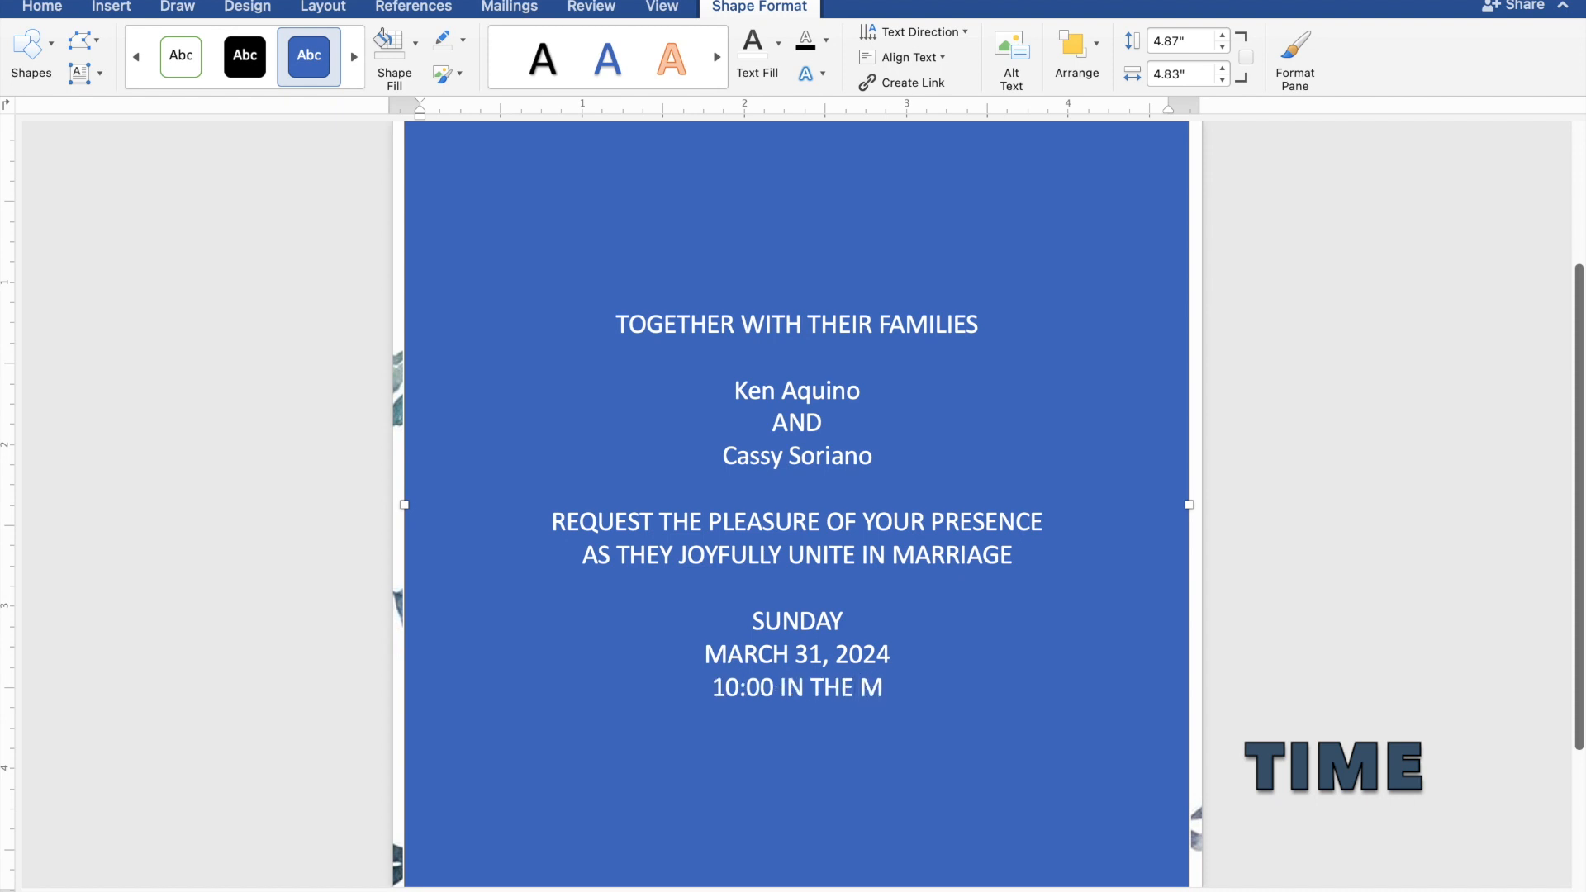
{"action": "type", "text": "ORNING"}
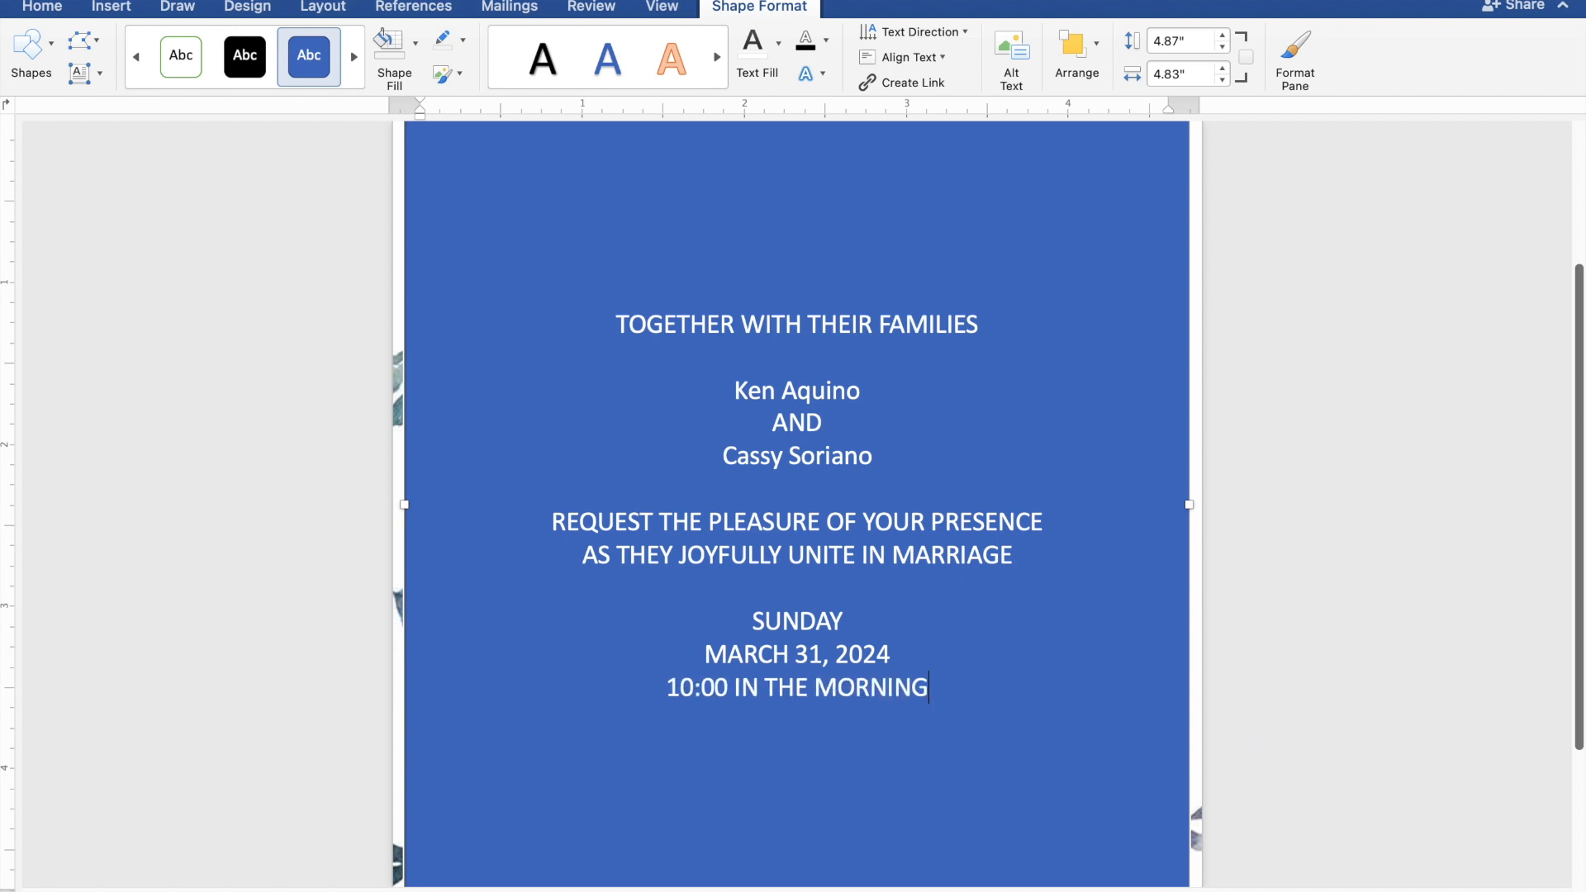
{"action": "key", "text": "Return"}
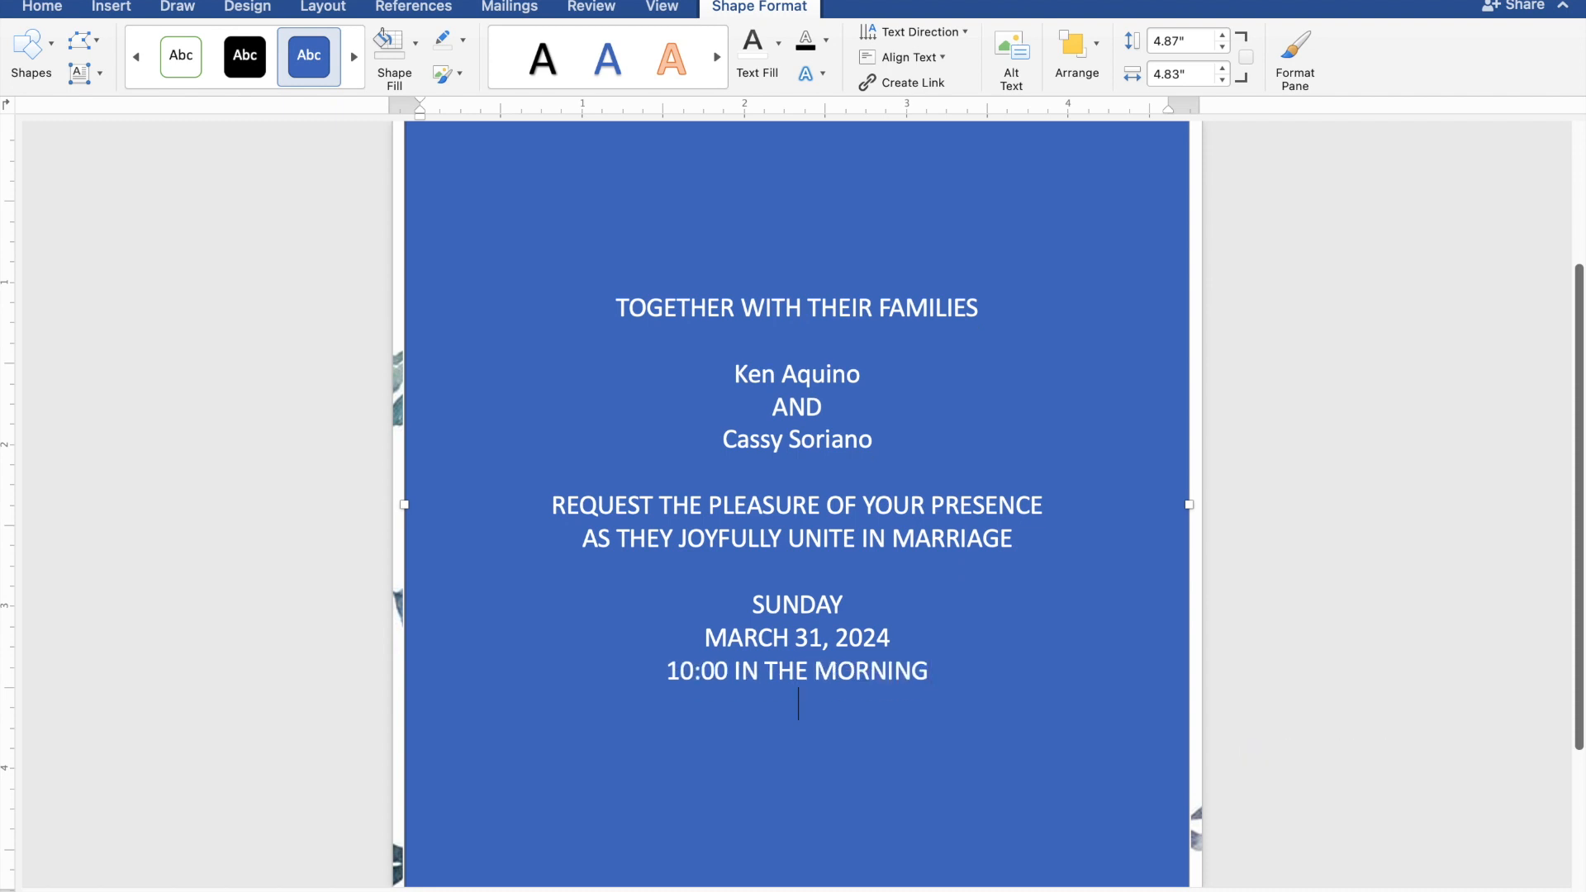
Step: Add the venue ST. THOMAS AQUINAS PARISH CHURCH, MANGALDAN, PANGASINAN, then 'Reception to follow'
{"action": "type", "text": "ST. "}
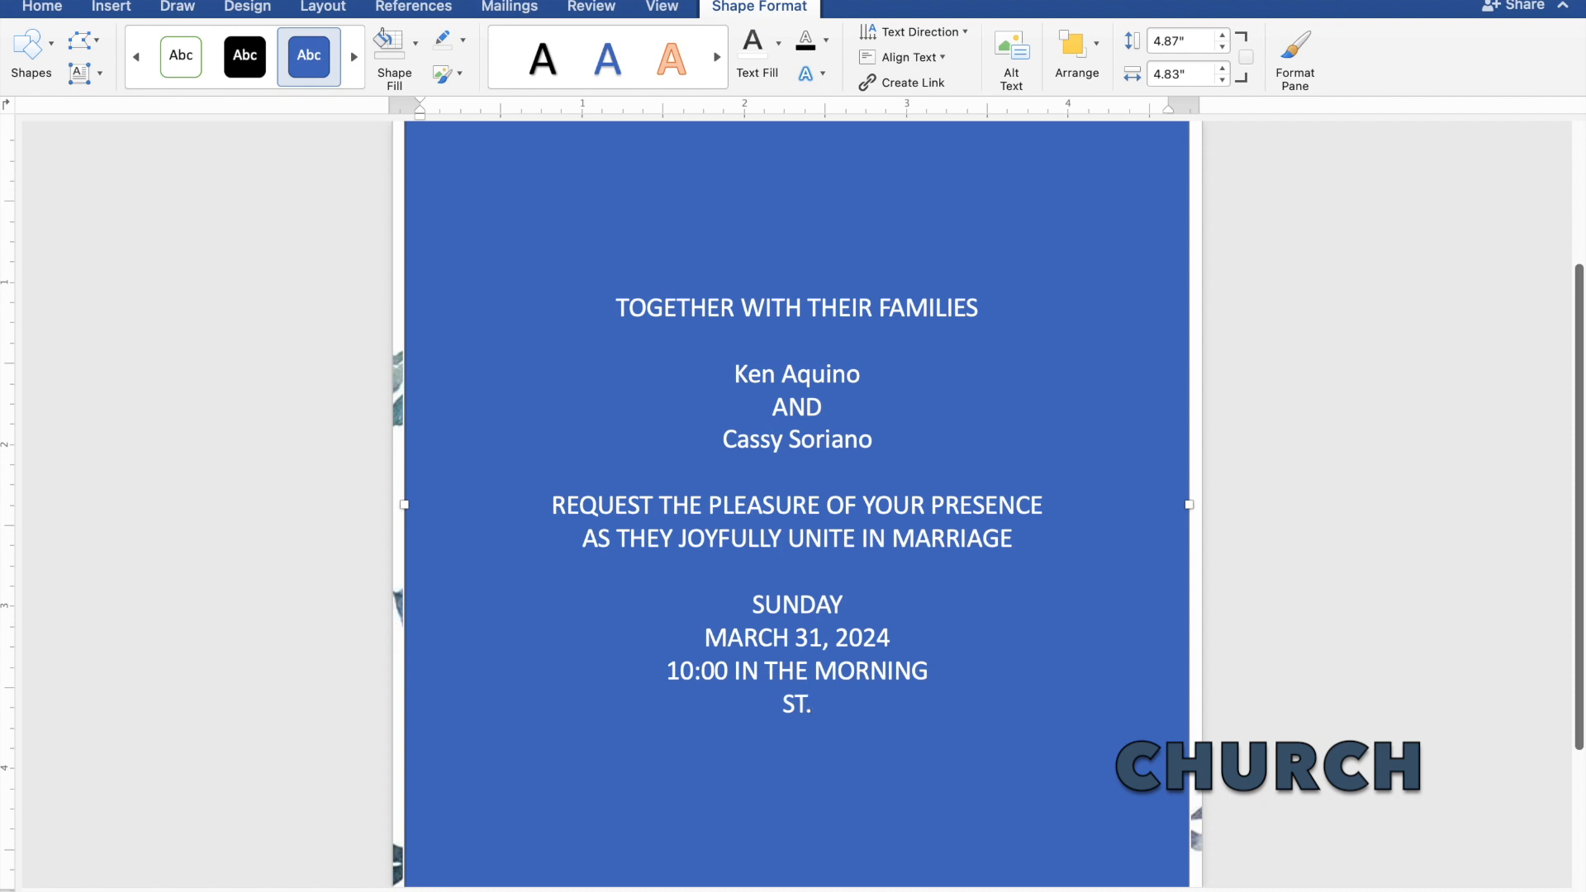
{"action": "type", "text": "THOMA"}
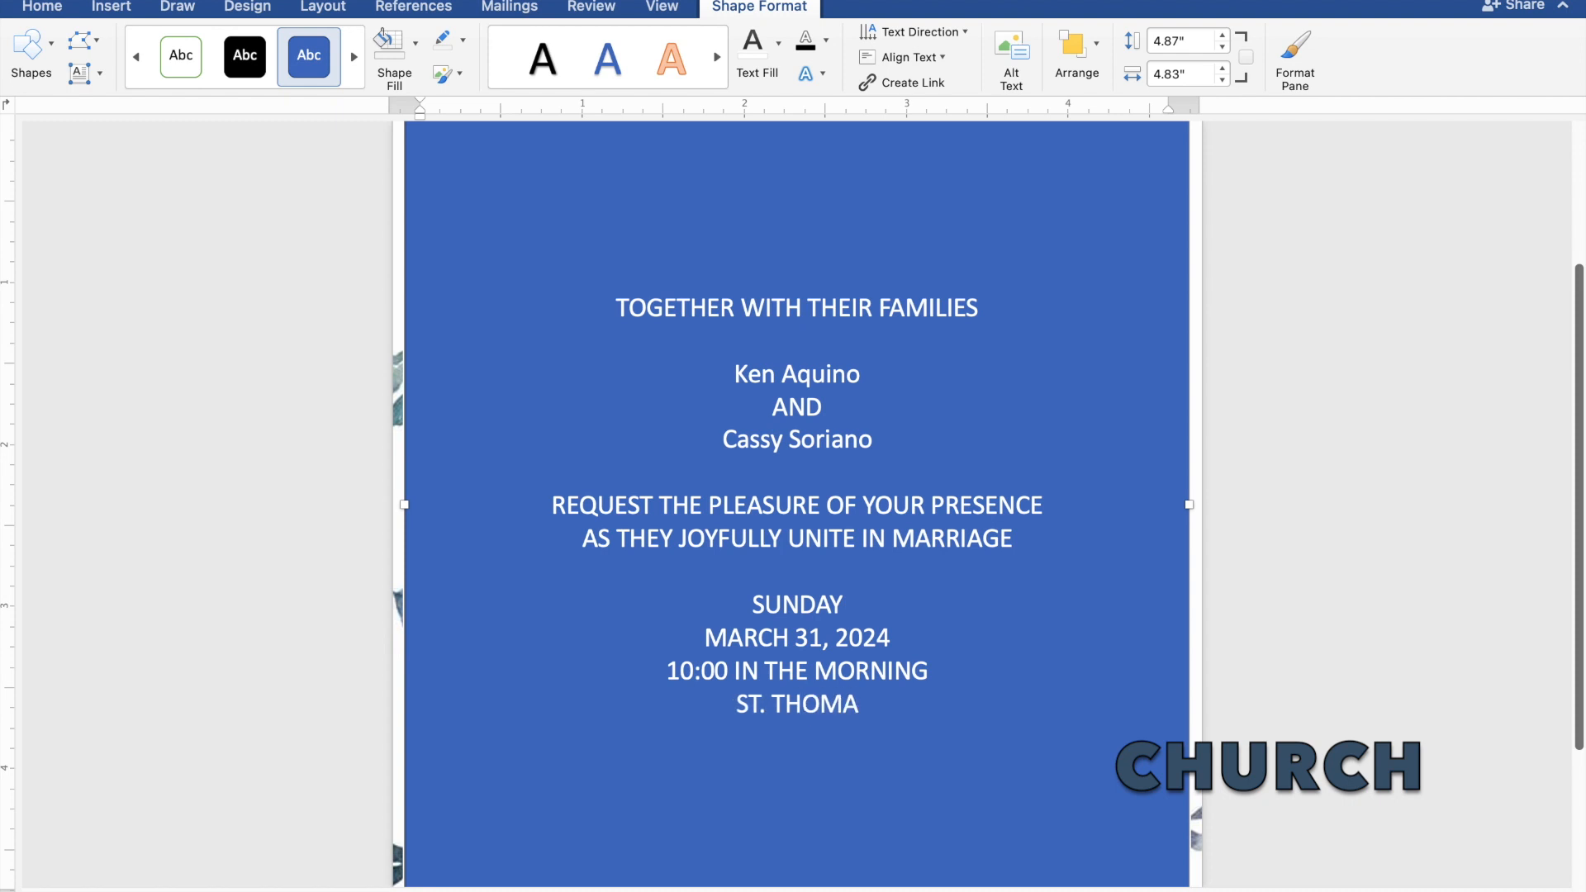
{"action": "type", "text": "S AQU"}
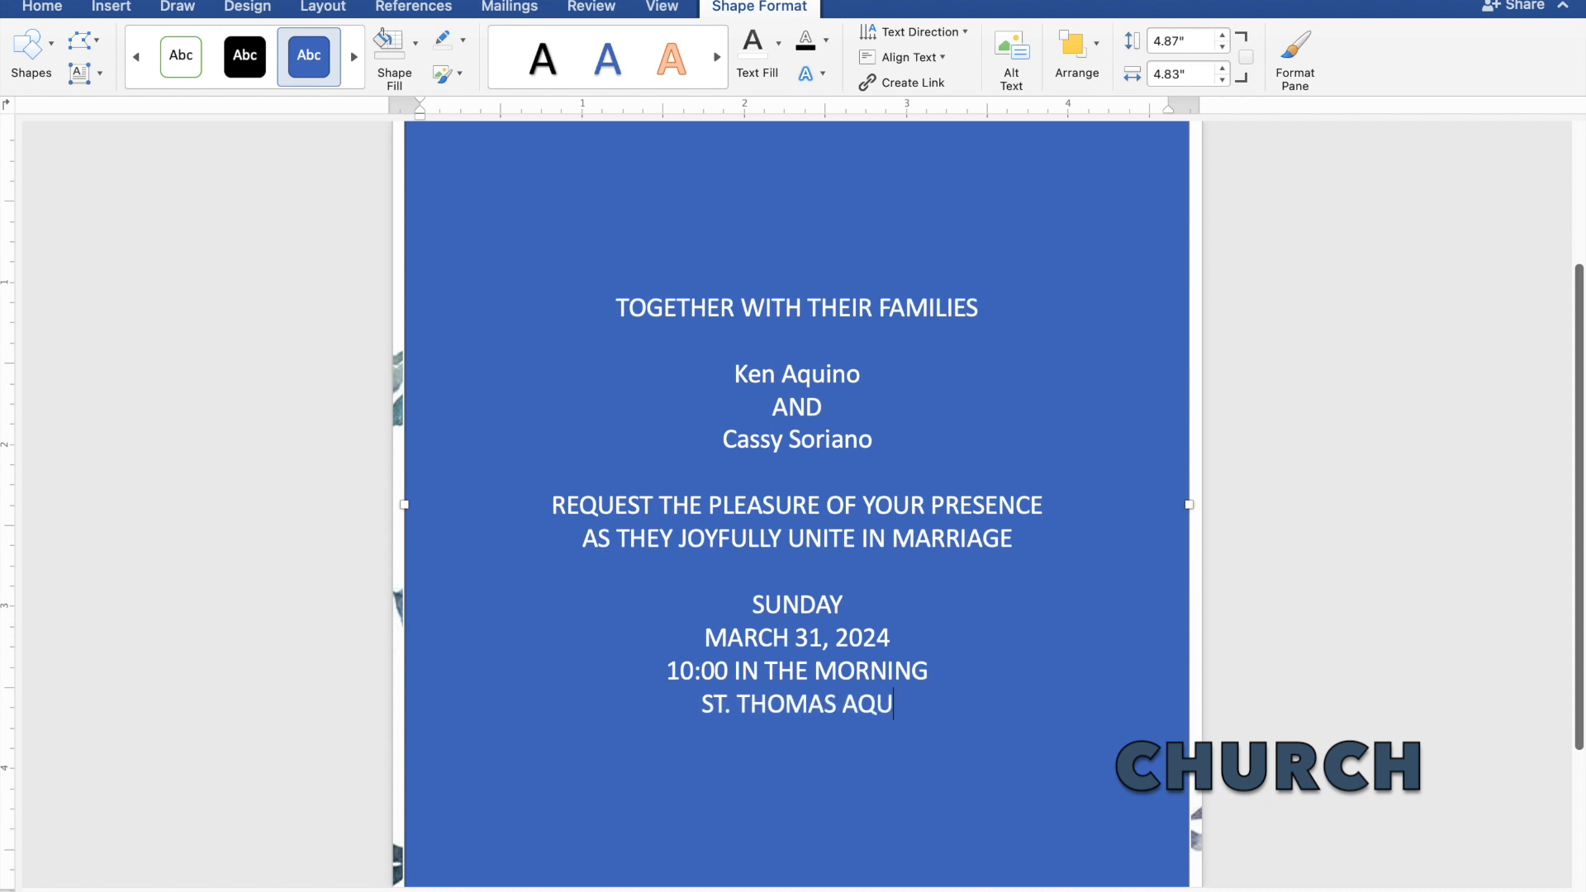
{"action": "type", "text": "INAS PAR"}
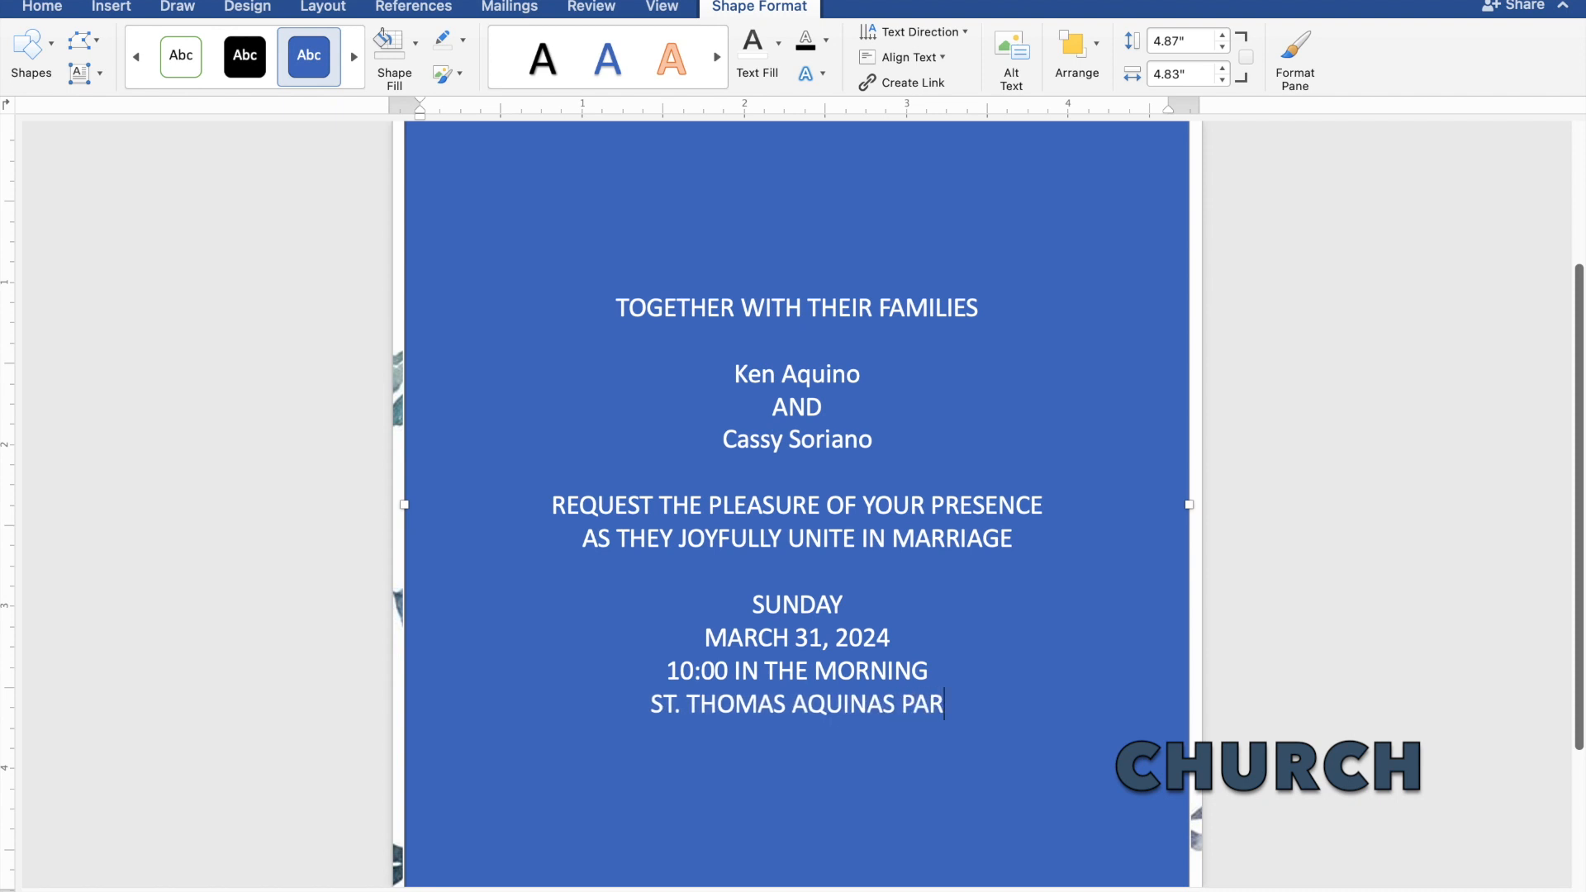
{"action": "type", "text": "ISH"}
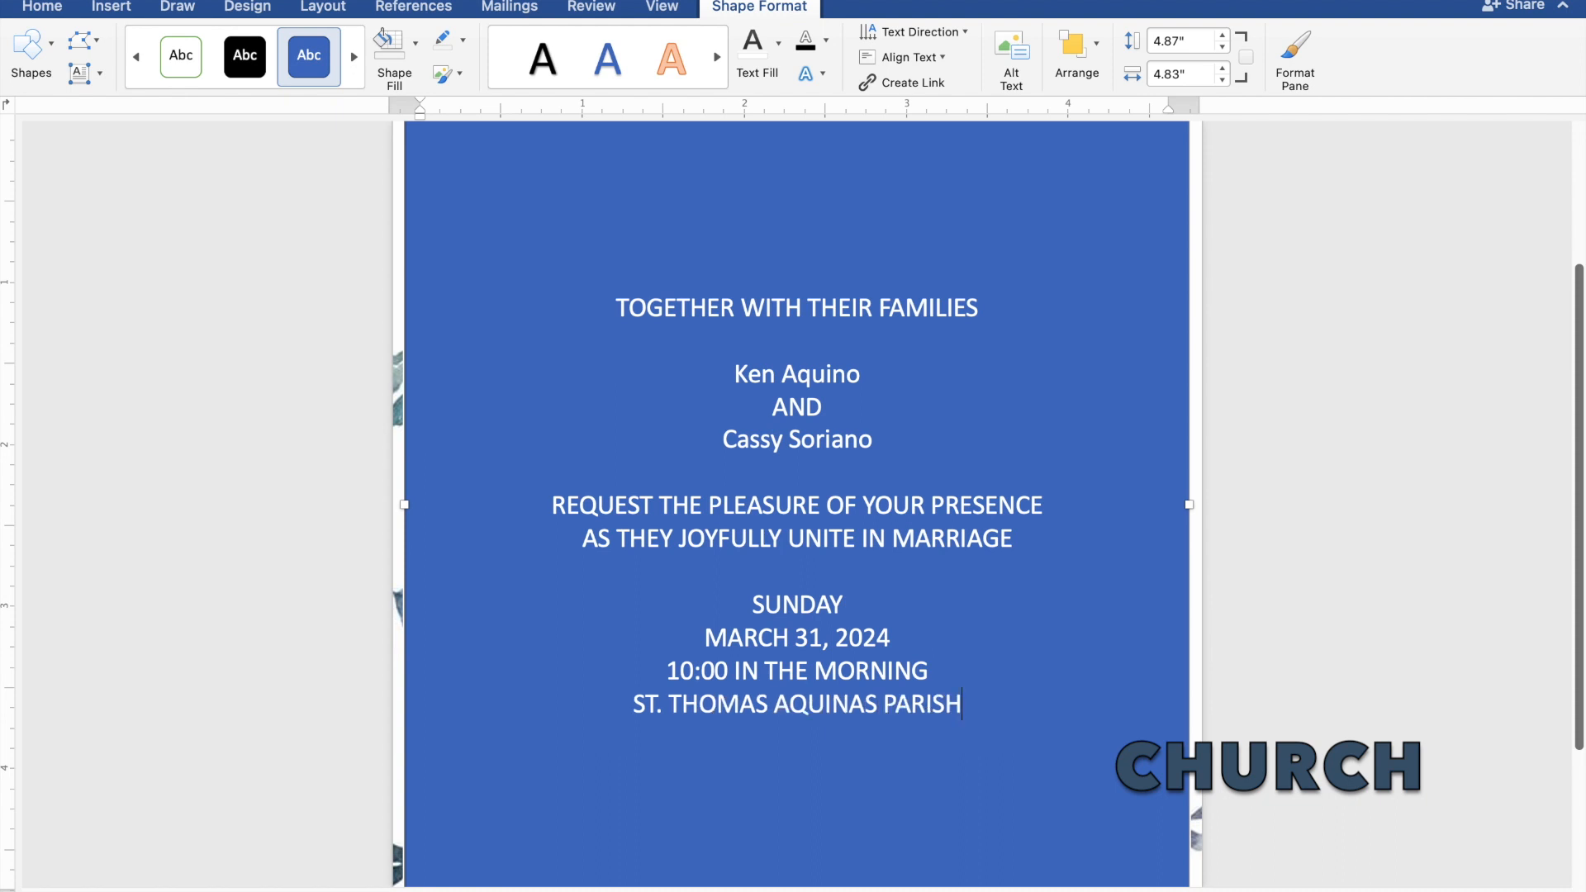
{"action": "type", "text": " CH"}
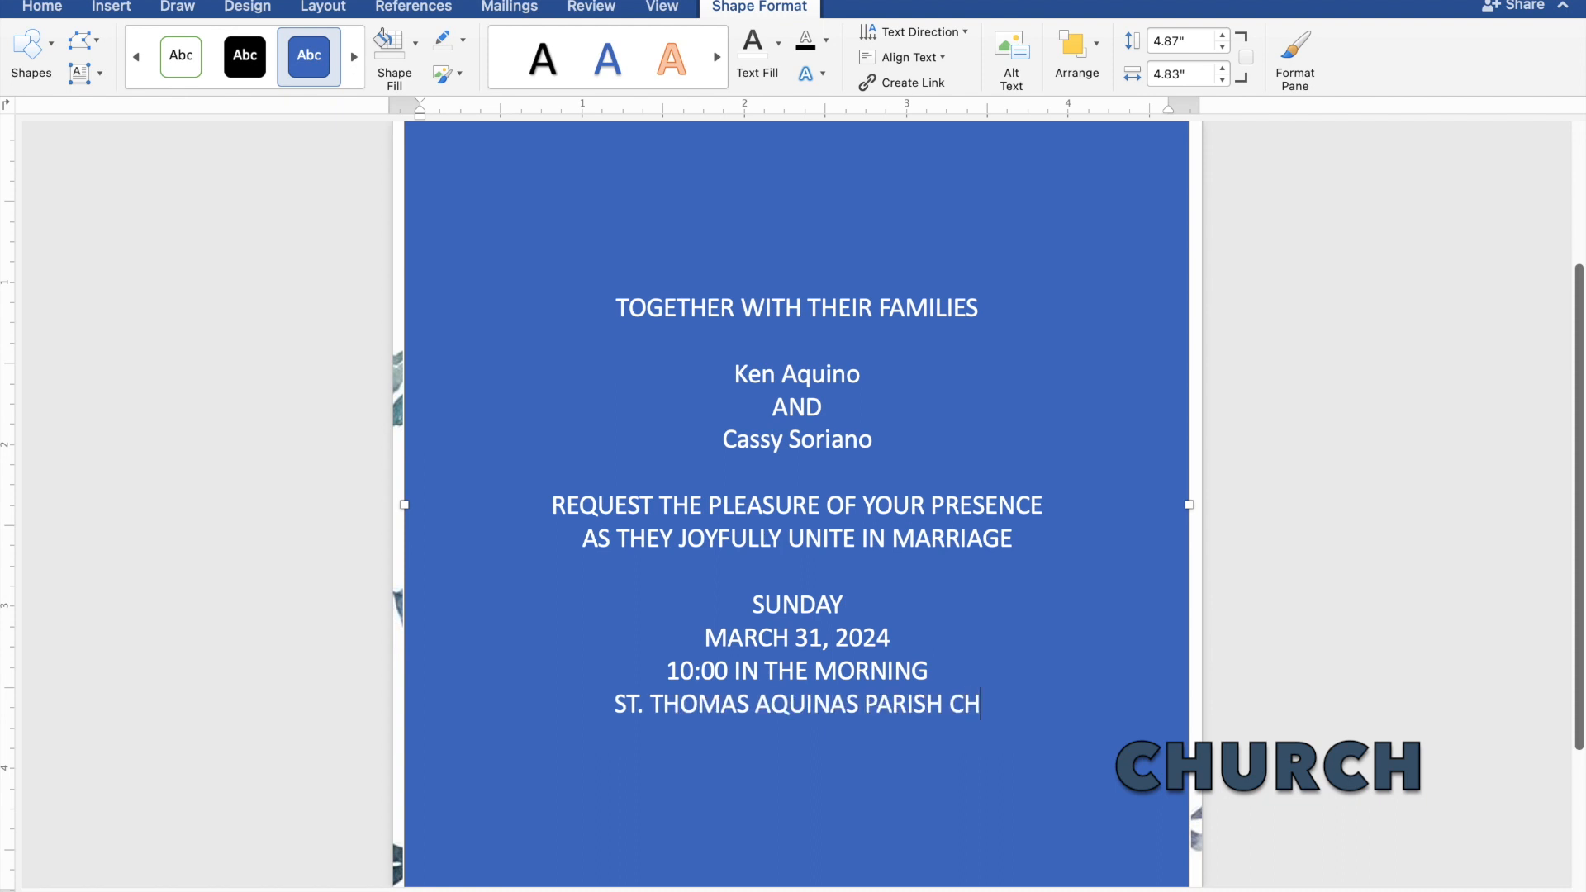
{"action": "type", "text": "URCH"}
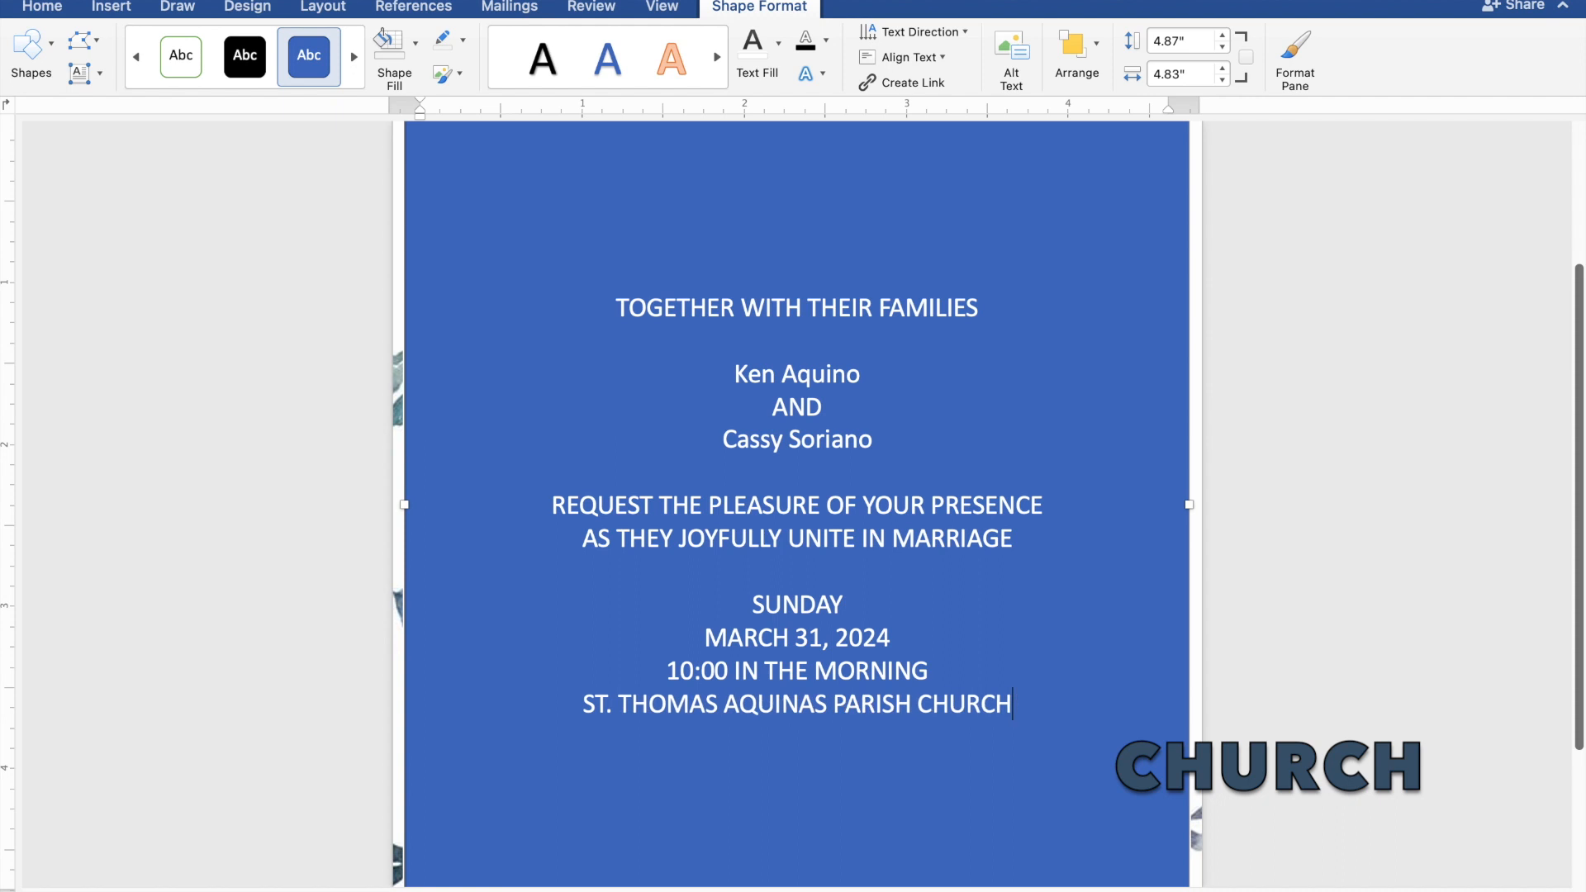
{"action": "key", "text": "Return"}
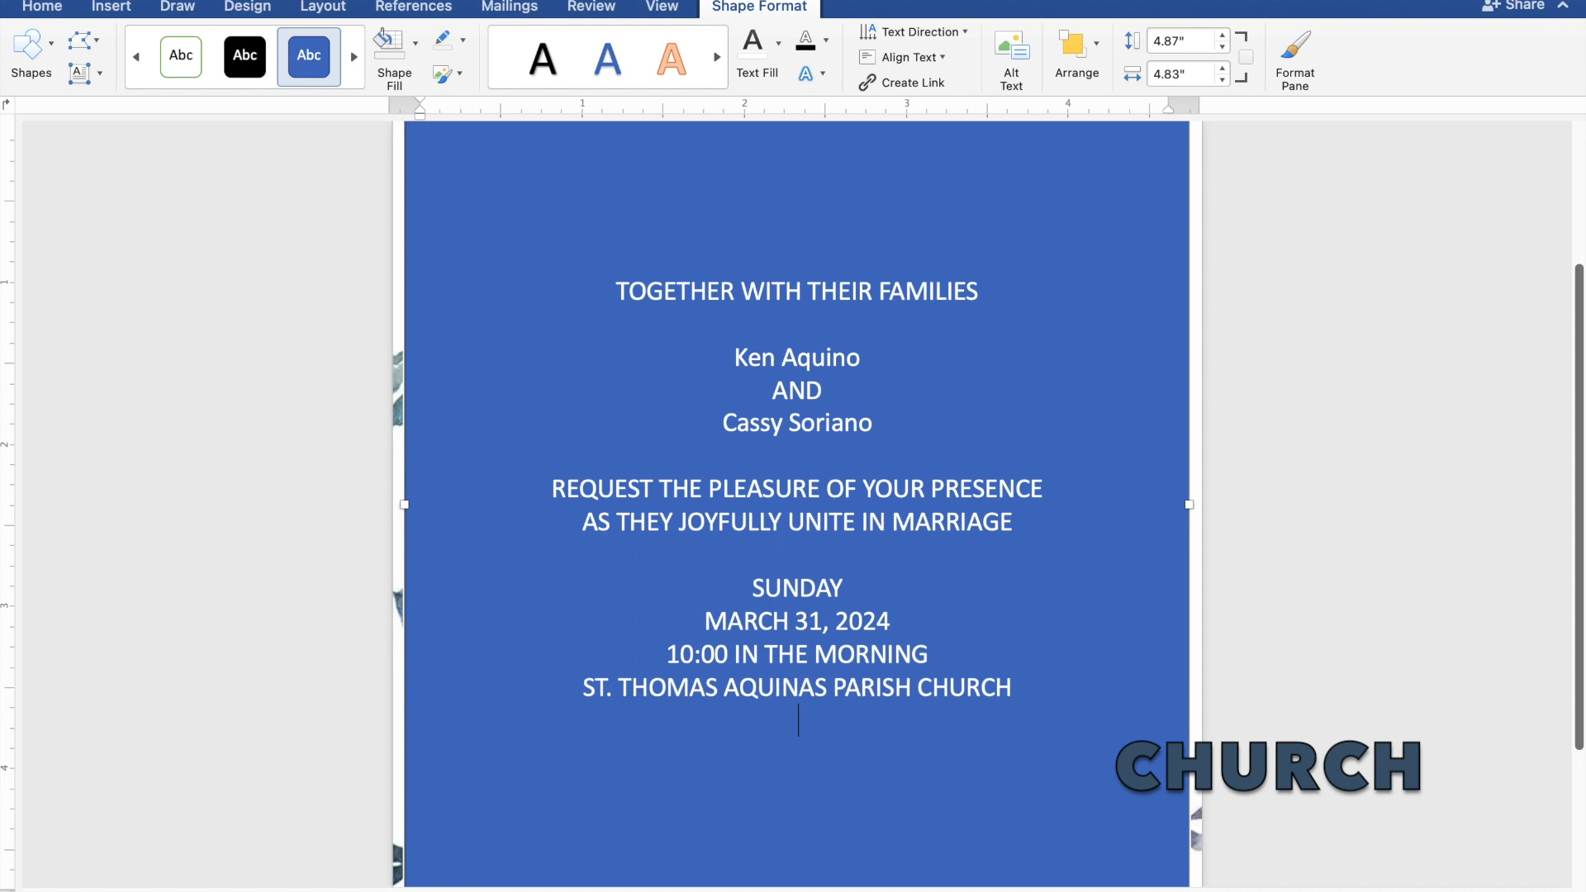
{"action": "type", "text": "MANGALDAN,"}
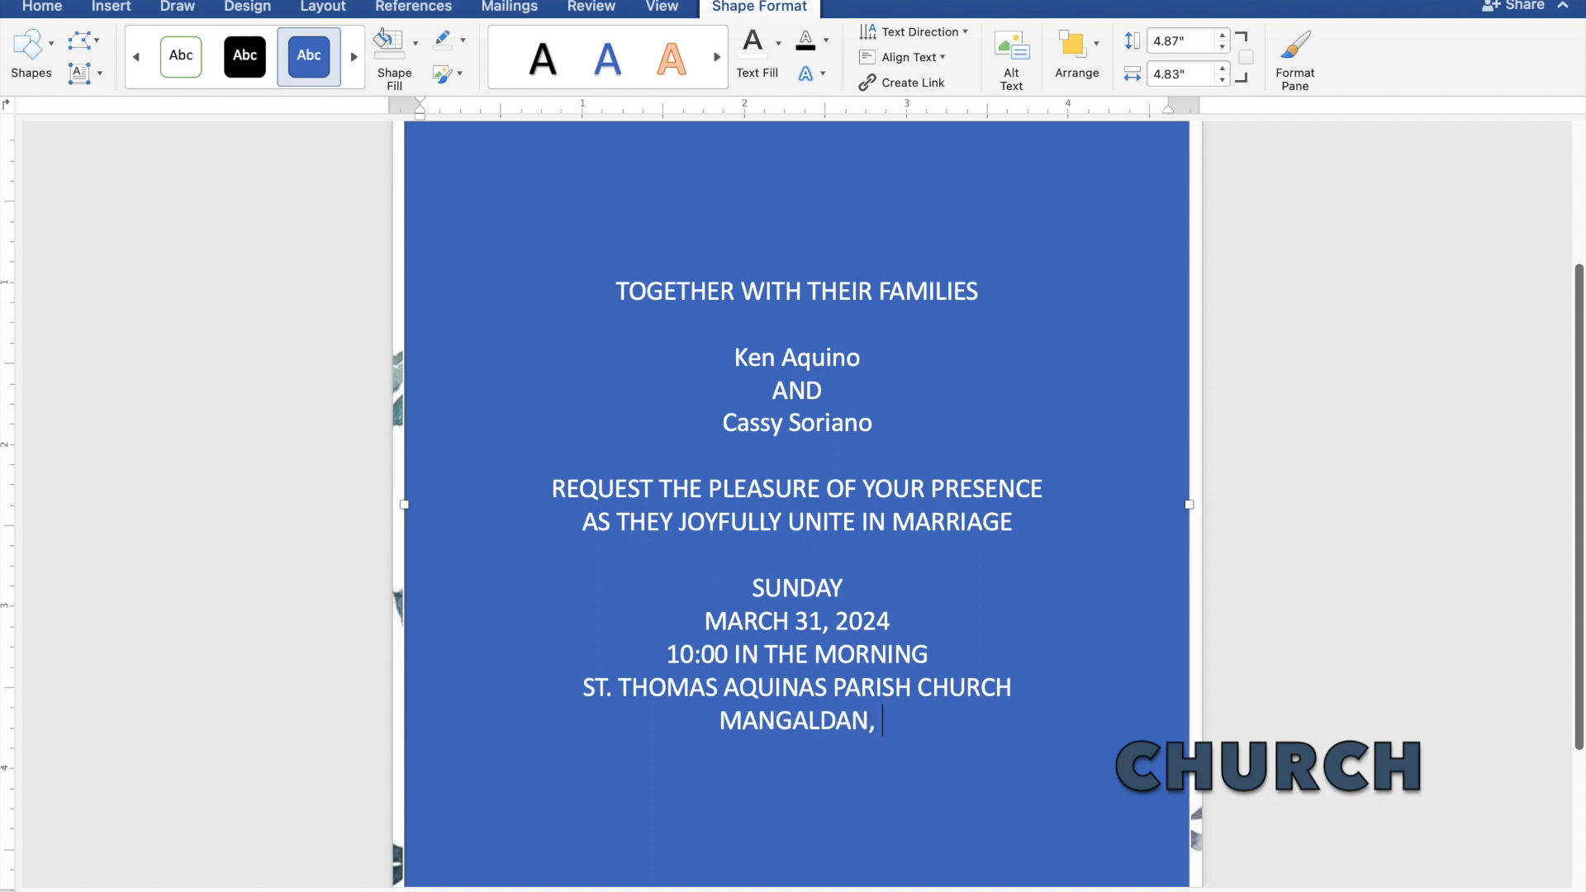
{"action": "type", "text": " PA"}
{"action": "type", "text": "NG"}
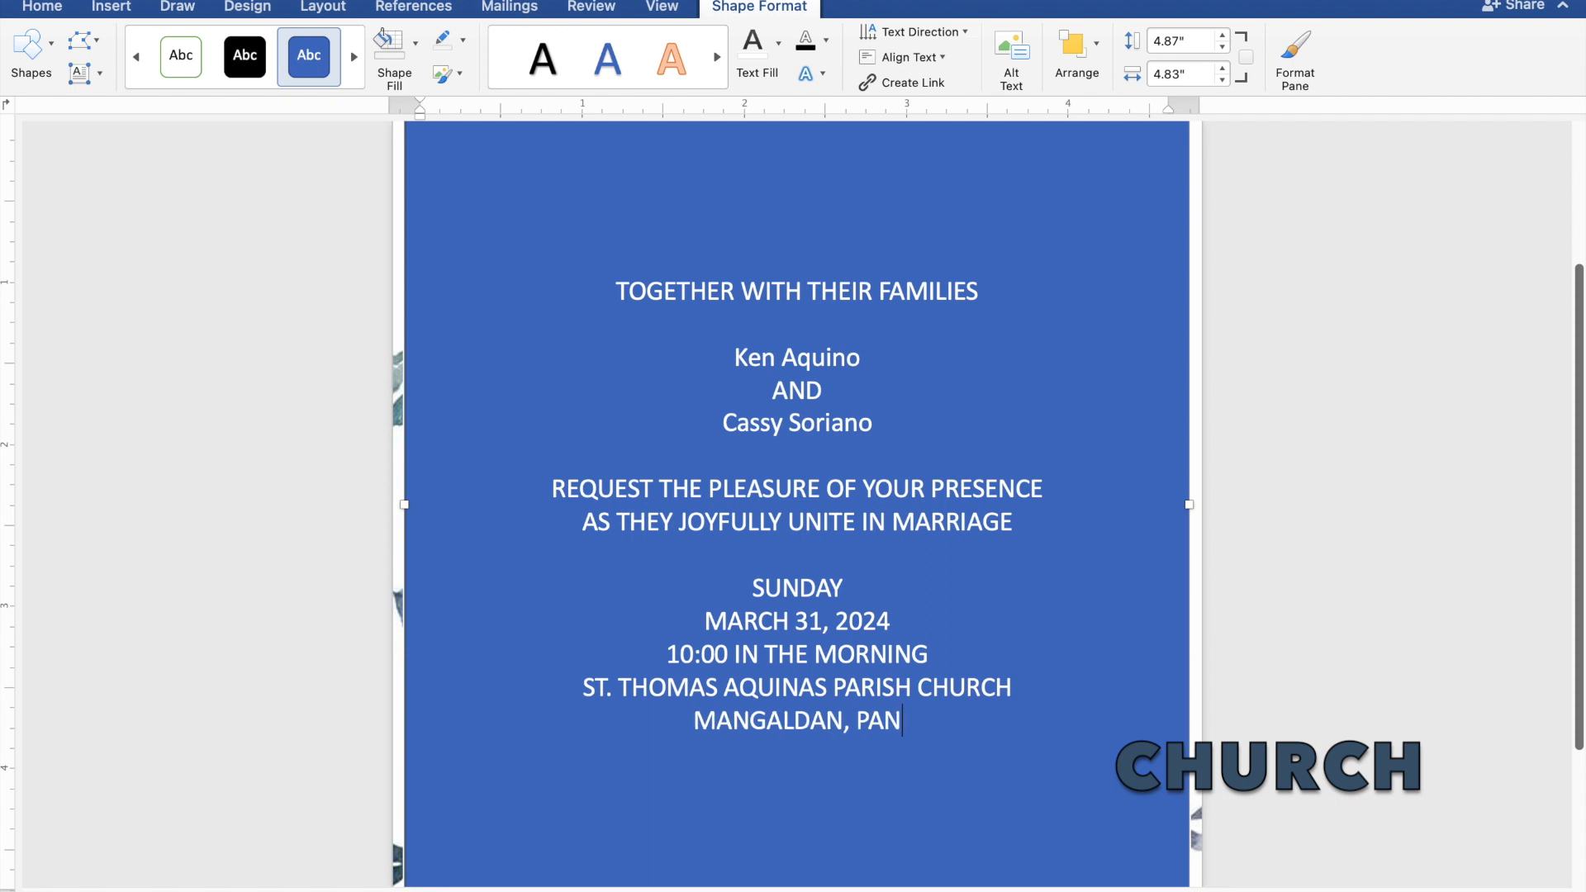
{"action": "type", "text": "A"}
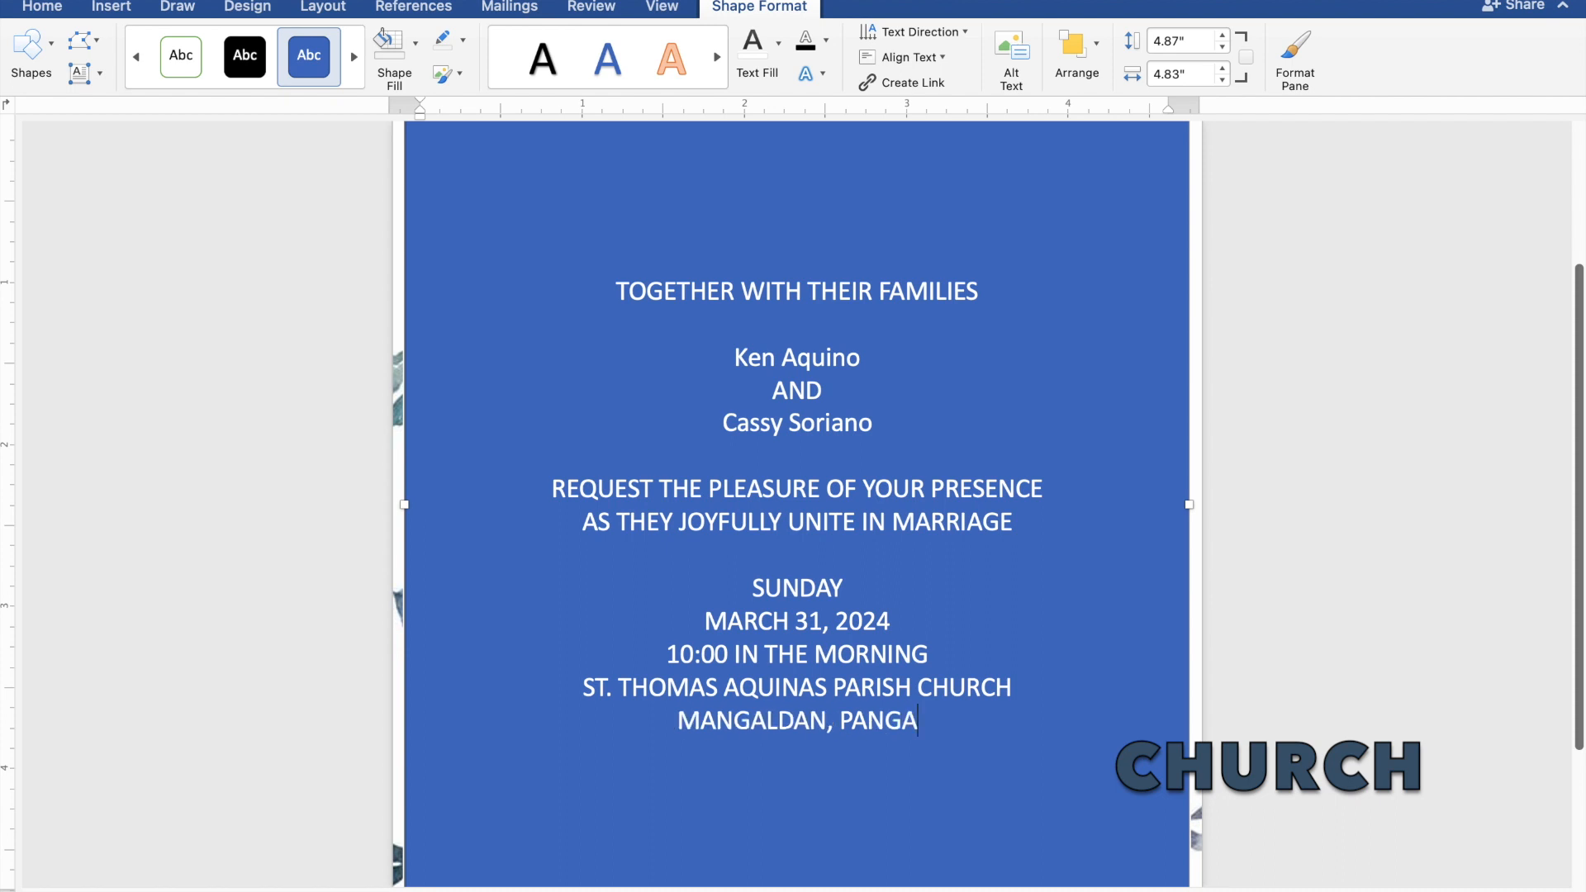
{"action": "type", "text": "SINAN"}
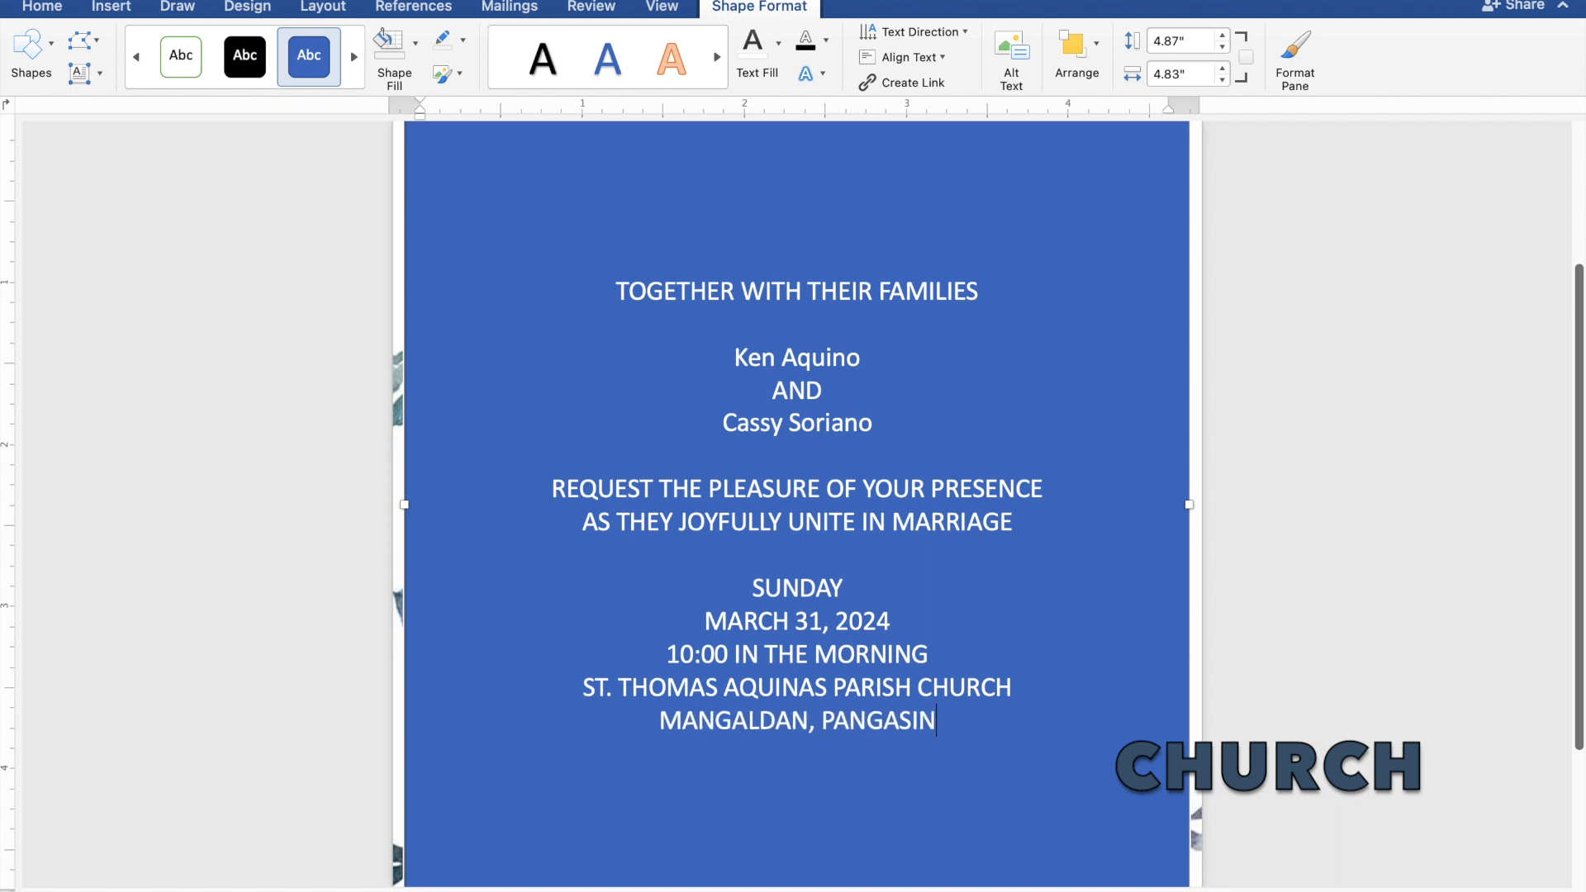
{"action": "key", "text": "Return"}
{"action": "key", "text": "Return"}
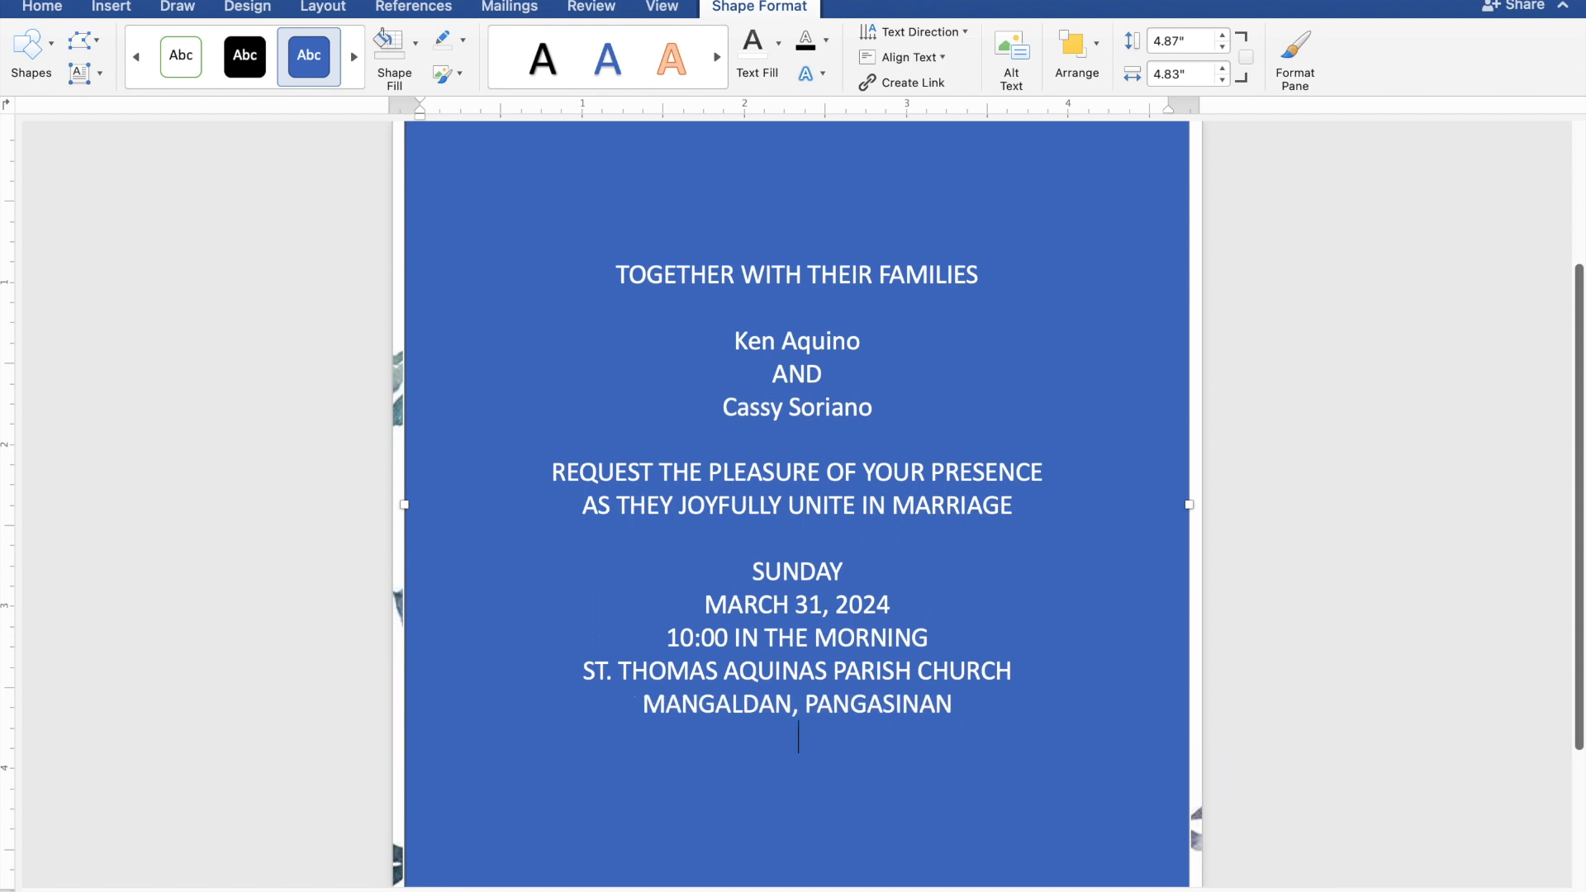
{"action": "type", "text": "Rec"}
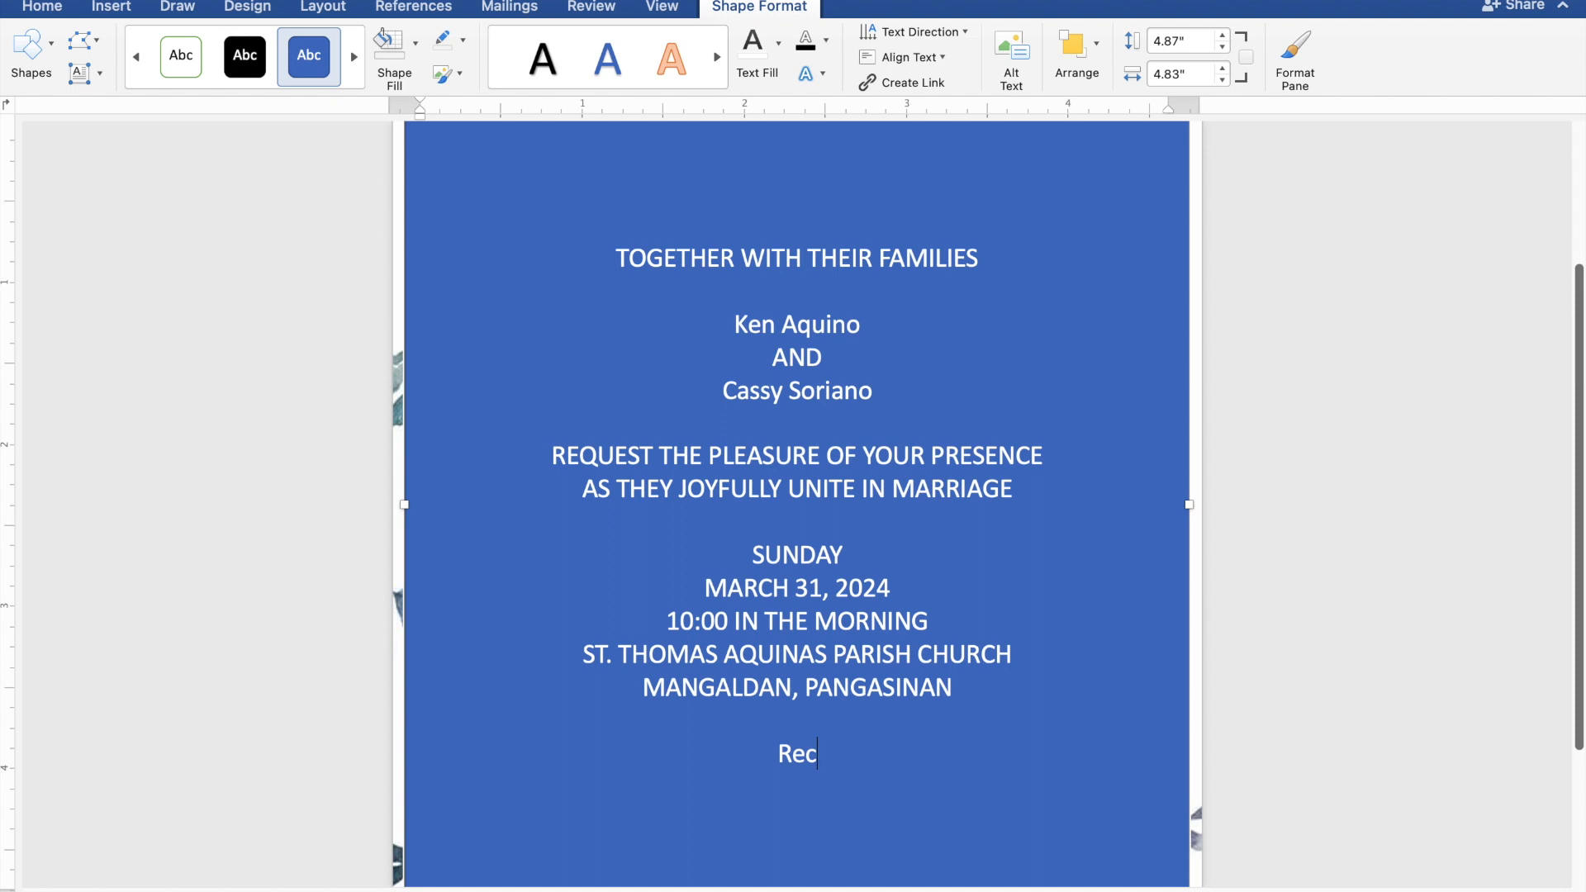
{"action": "type", "text": "eption to f"}
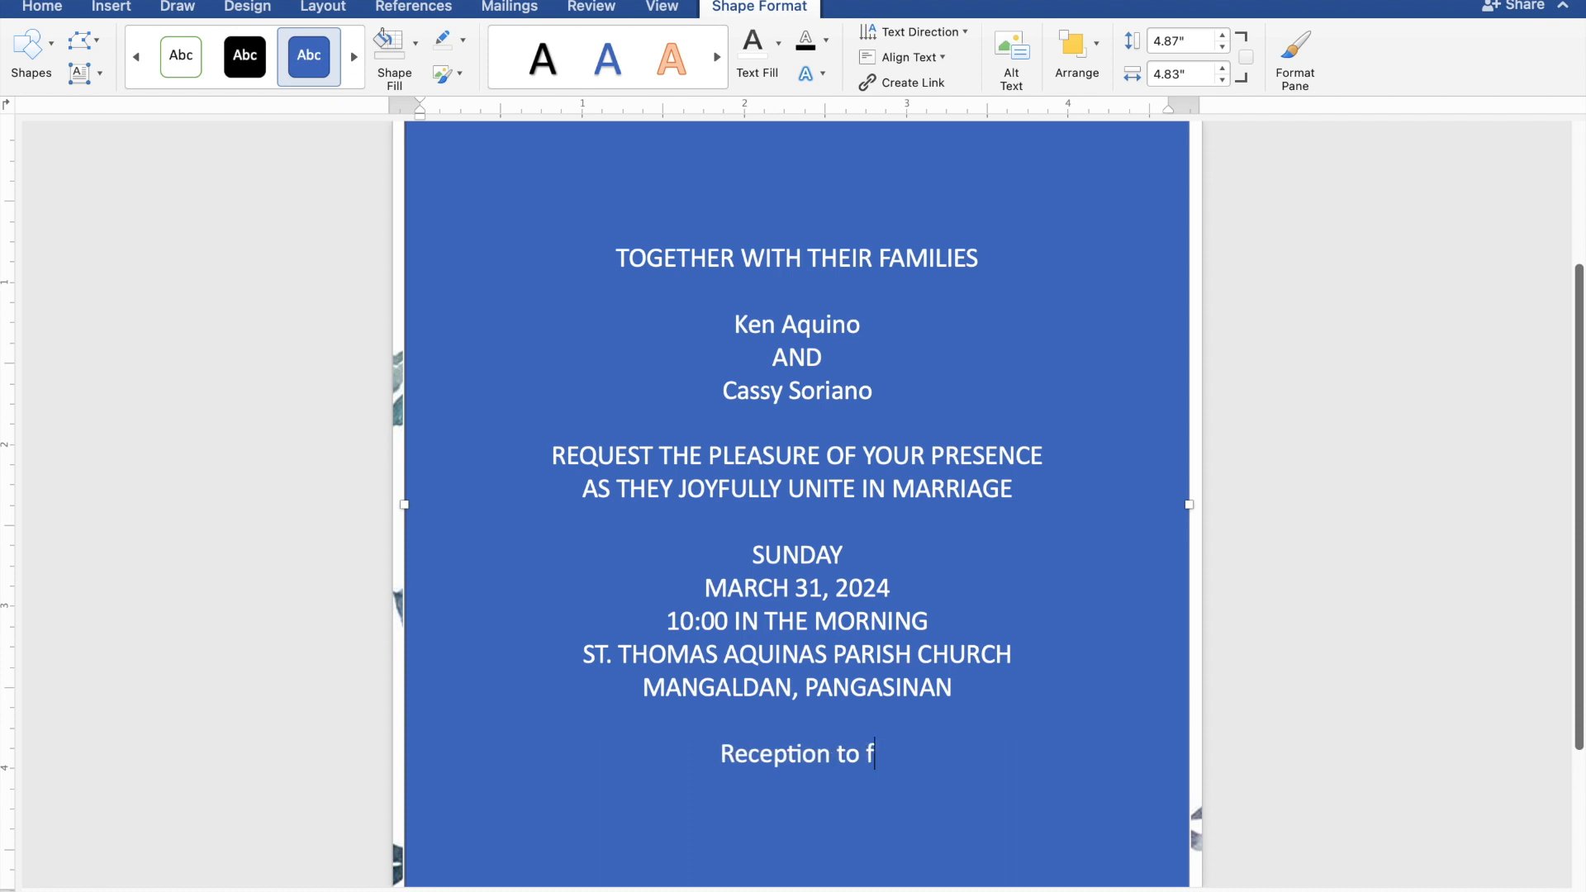
{"action": "type", "text": "oll"}
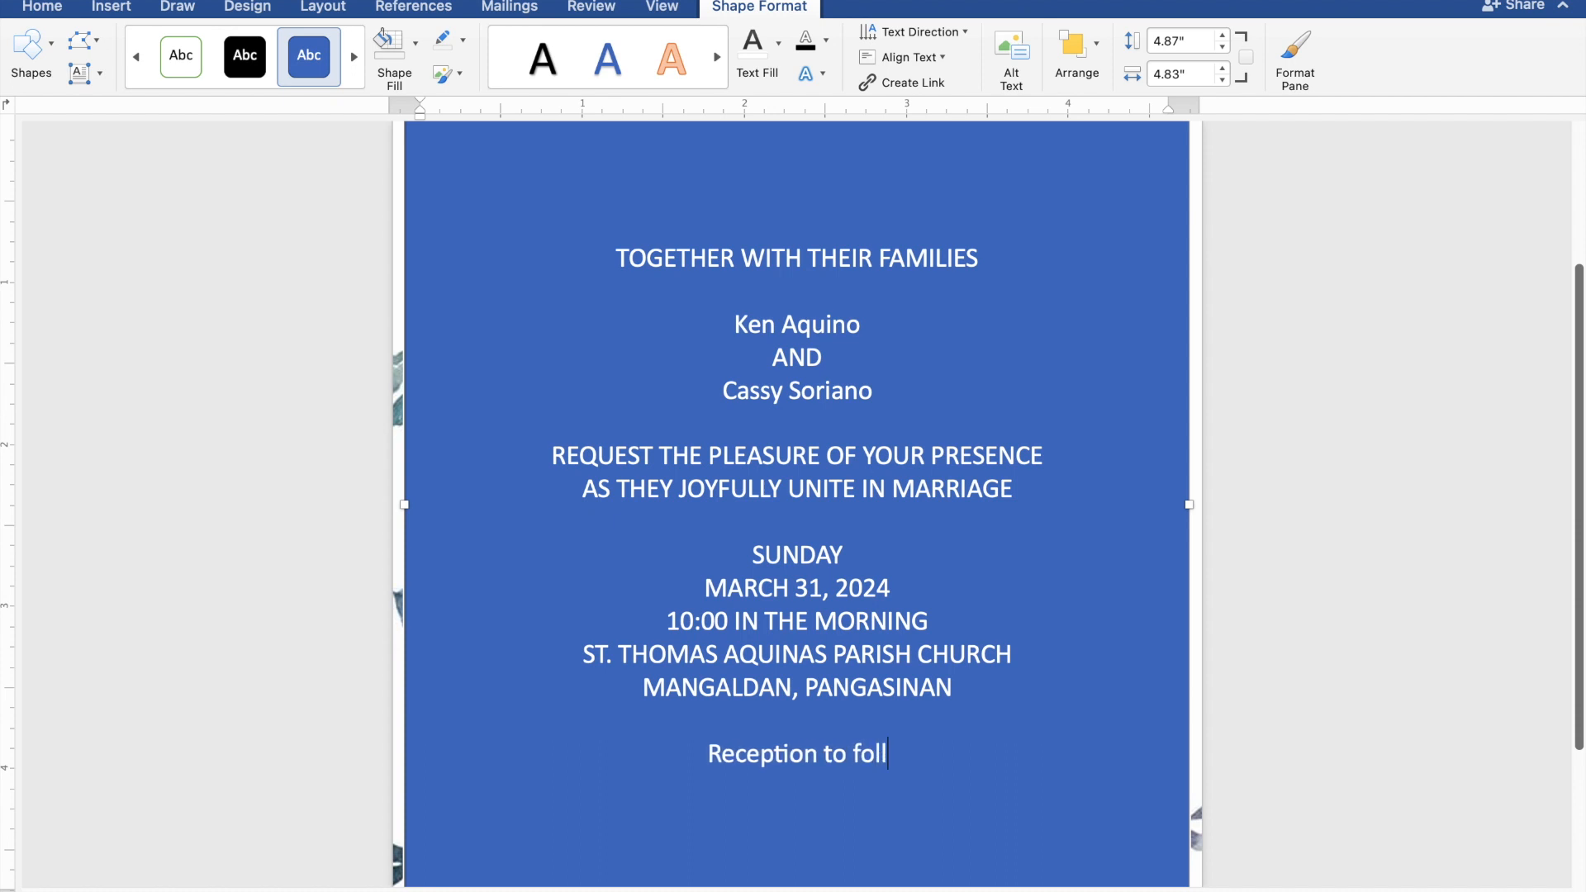
{"action": "type", "text": "ow"}
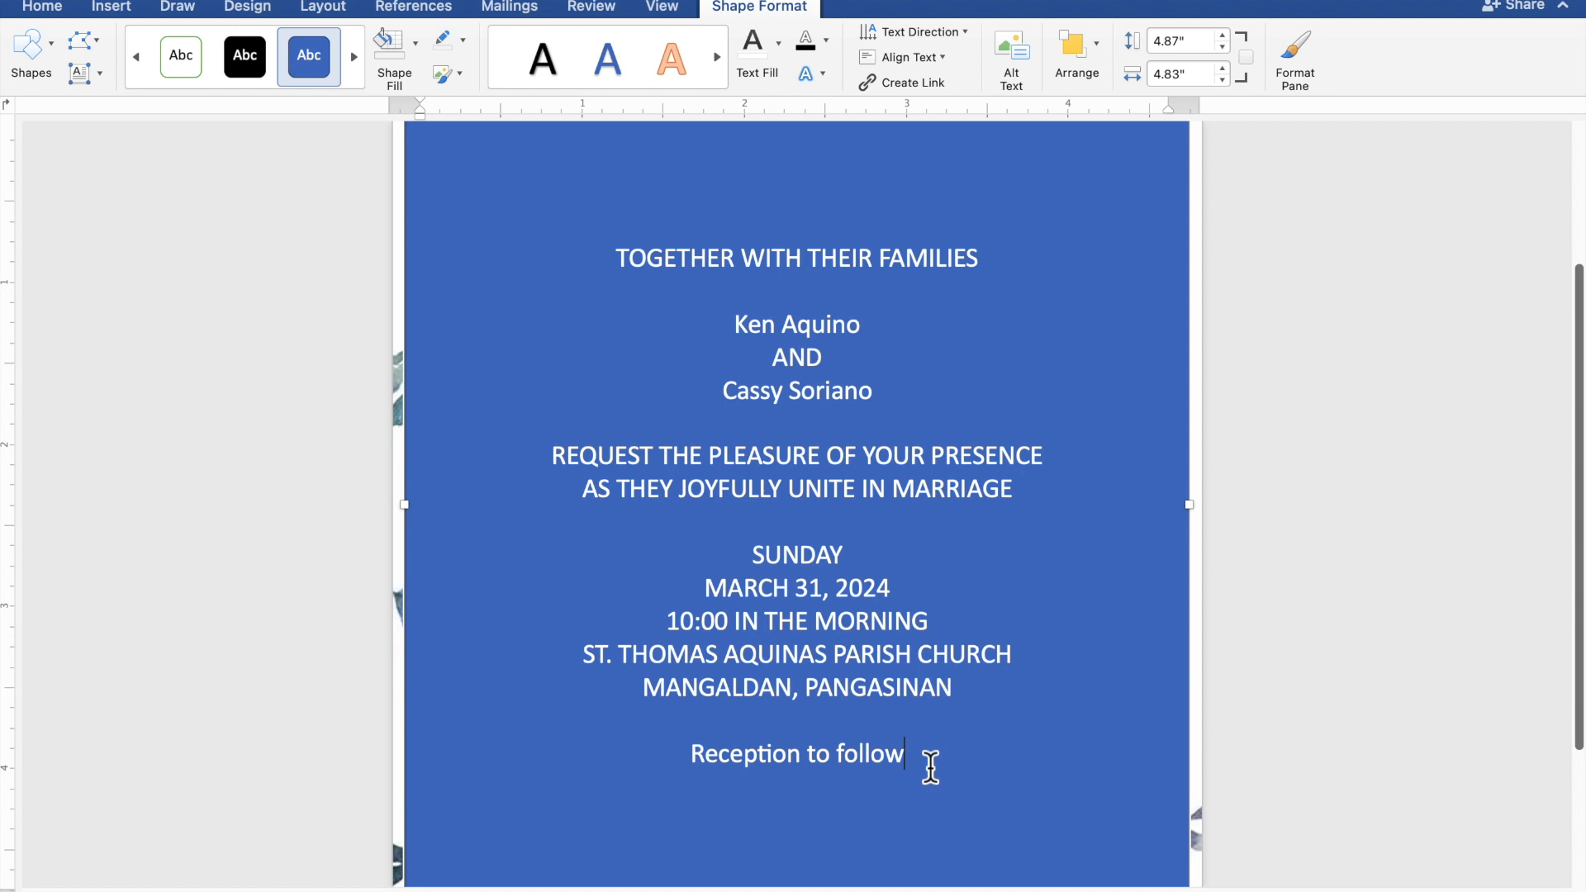
Step: Give the text box No Fill and No Outline so the navy panel shows through
{"action": "left_click_drag", "start_coordinate": [906, 764], "coordinate": [610, 275]}
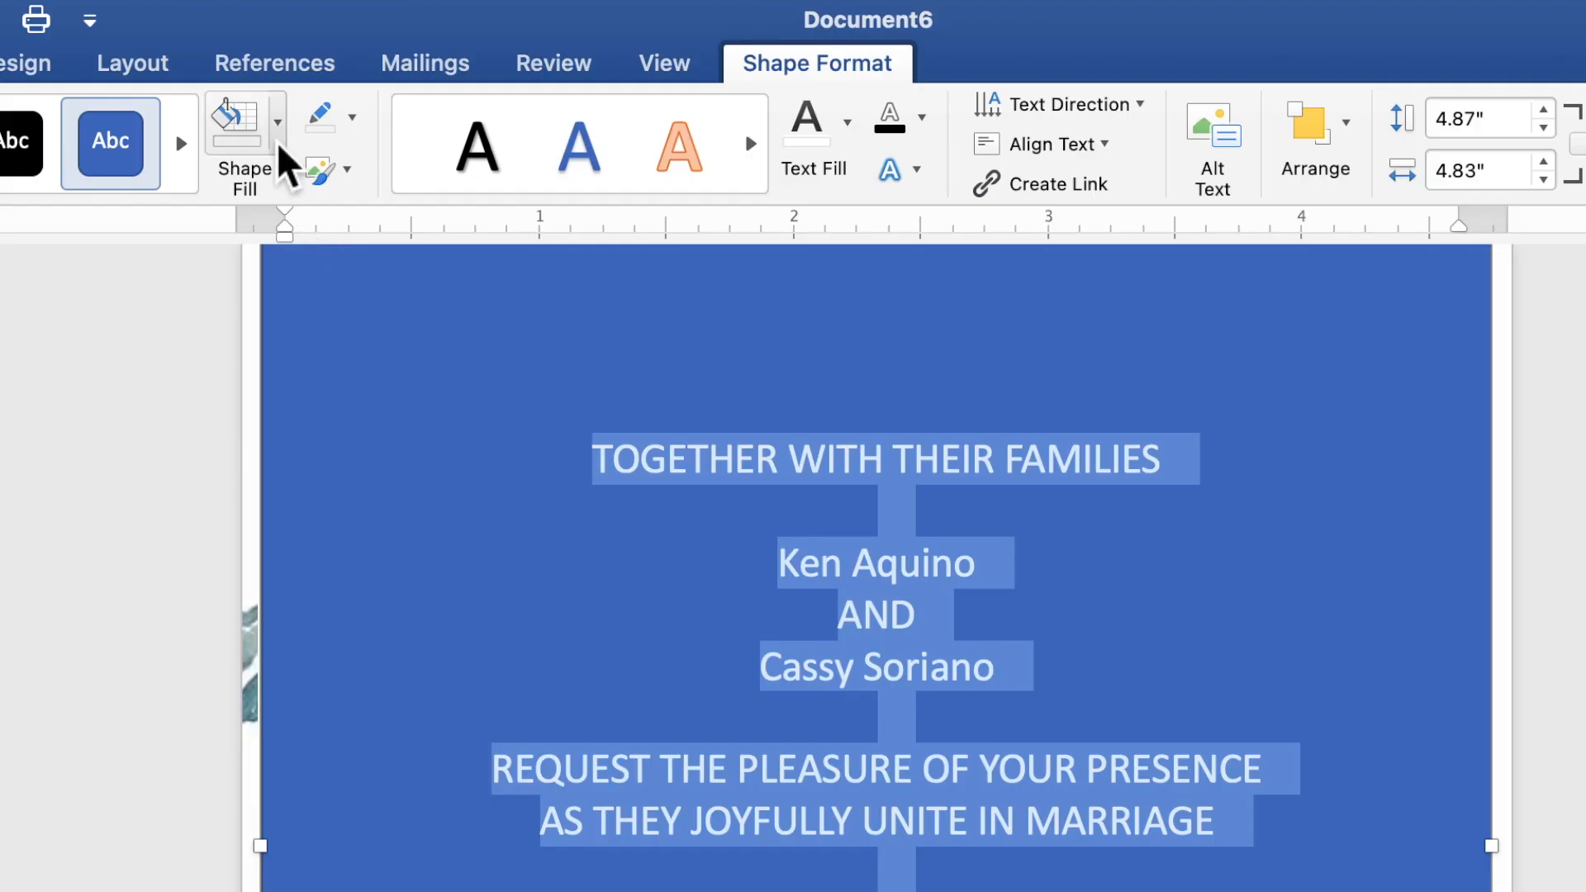
{"action": "left_click", "coordinate": [279, 148]}
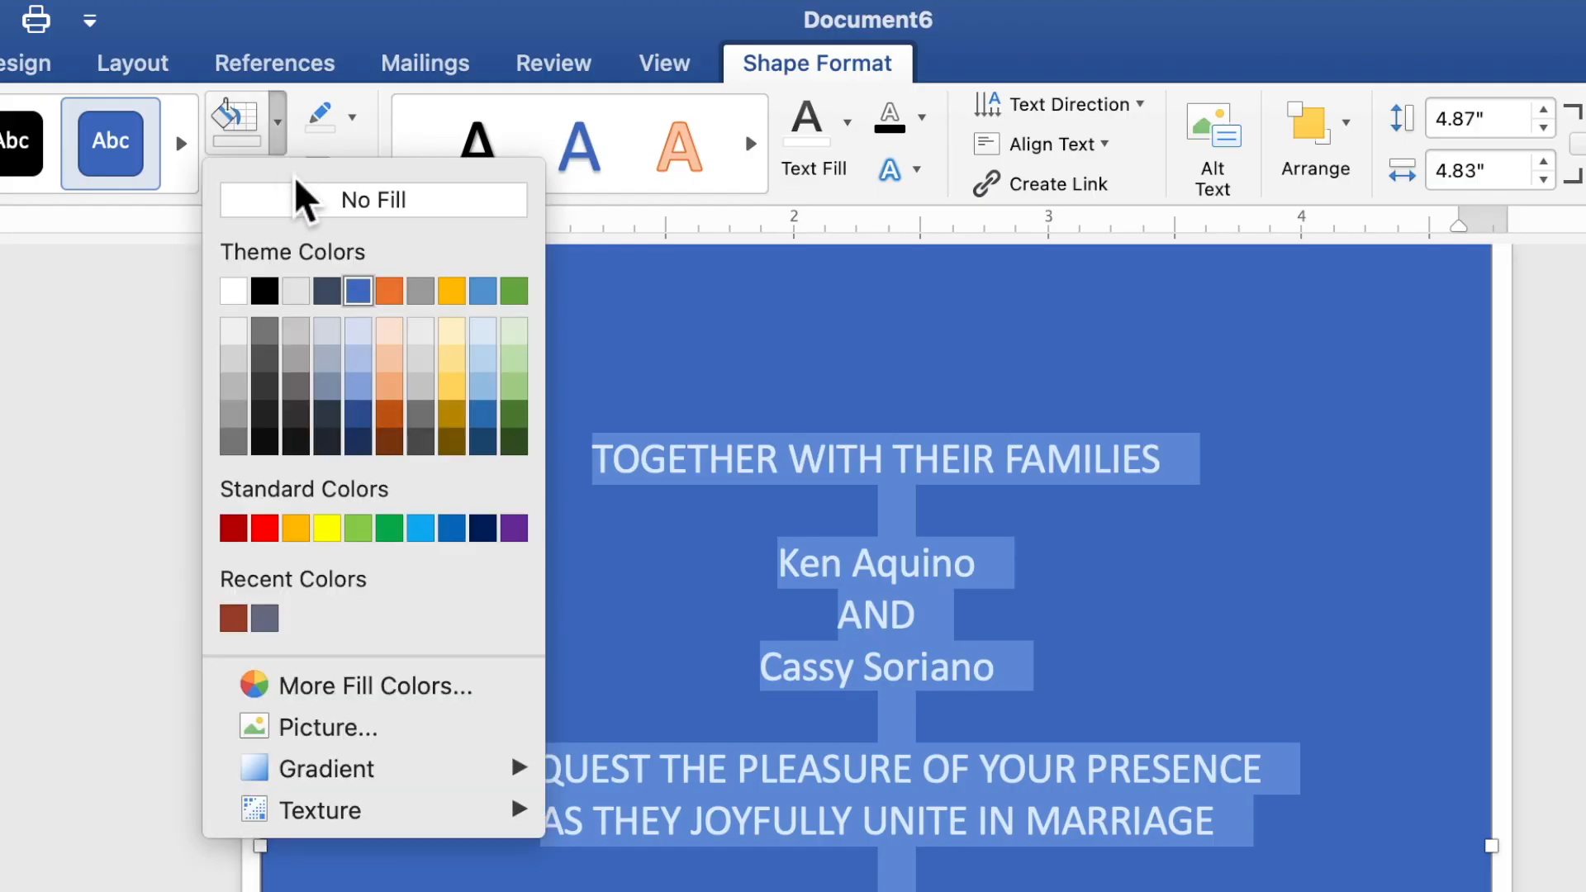
{"action": "left_click", "coordinate": [301, 207]}
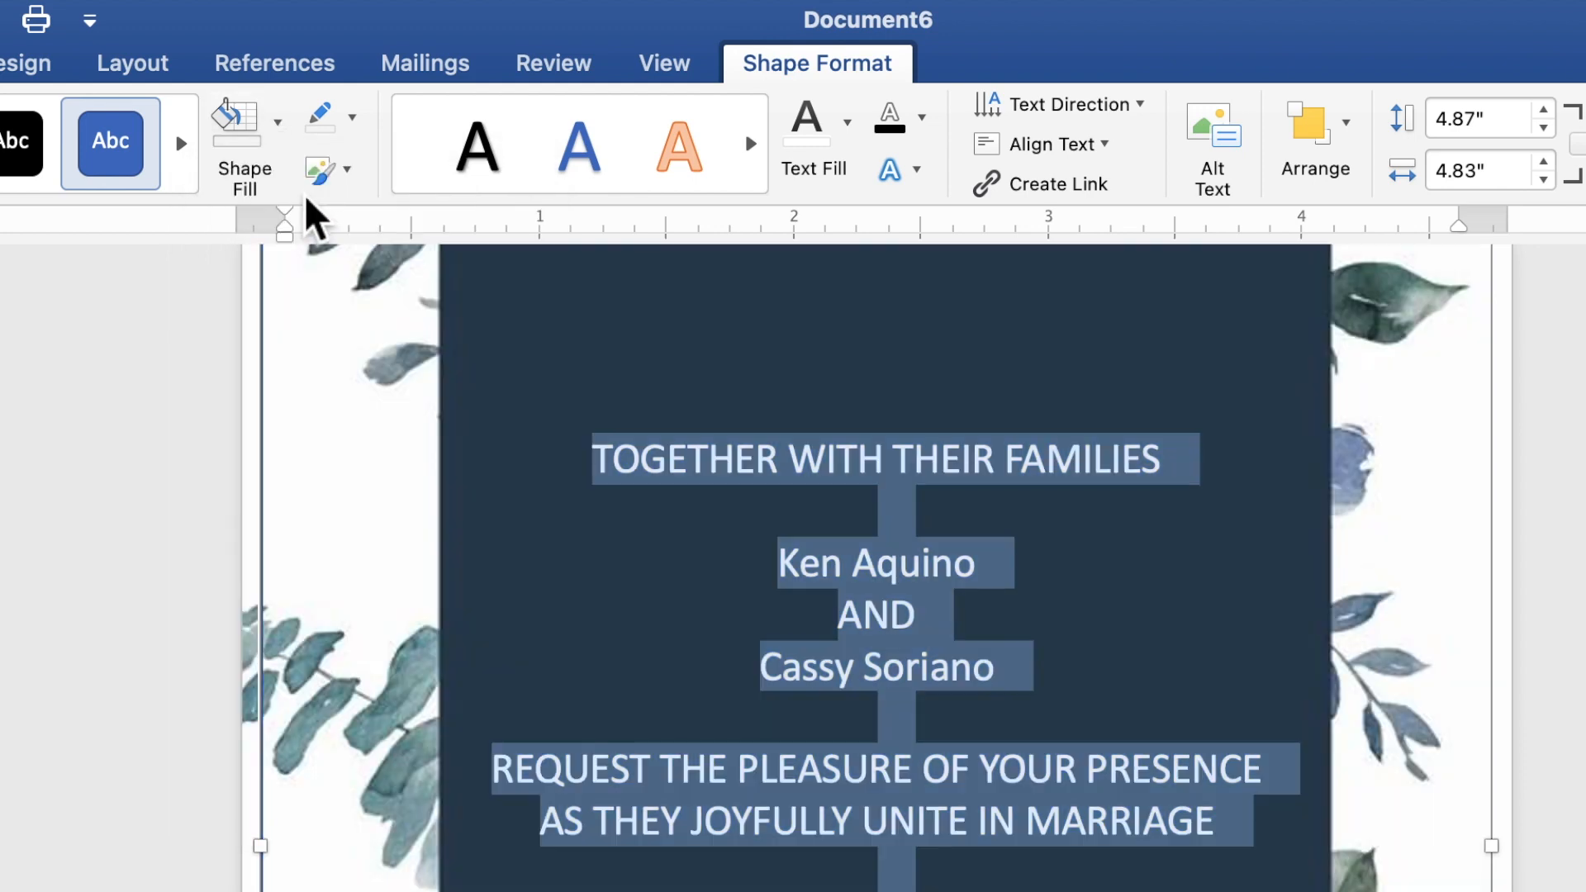
{"action": "left_click", "coordinate": [352, 118]}
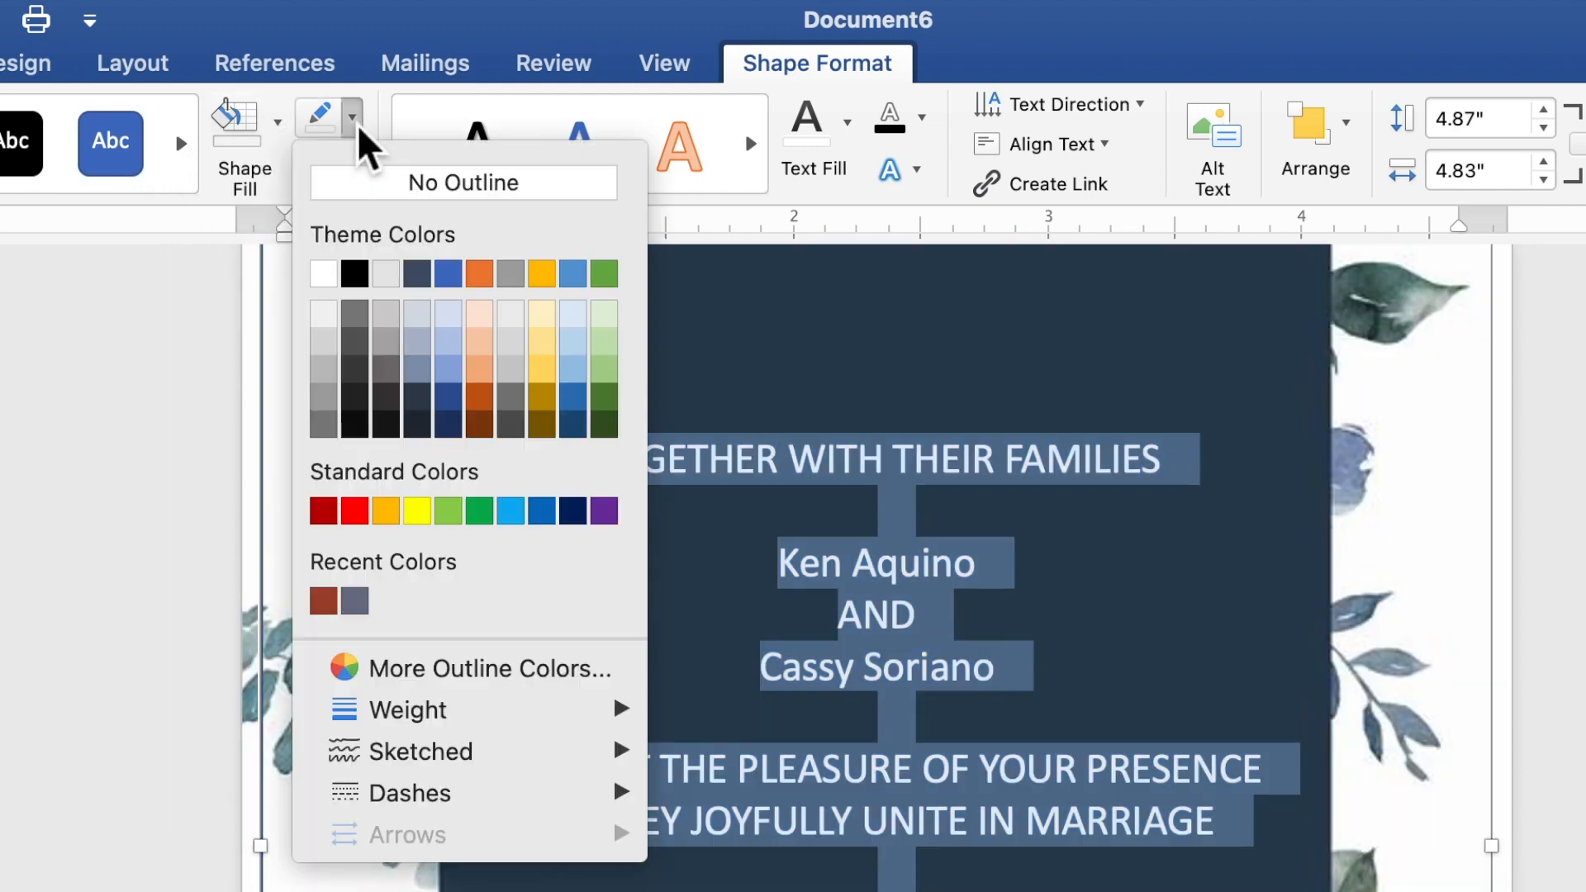
{"action": "left_click", "coordinate": [378, 198]}
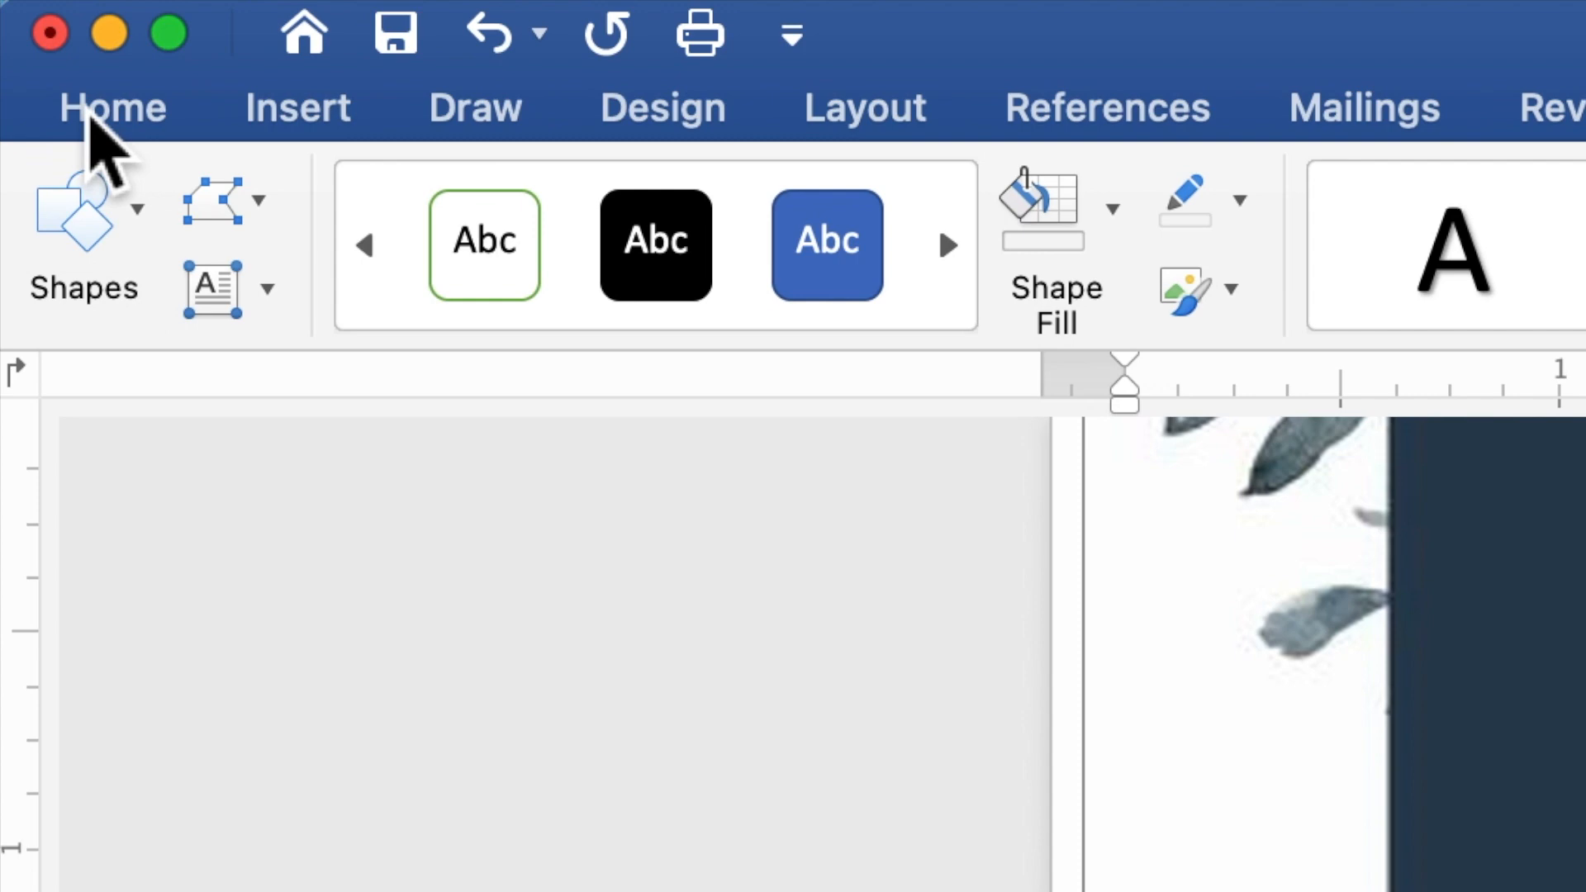
Step: Set all the invitation text to Times New Roman at size 10
{"action": "left_click", "coordinate": [106, 122]}
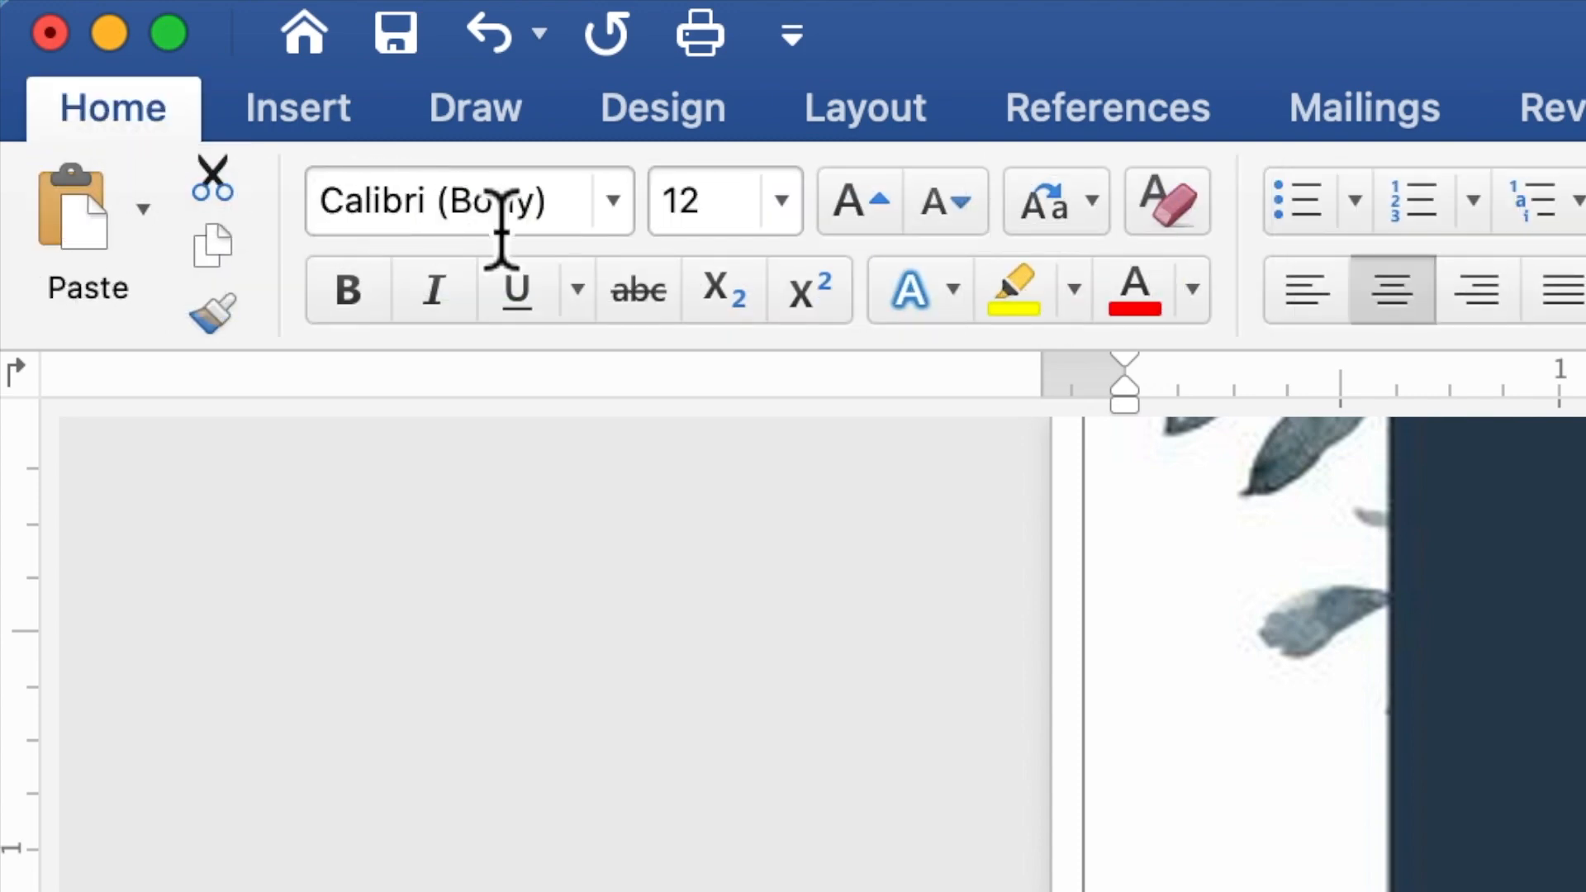
{"action": "left_click", "coordinate": [624, 214]}
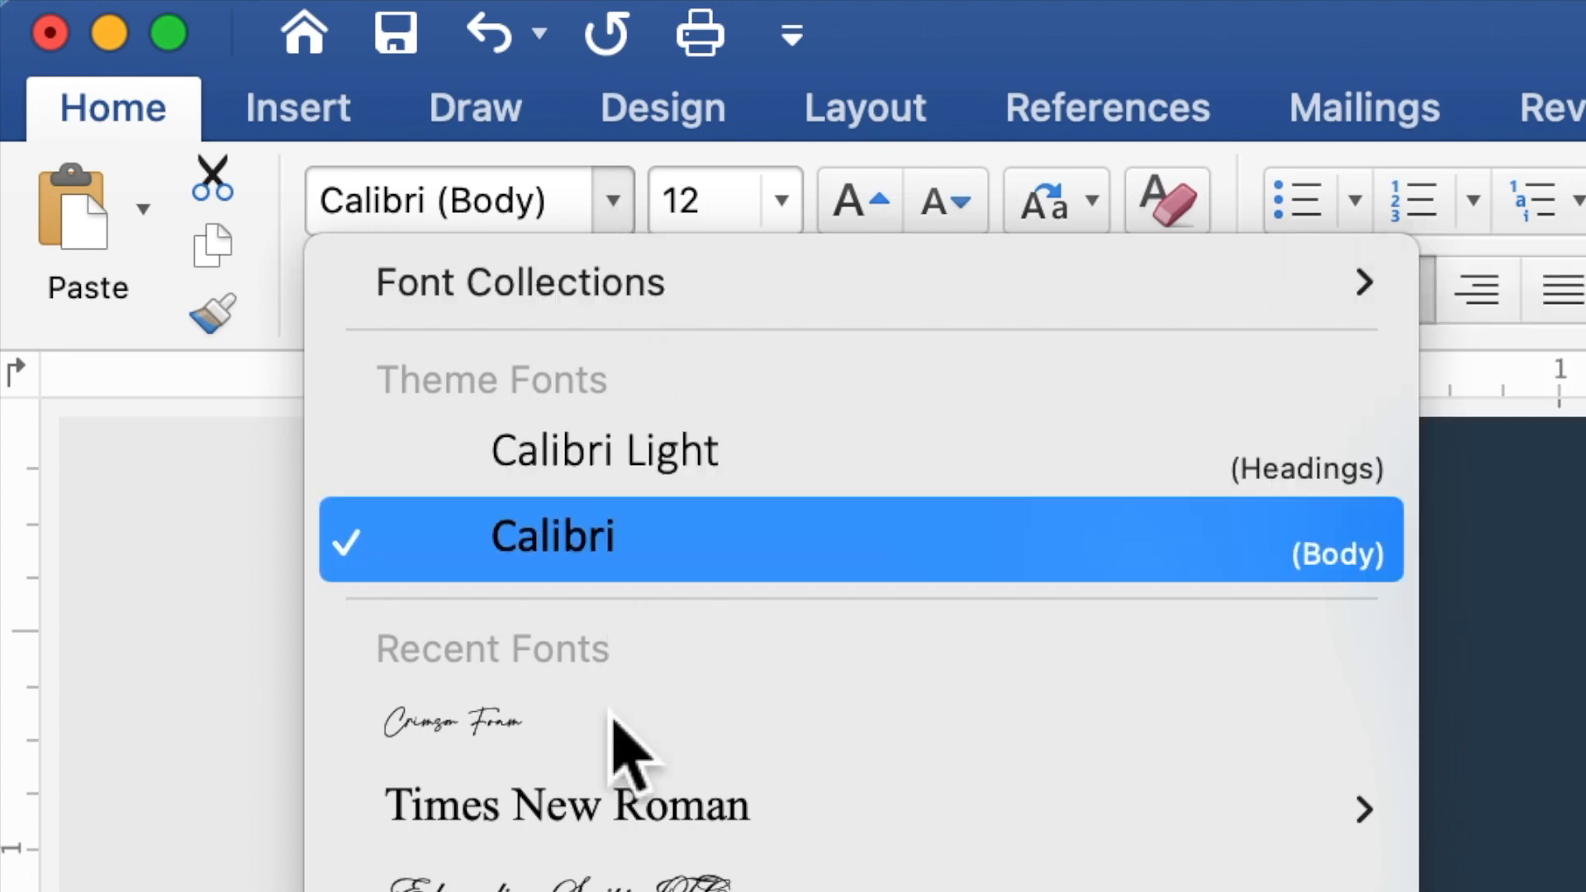
{"action": "mouse_move", "coordinate": [613, 813]}
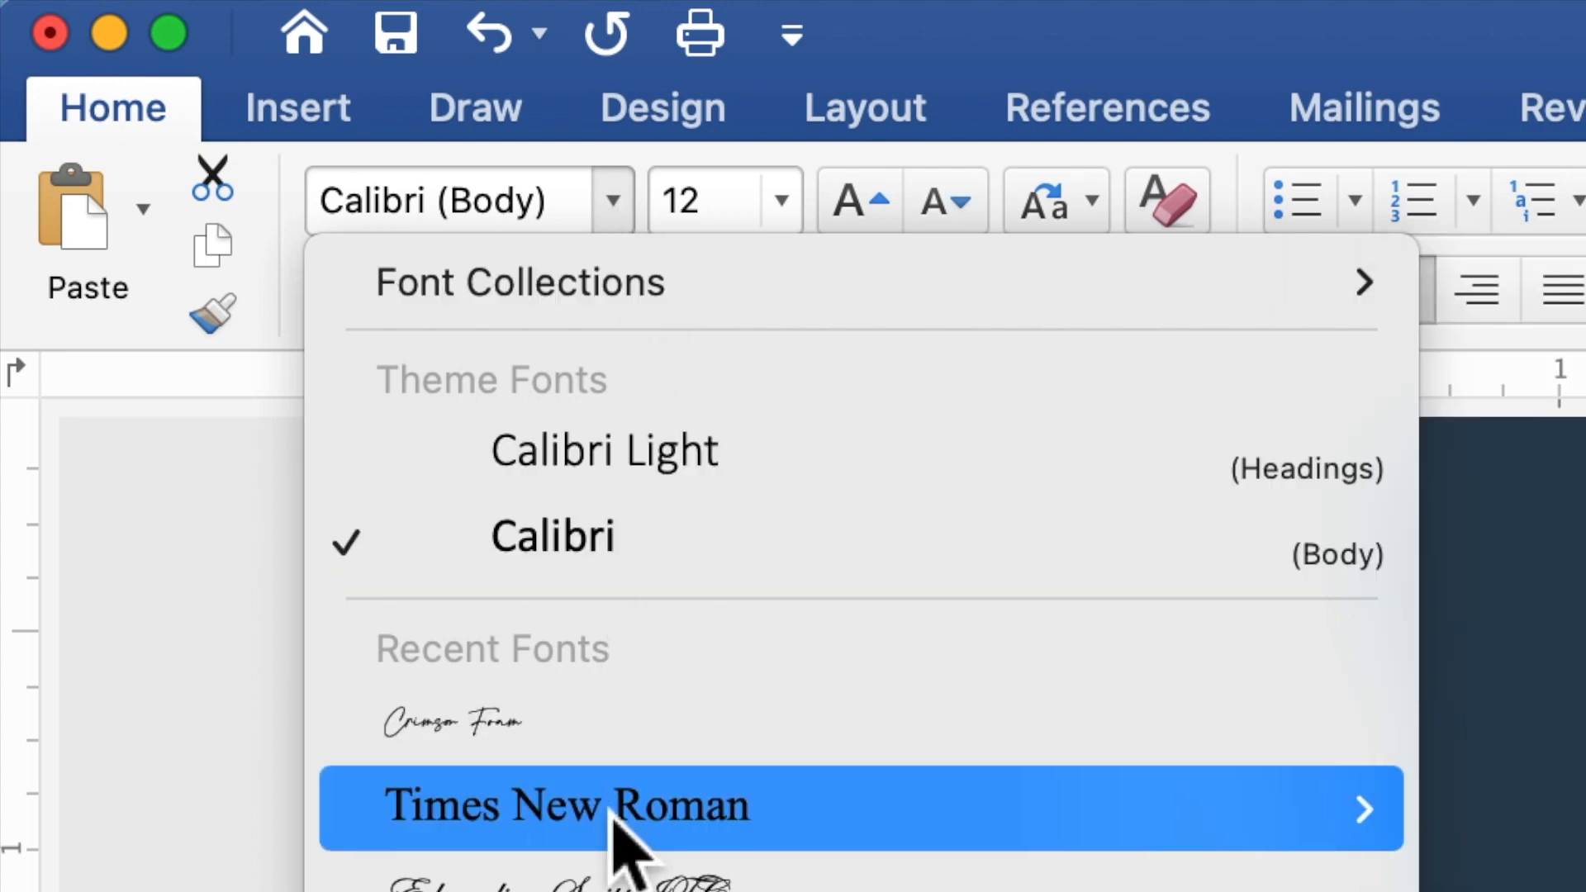
{"action": "left_click", "coordinate": [615, 813]}
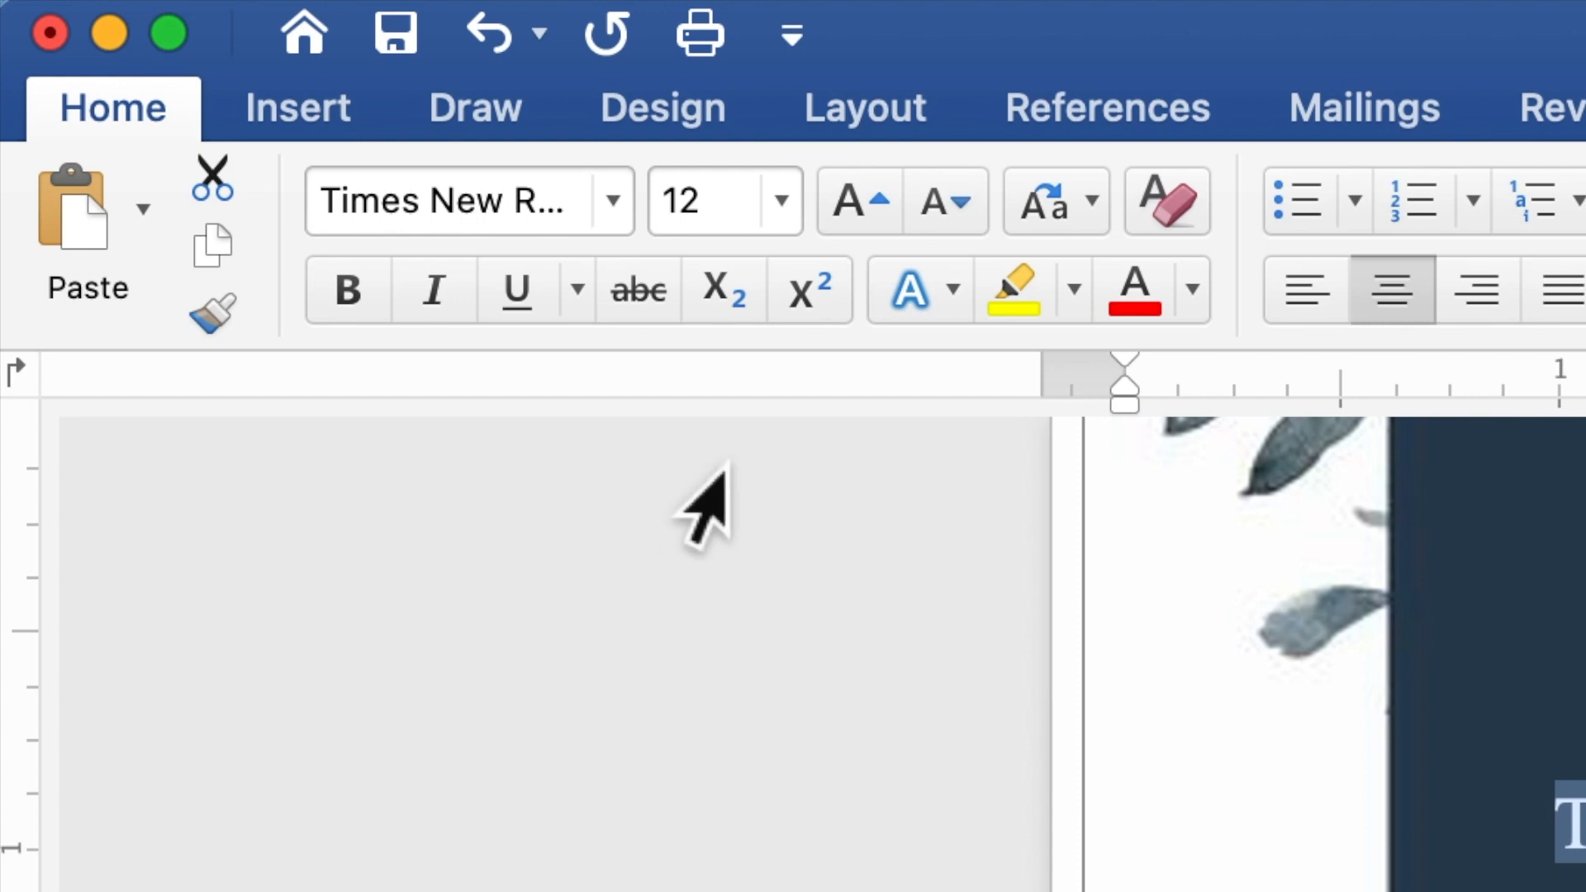
{"action": "left_click_drag", "start_coordinate": [734, 202], "coordinate": [671, 216]}
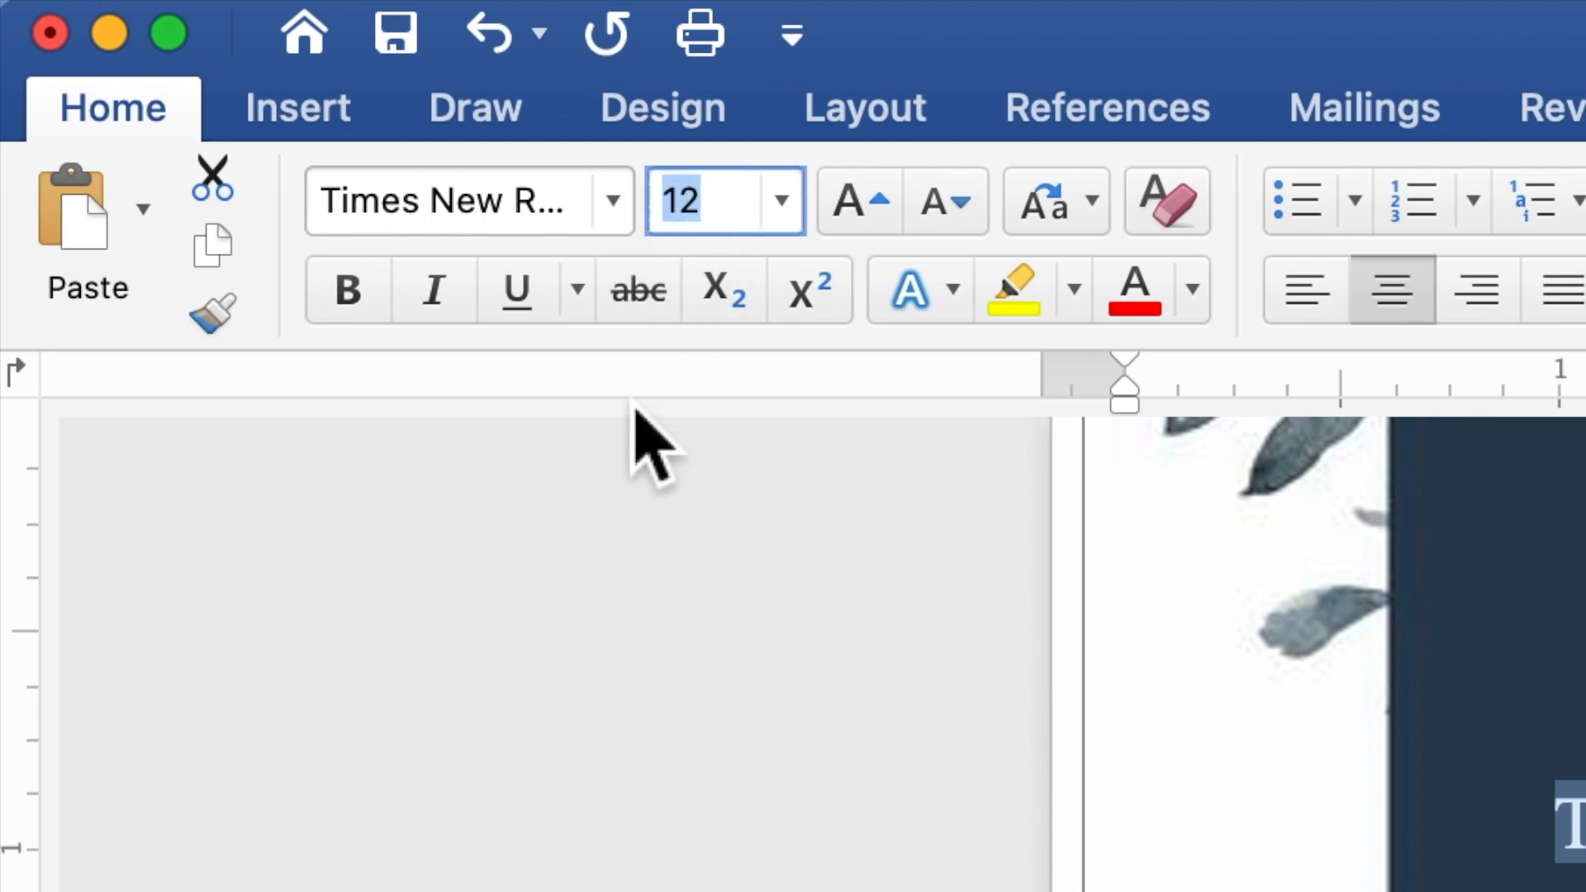
{"action": "type", "text": "10"}
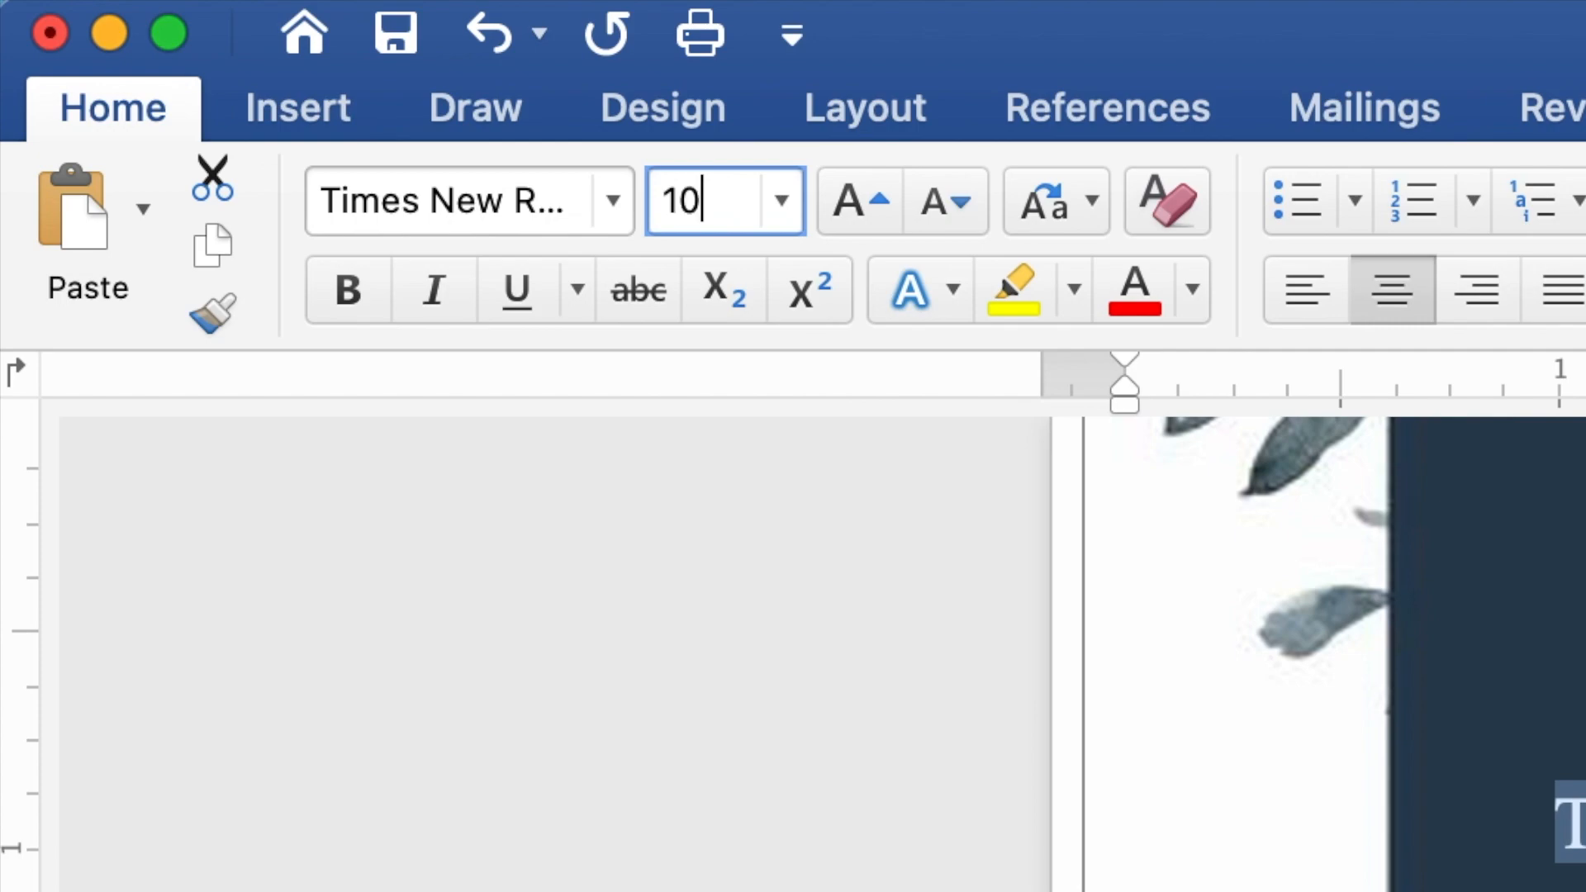
{"action": "key", "text": "Return"}
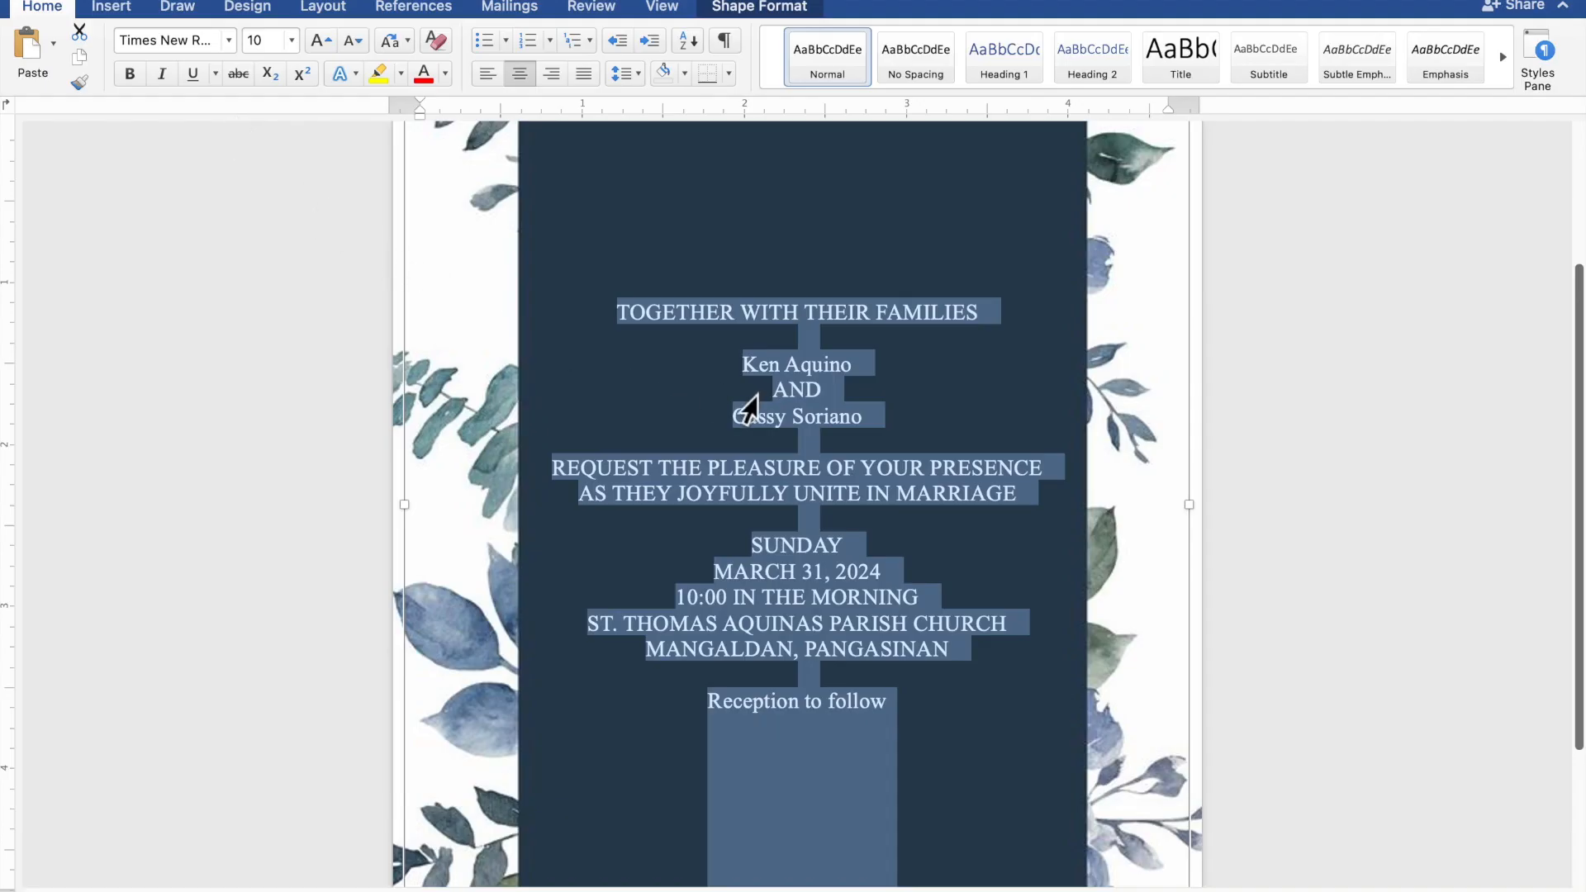
Step: Change both names and 'Reception to follow' to Crimson Foam at size 30
{"action": "left_click", "coordinate": [863, 371]}
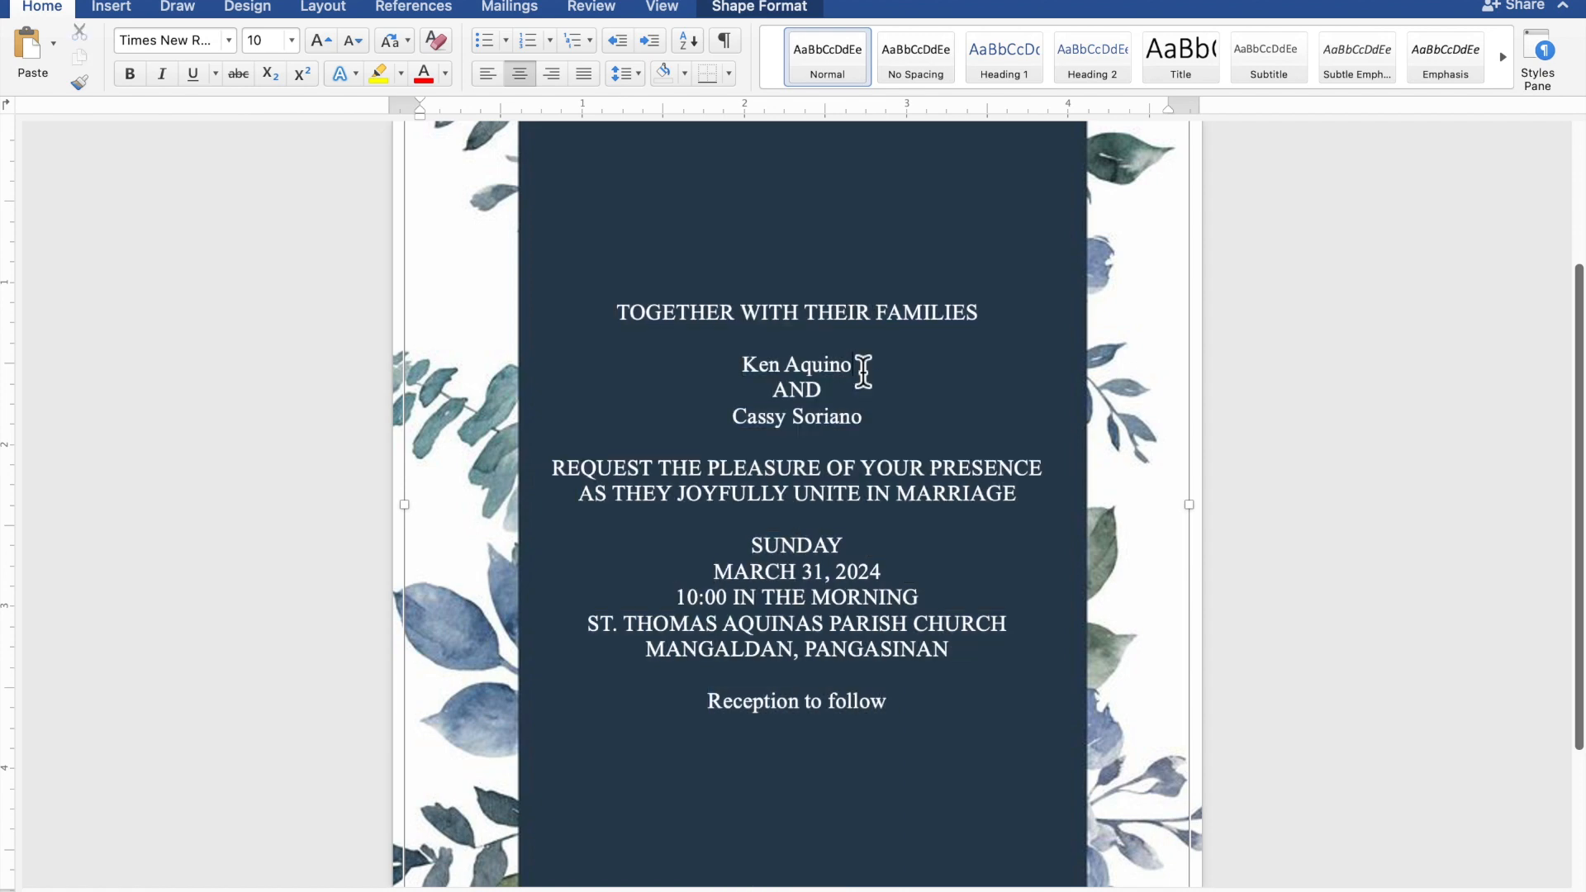
{"action": "left_click_drag", "start_coordinate": [848, 372], "coordinate": [747, 368]}
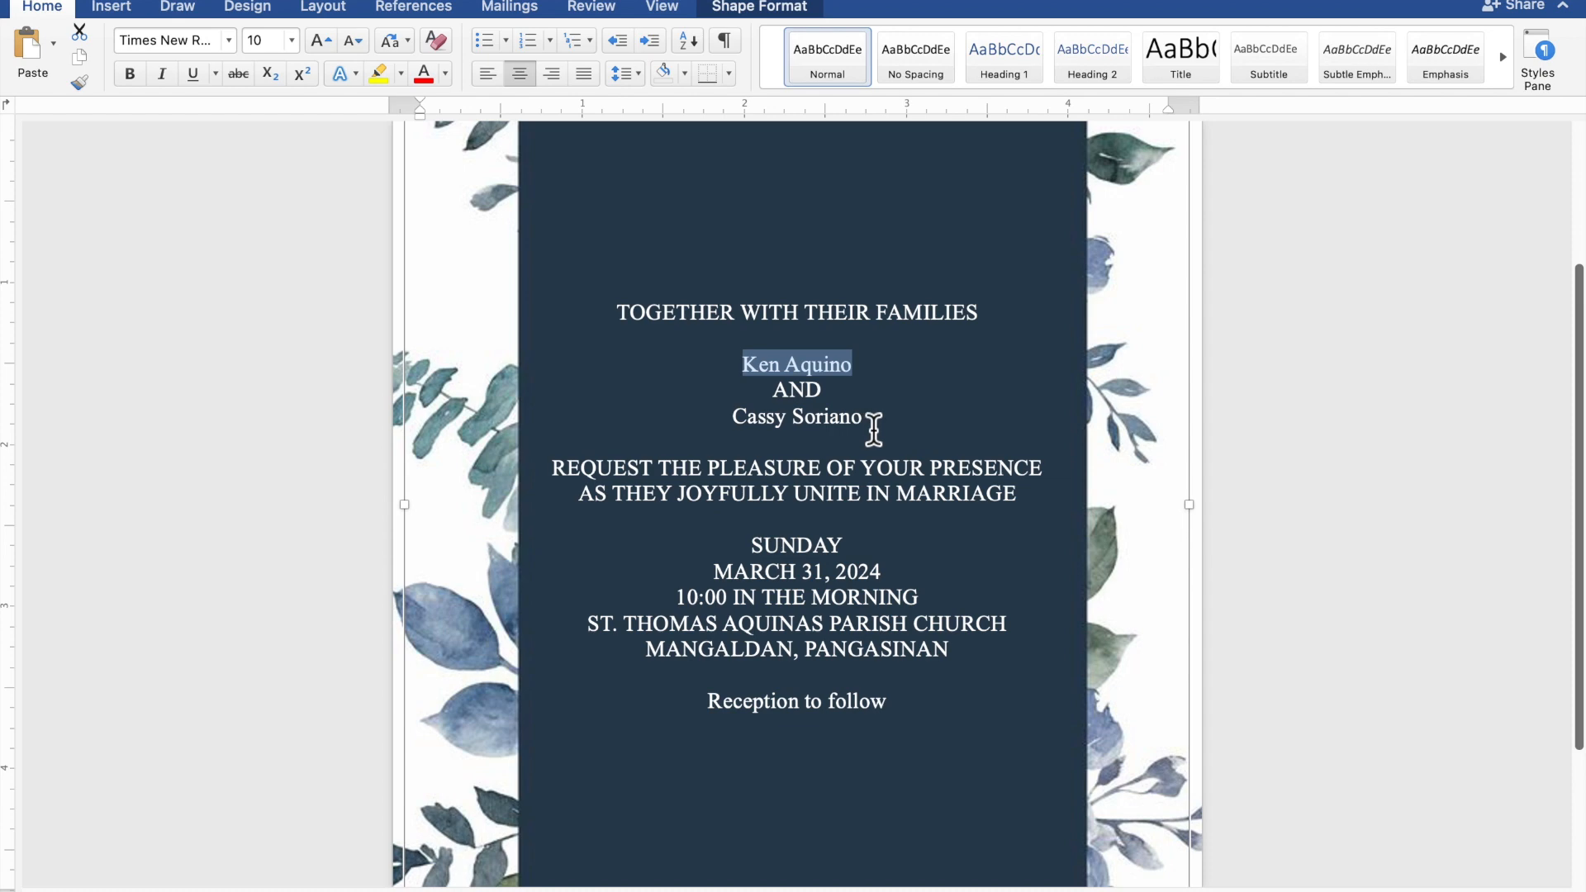
{"action": "left_click_drag", "start_coordinate": [872, 427], "coordinate": [740, 432]}
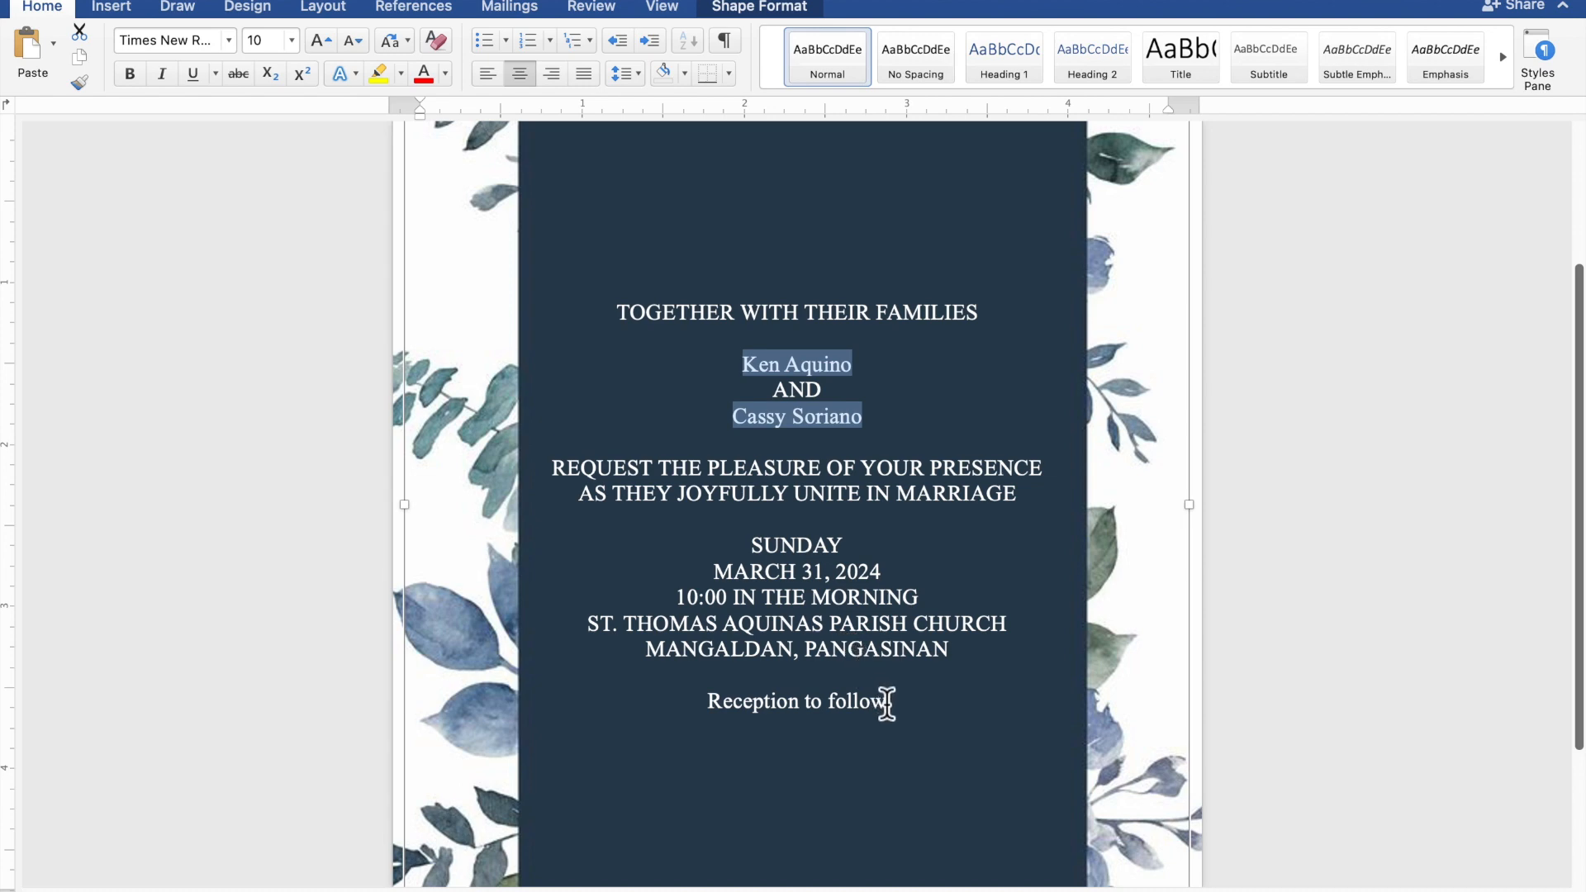
{"action": "left_click_drag", "start_coordinate": [892, 710], "coordinate": [732, 710]}
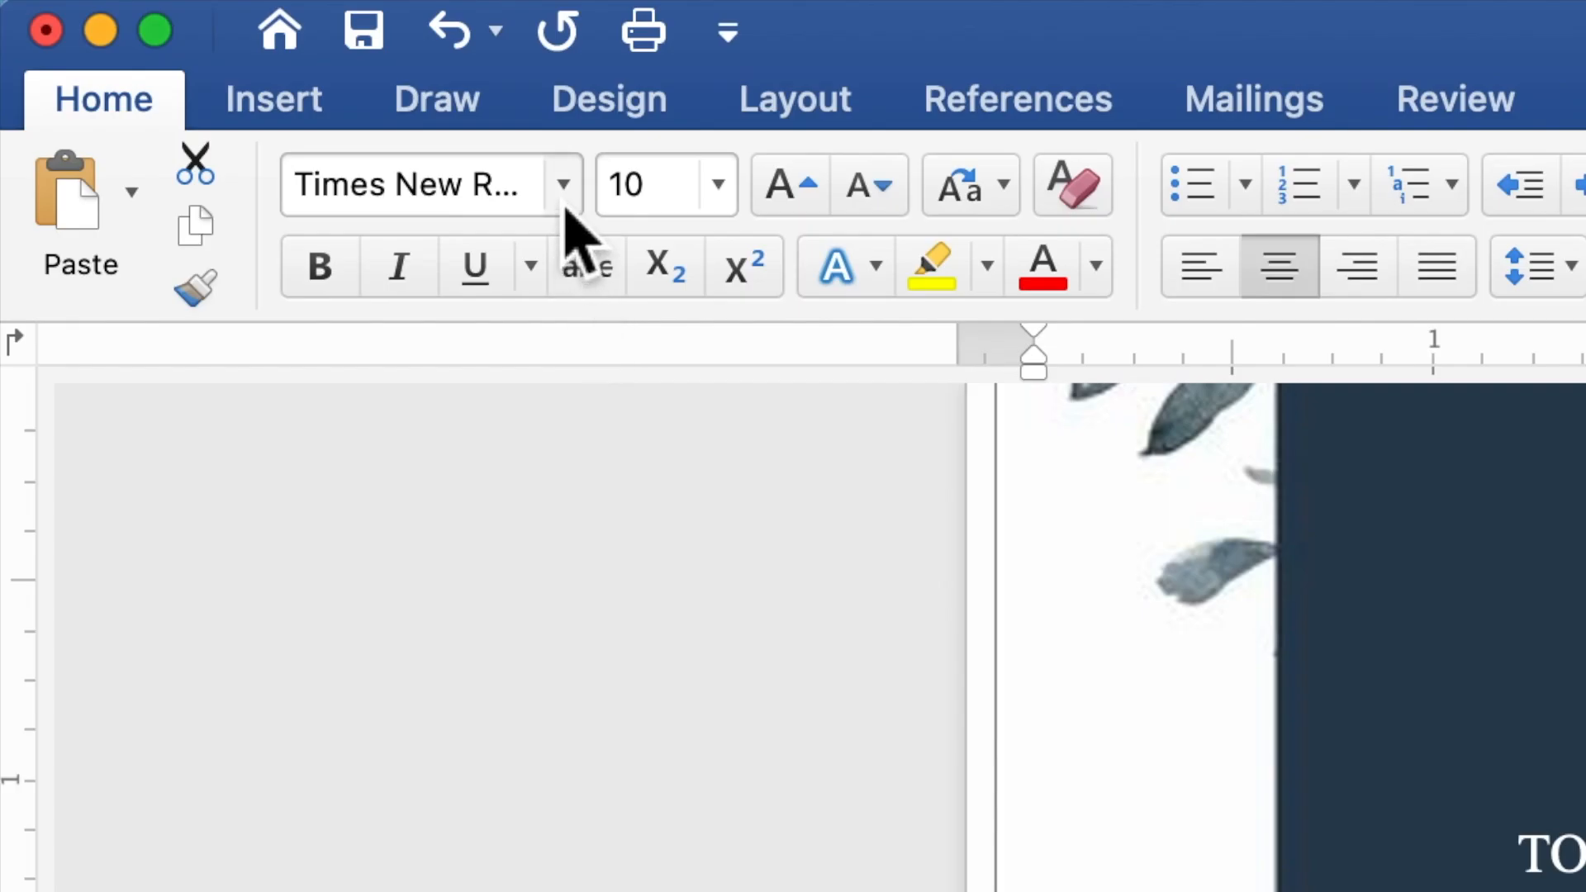
{"action": "left_click", "coordinate": [564, 208]}
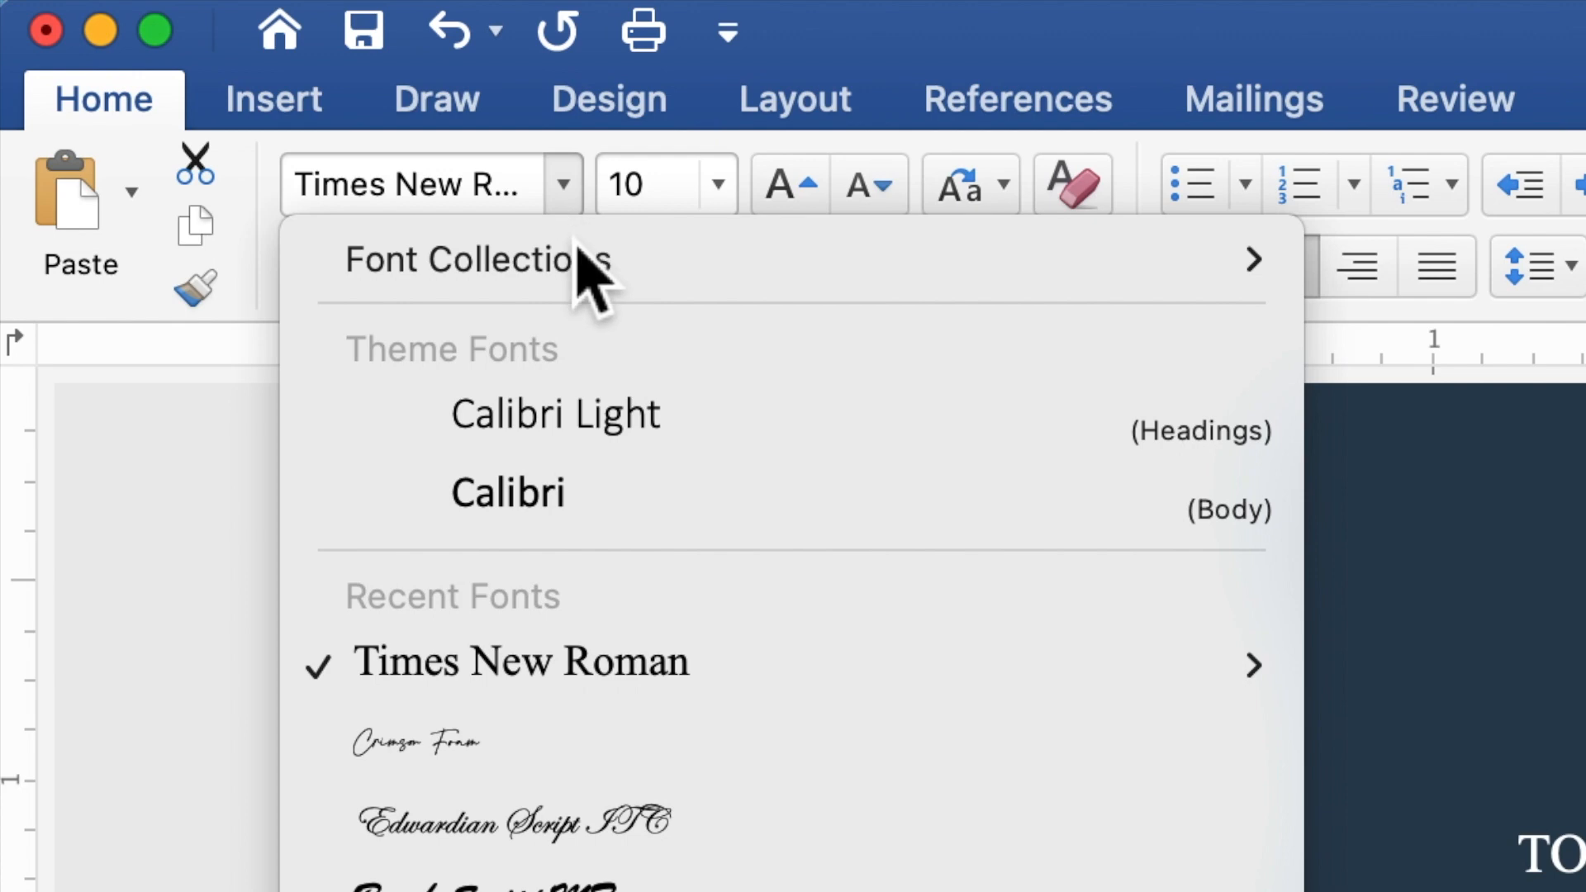
{"action": "left_click", "coordinate": [619, 748]}
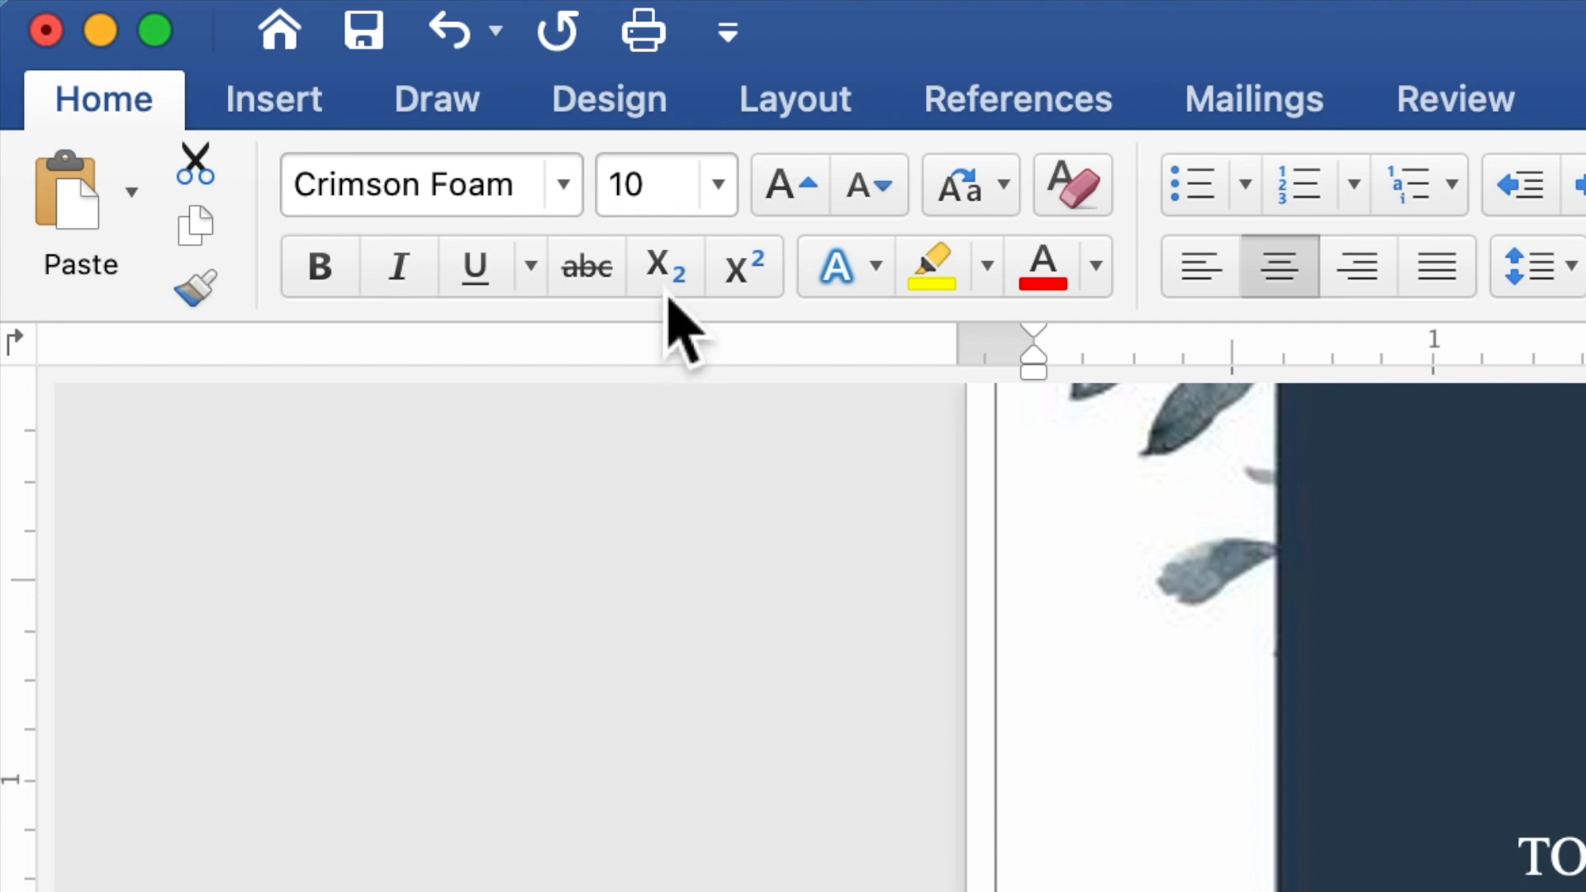
{"action": "left_click", "coordinate": [664, 202]}
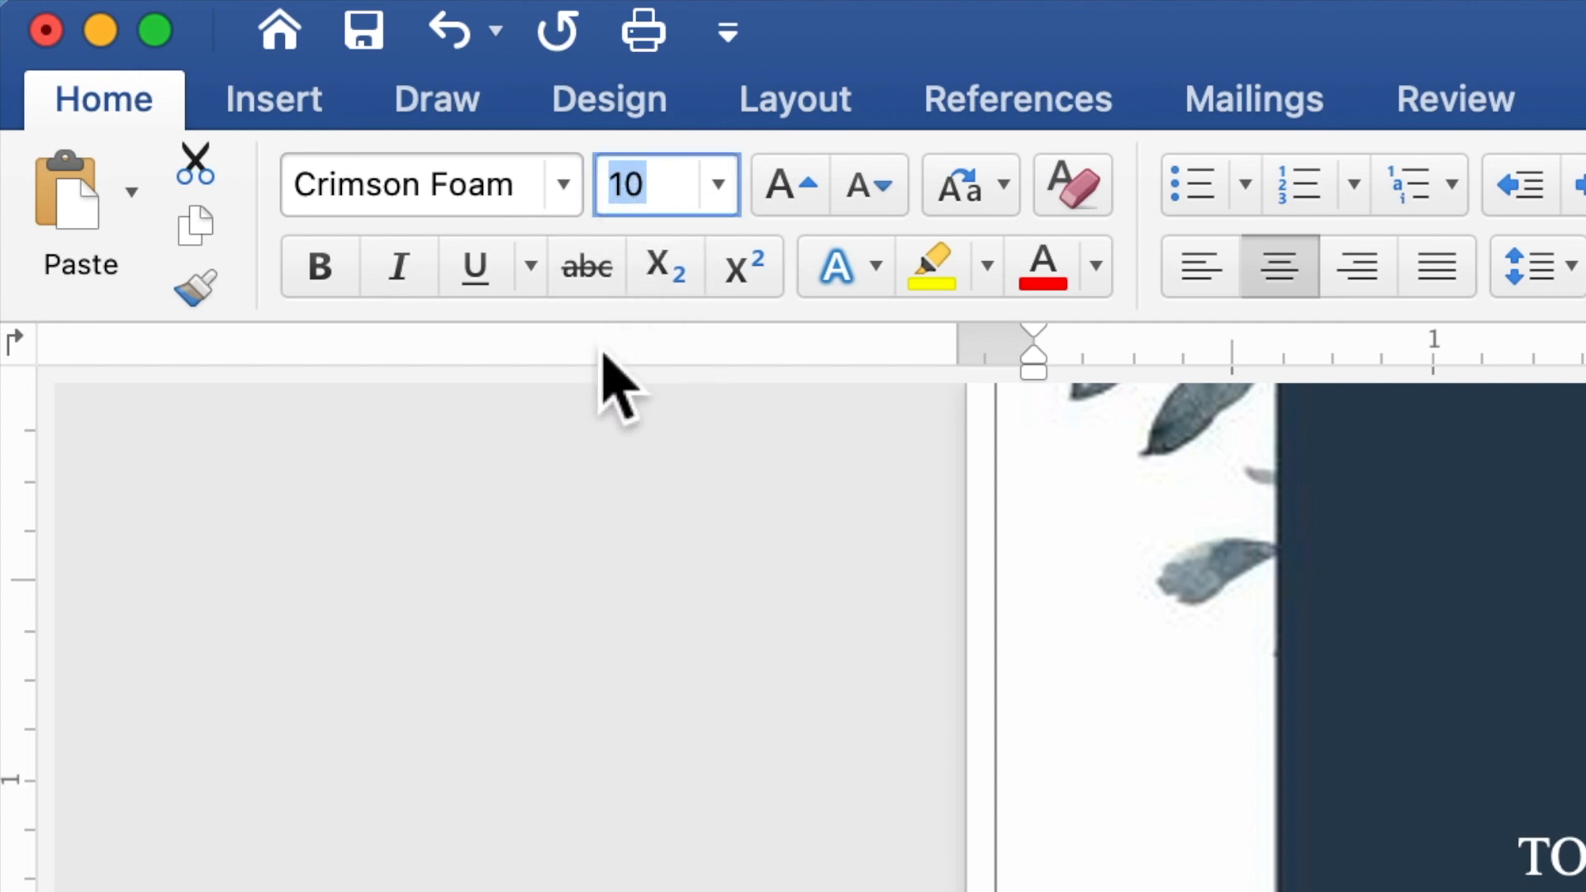
{"action": "type", "text": "30"}
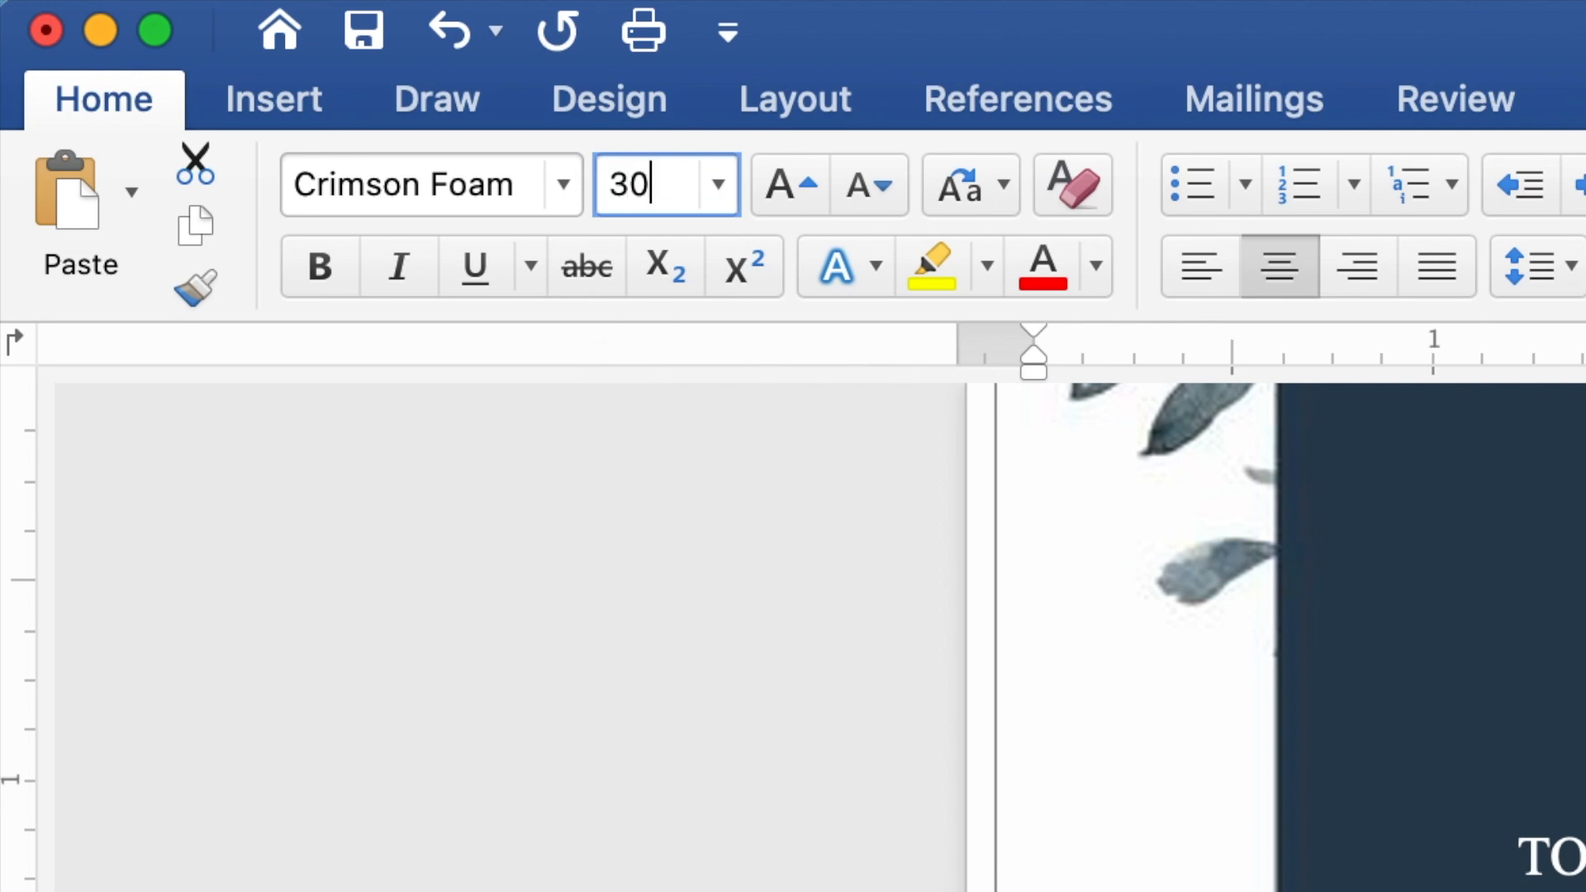
{"action": "key", "text": "Return"}
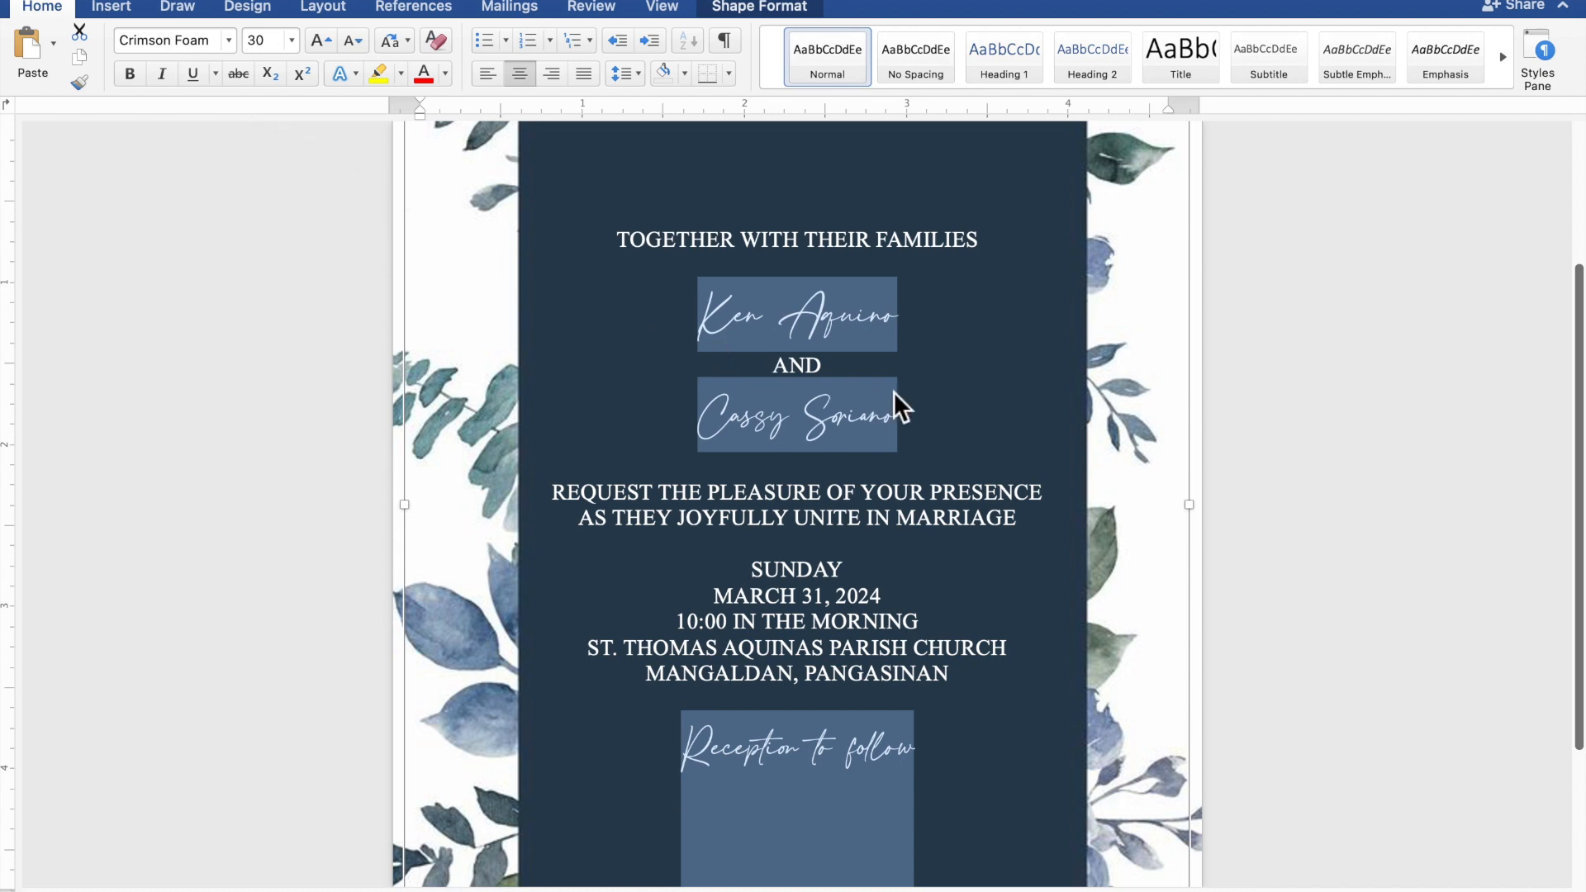
{"action": "left_click", "coordinate": [917, 393]}
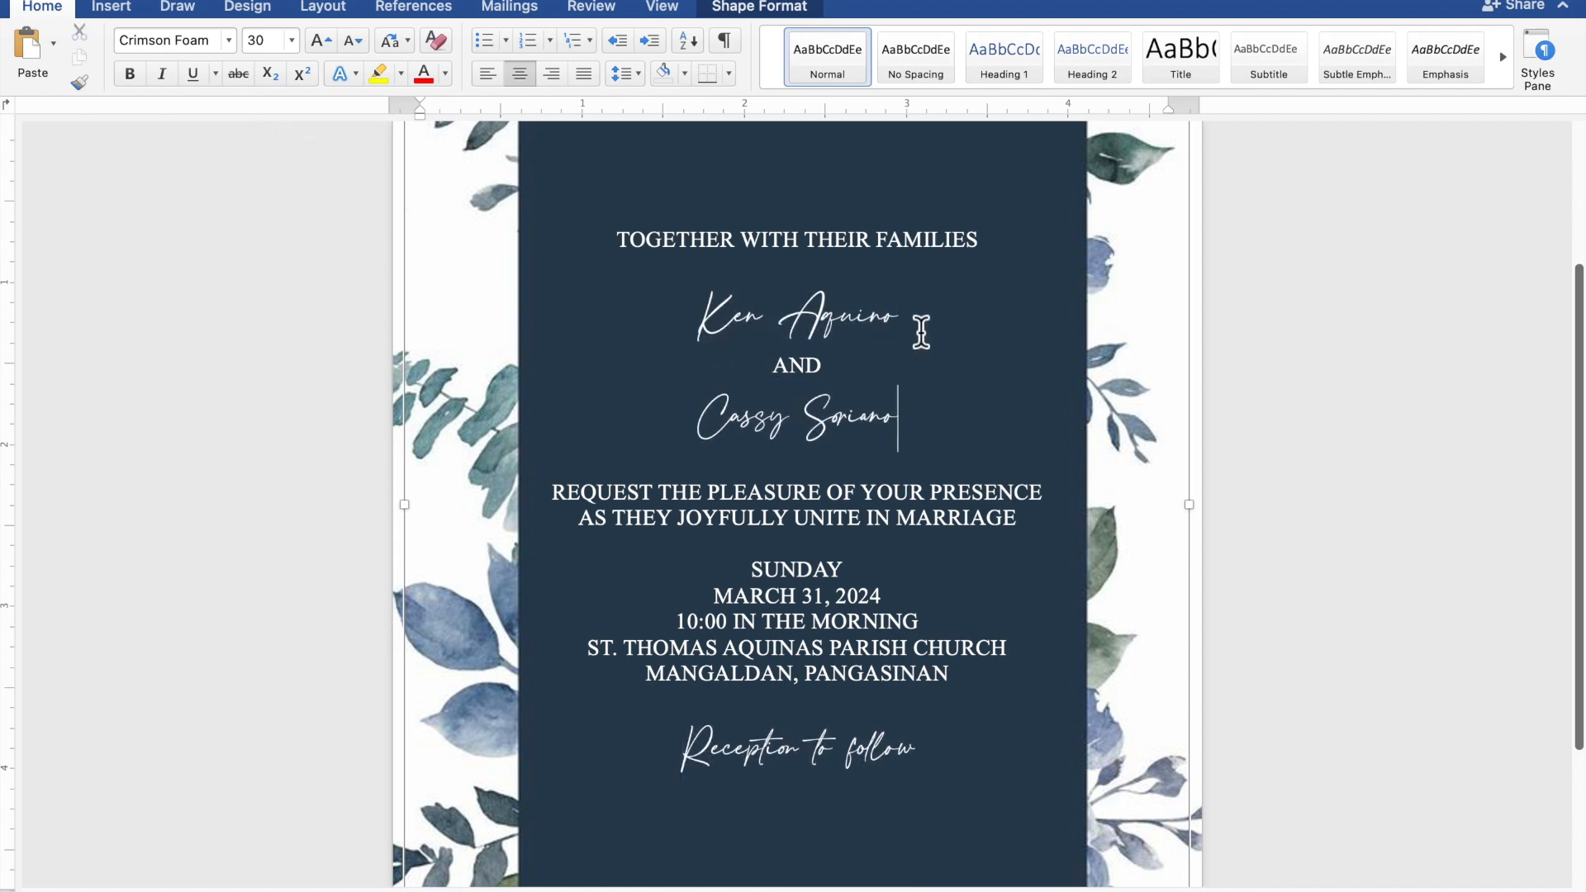
{"action": "left_click_drag", "start_coordinate": [920, 333], "coordinate": [718, 333]}
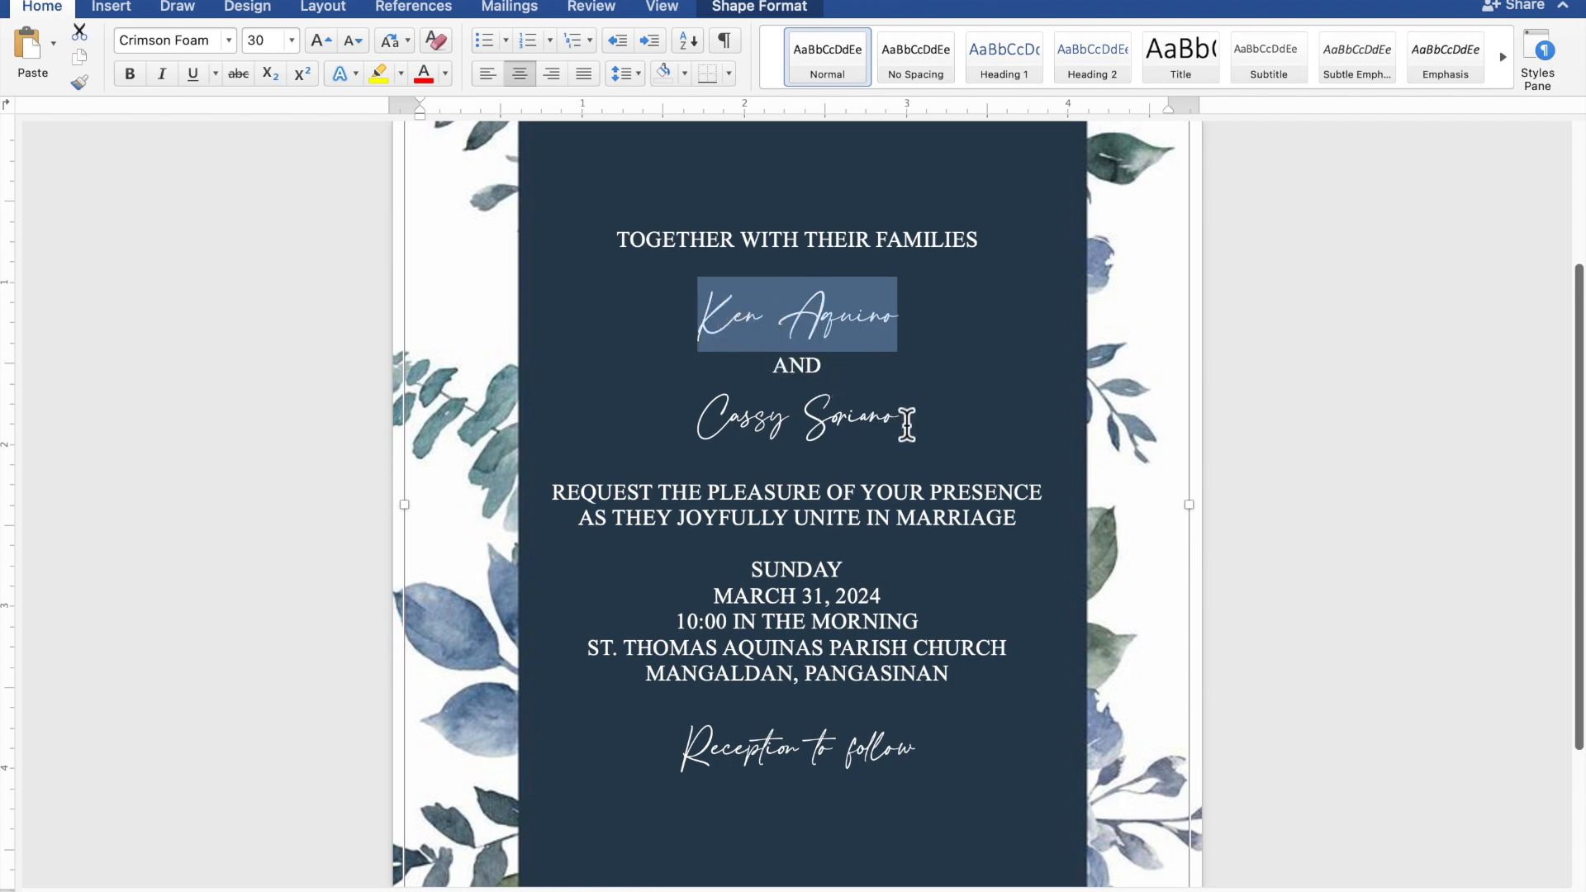
Step: Enlarge both couple's-name lines from font size 30 to 60
{"action": "left_click_drag", "start_coordinate": [906, 424], "coordinate": [757, 432]}
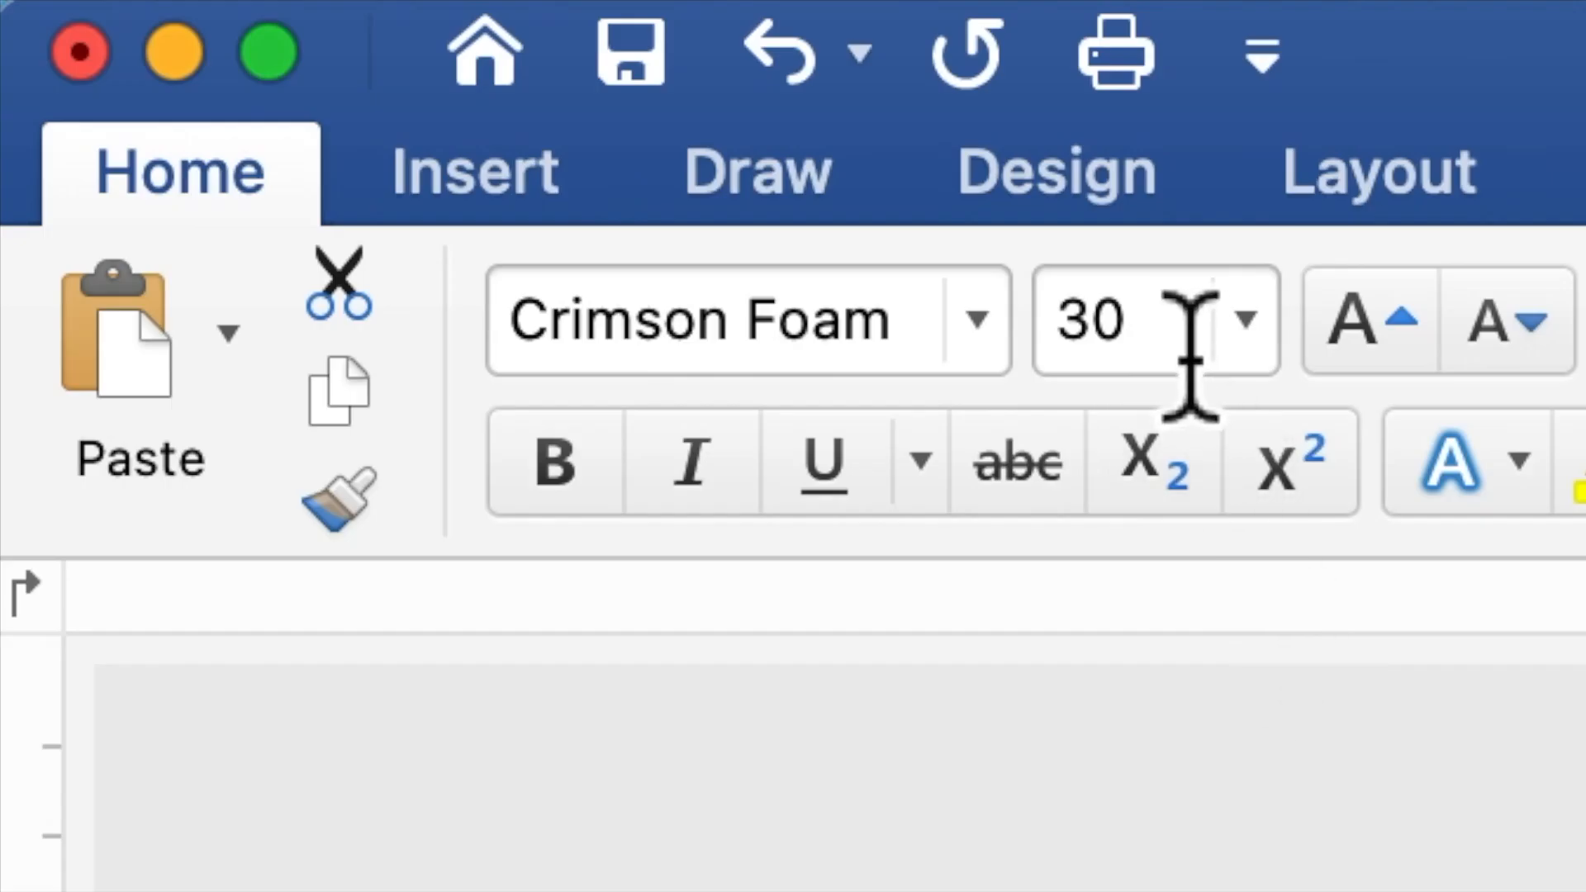
{"action": "left_click", "coordinate": [265, 49]}
{"action": "left_click_drag", "start_coordinate": [1121, 363], "coordinate": [1051, 343]}
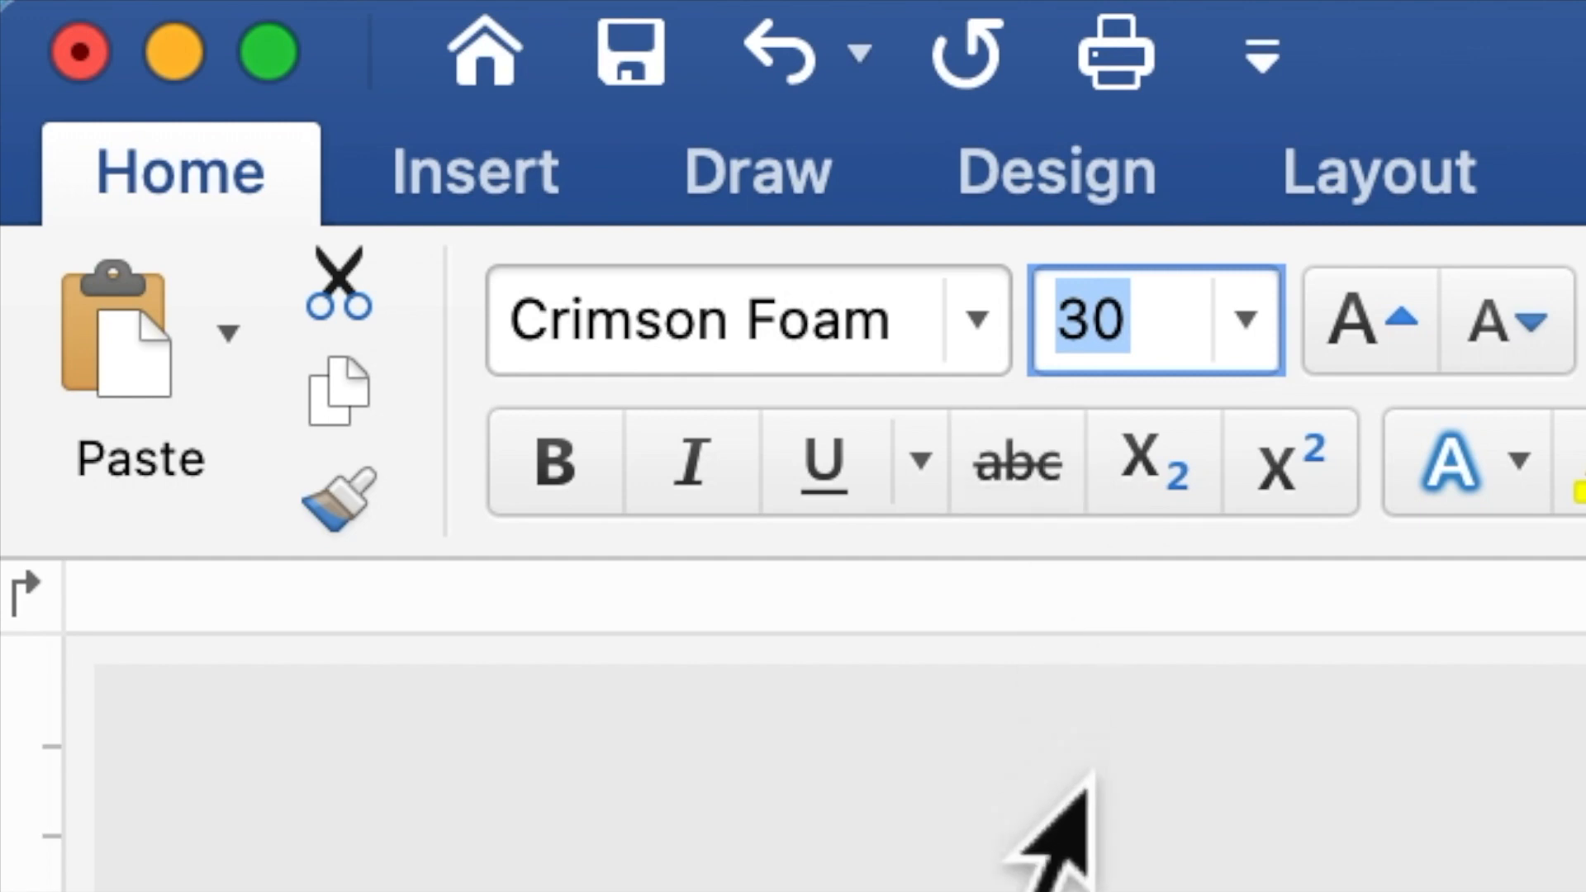
{"action": "type", "text": "60"}
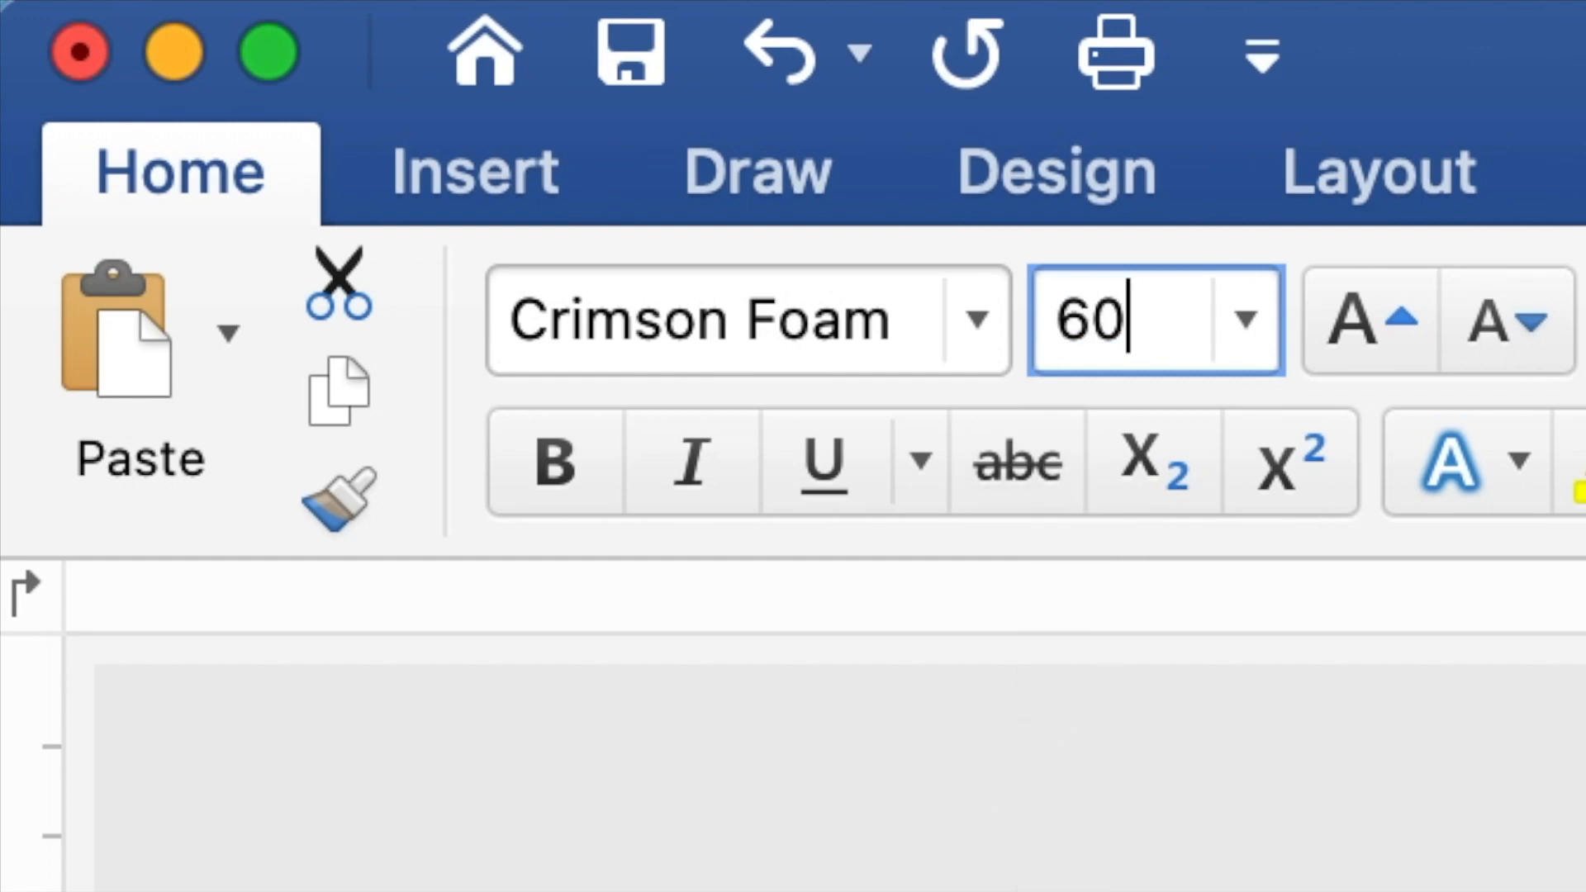
{"action": "key", "text": "Return"}
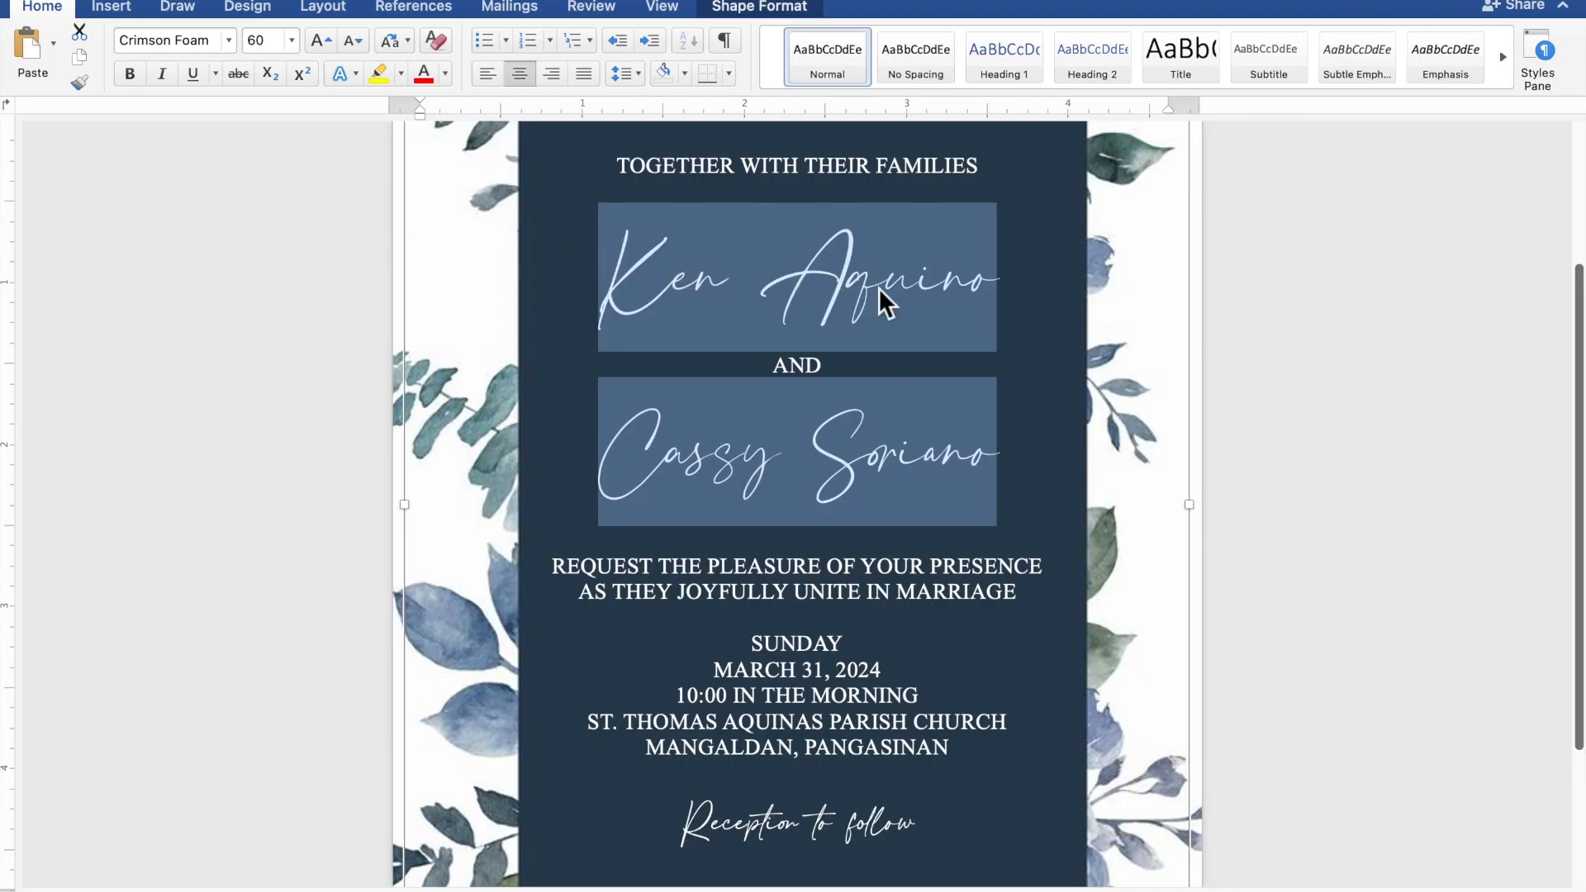
Step: Add blank lines after the opening line, before REQUEST and before Reception
{"action": "scroll", "coordinate": [878, 287], "scroll_direction": "down", "scroll_amount": 5}
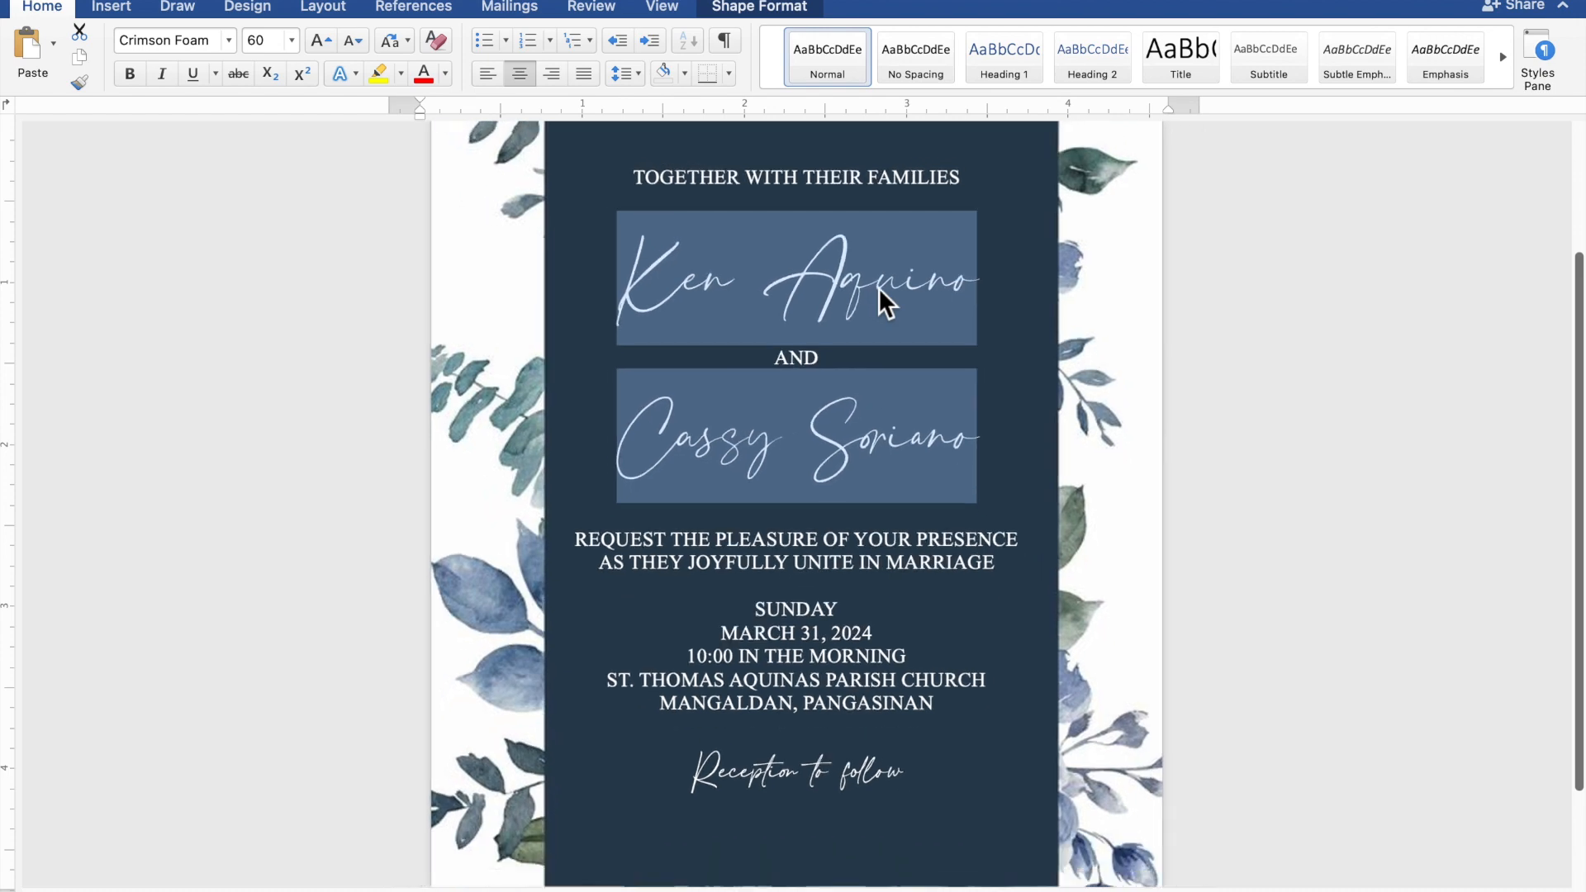
{"action": "scroll", "coordinate": [879, 287], "scroll_direction": "down", "scroll_amount": 5}
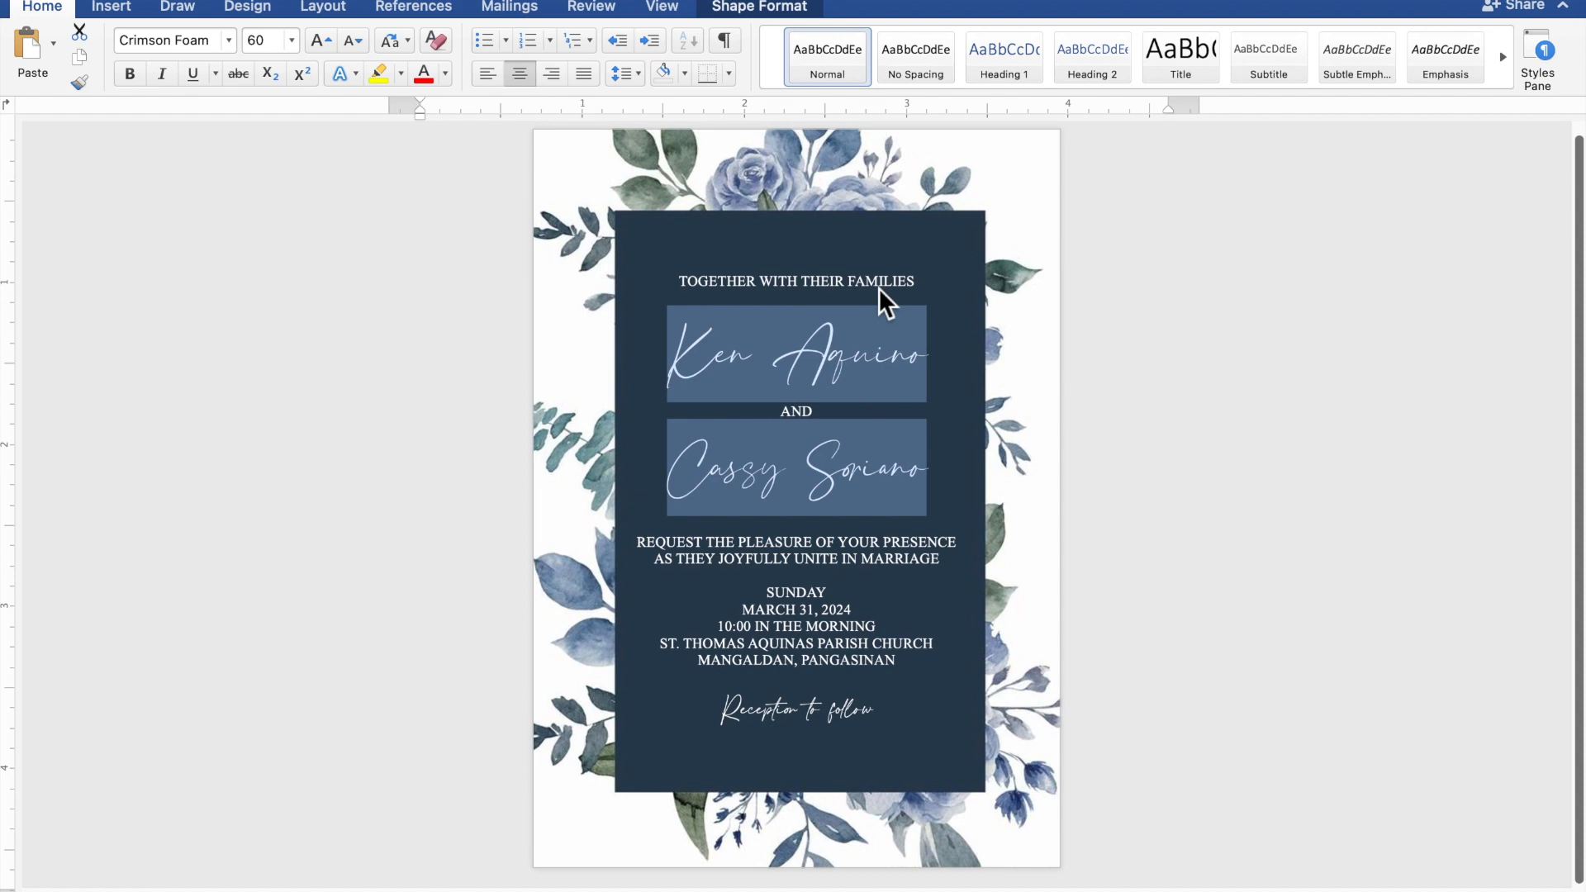
{"action": "left_click", "coordinate": [864, 301]}
{"action": "left_click", "coordinate": [859, 306]}
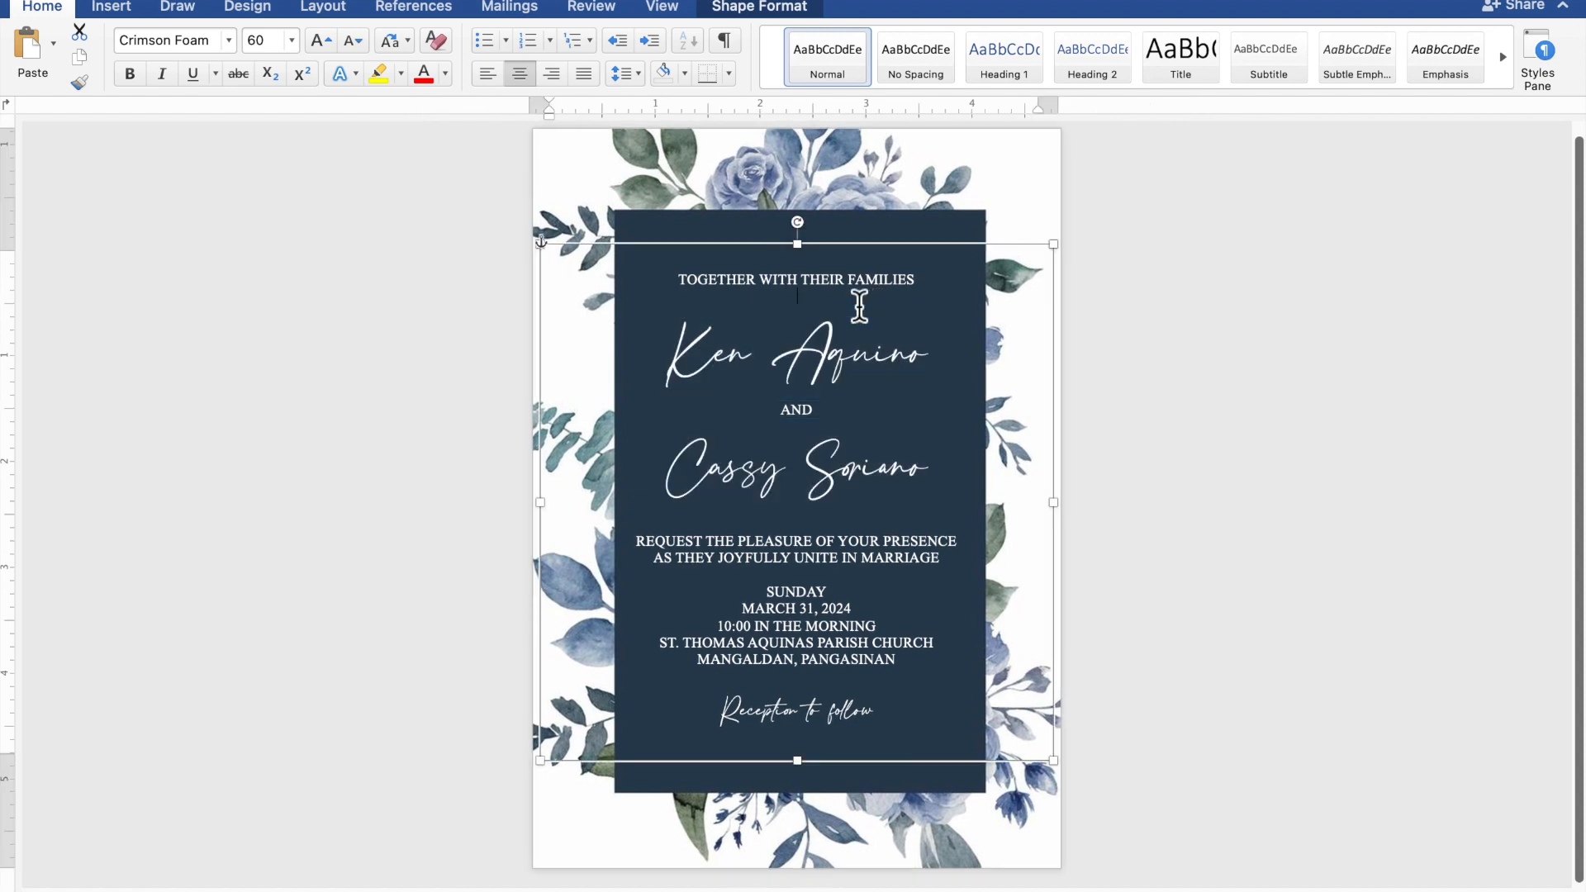
{"action": "key", "text": "Return"}
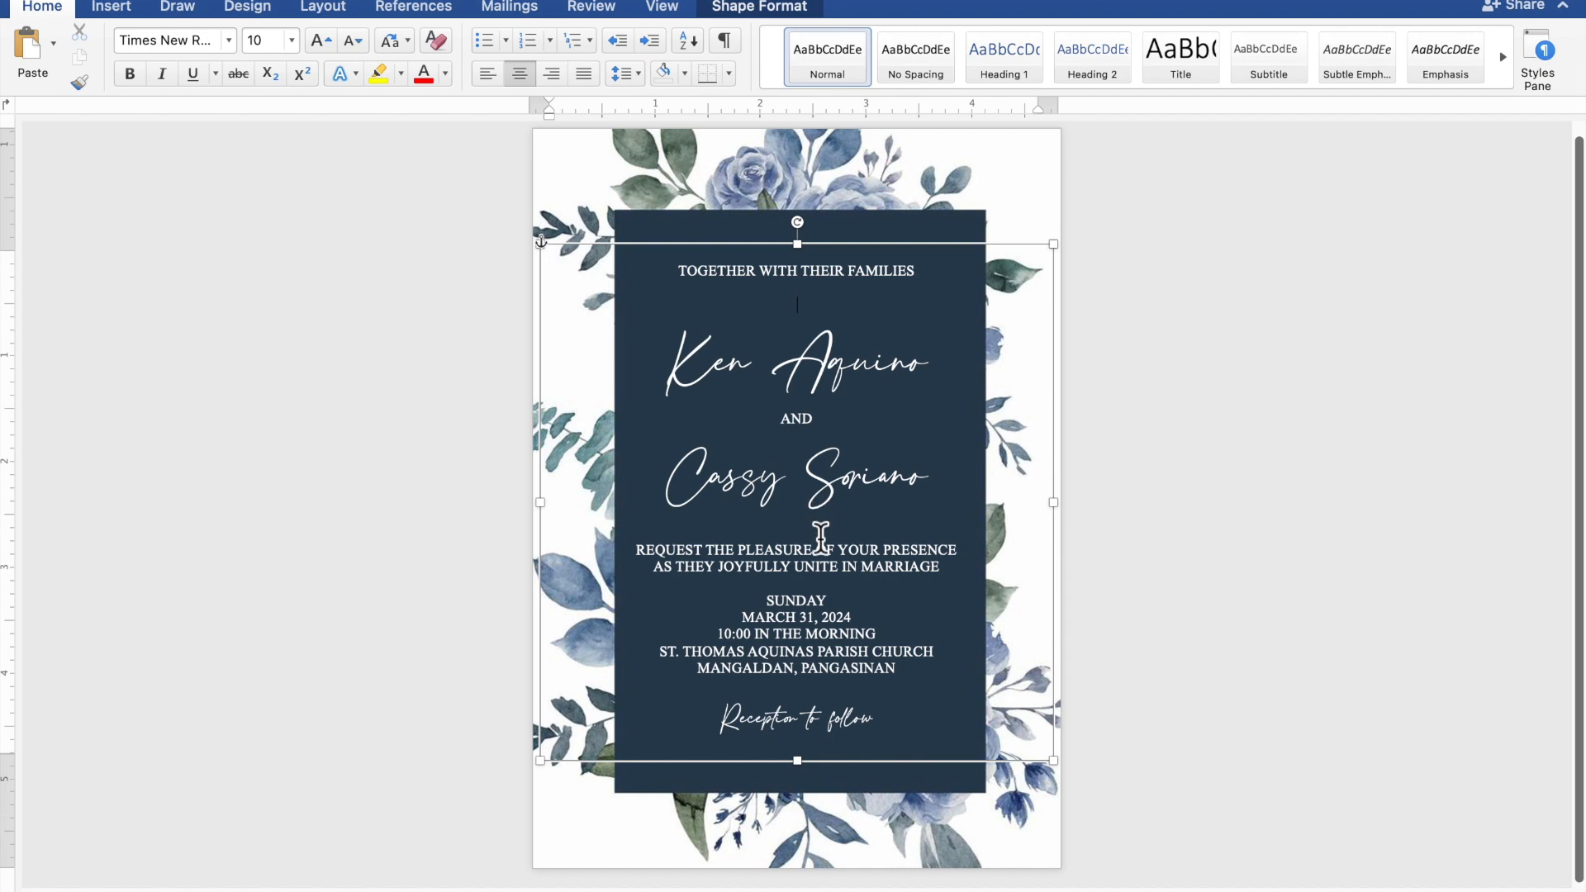
{"action": "key", "text": "Return"}
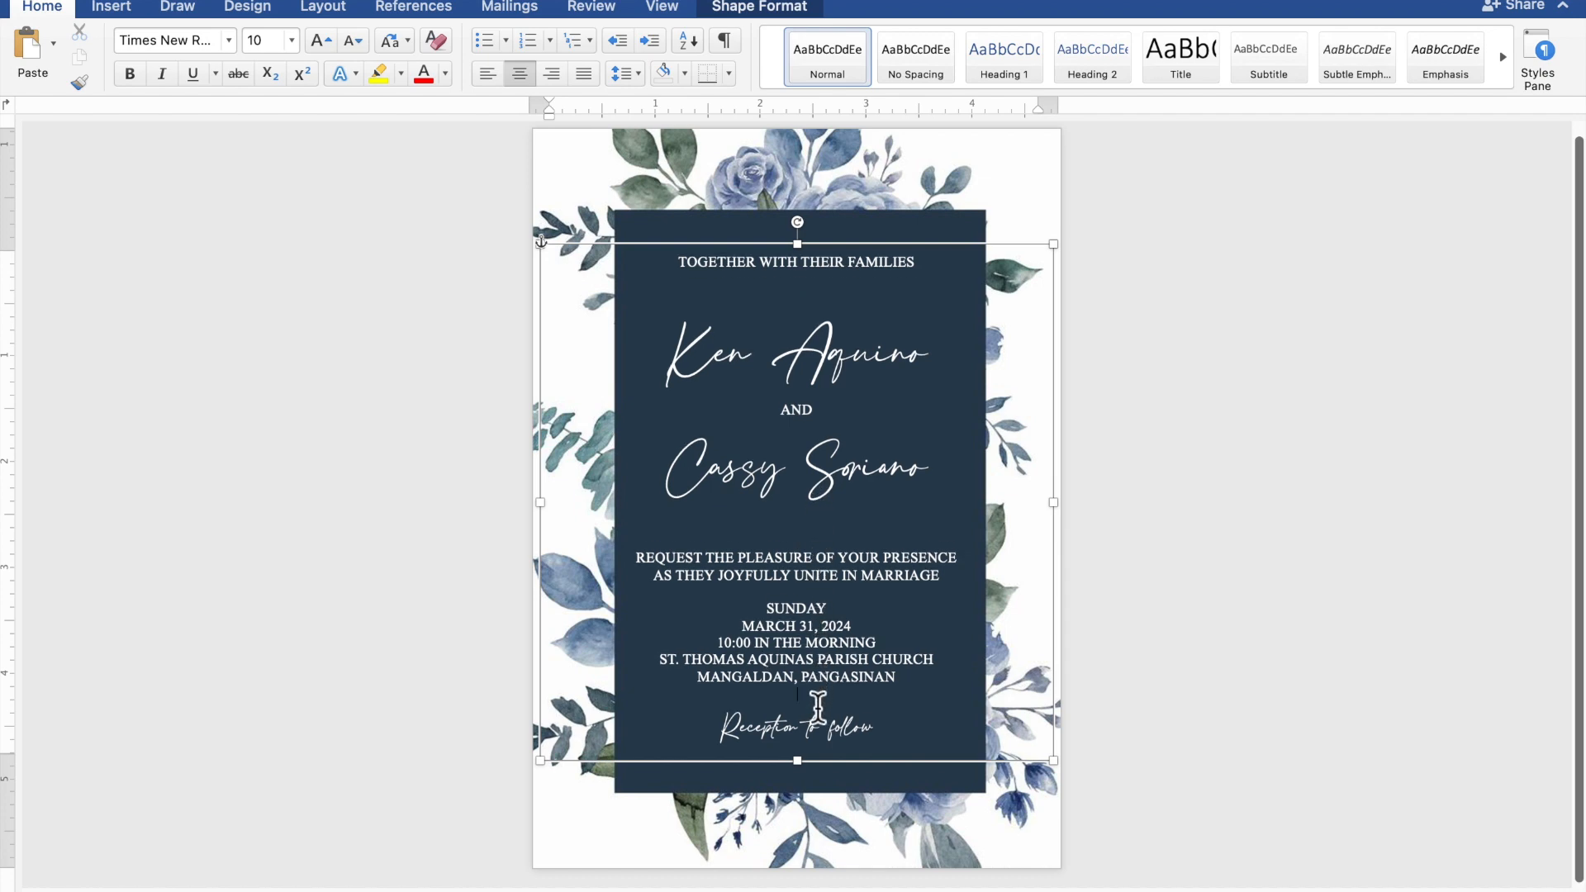
{"action": "key", "text": "Return"}
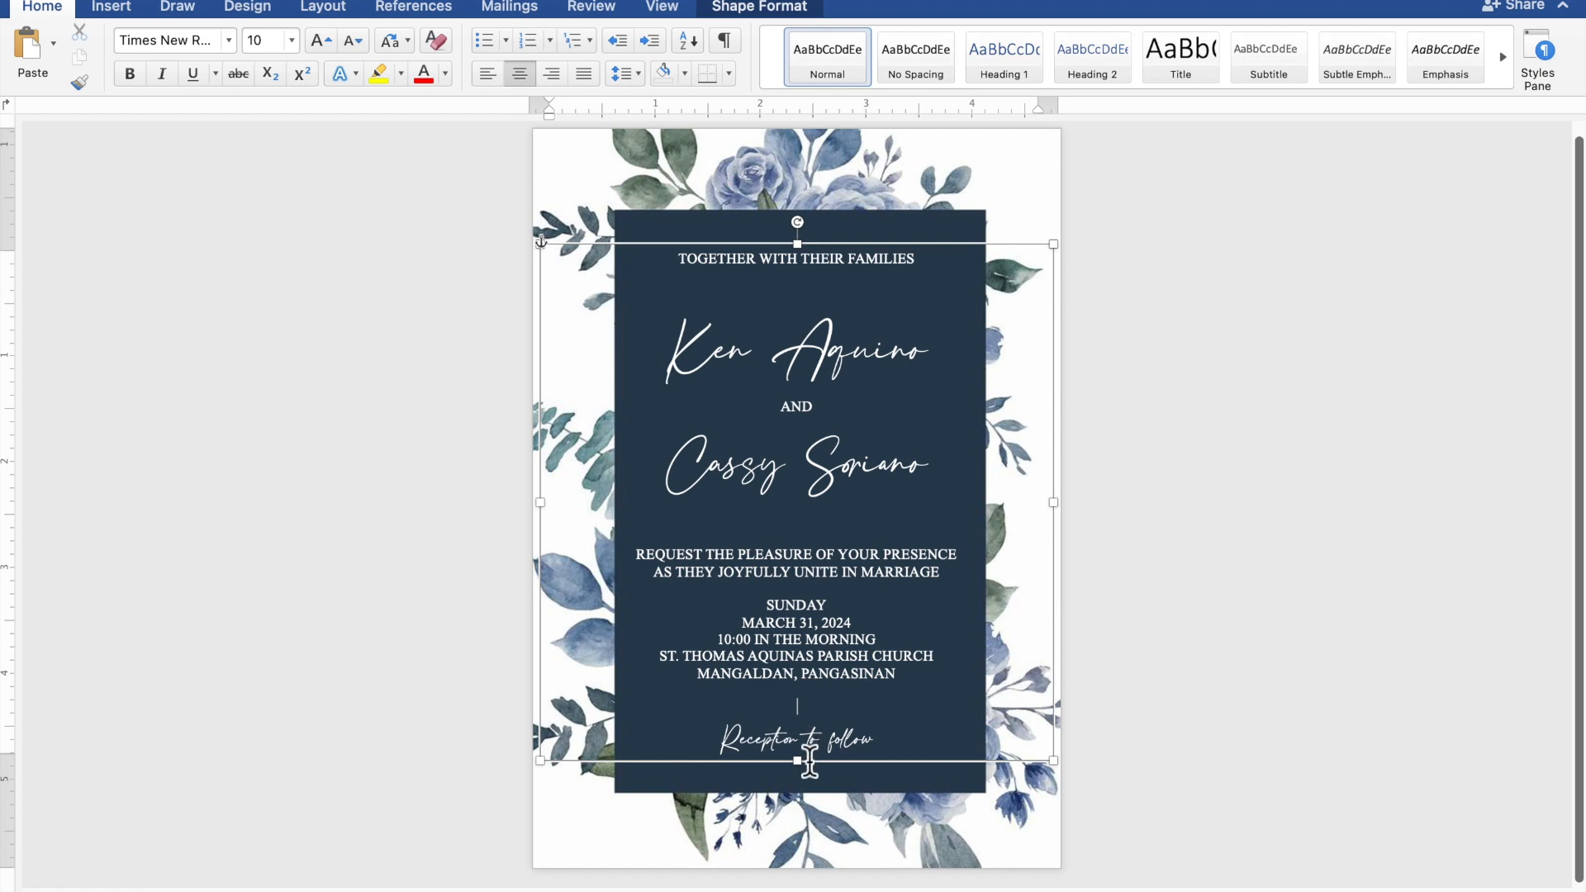
Step: Lengthen the text box to 4.83" by 5.04" so all lines fit the navy panel
{"action": "mouse_move", "coordinate": [811, 784]}
{"action": "left_mouse_down"}
{"action": "mouse_move", "coordinate": [810, 767]}
{"action": "mouse_move", "coordinate": [811, 783]}
{"action": "left_mouse_up"}
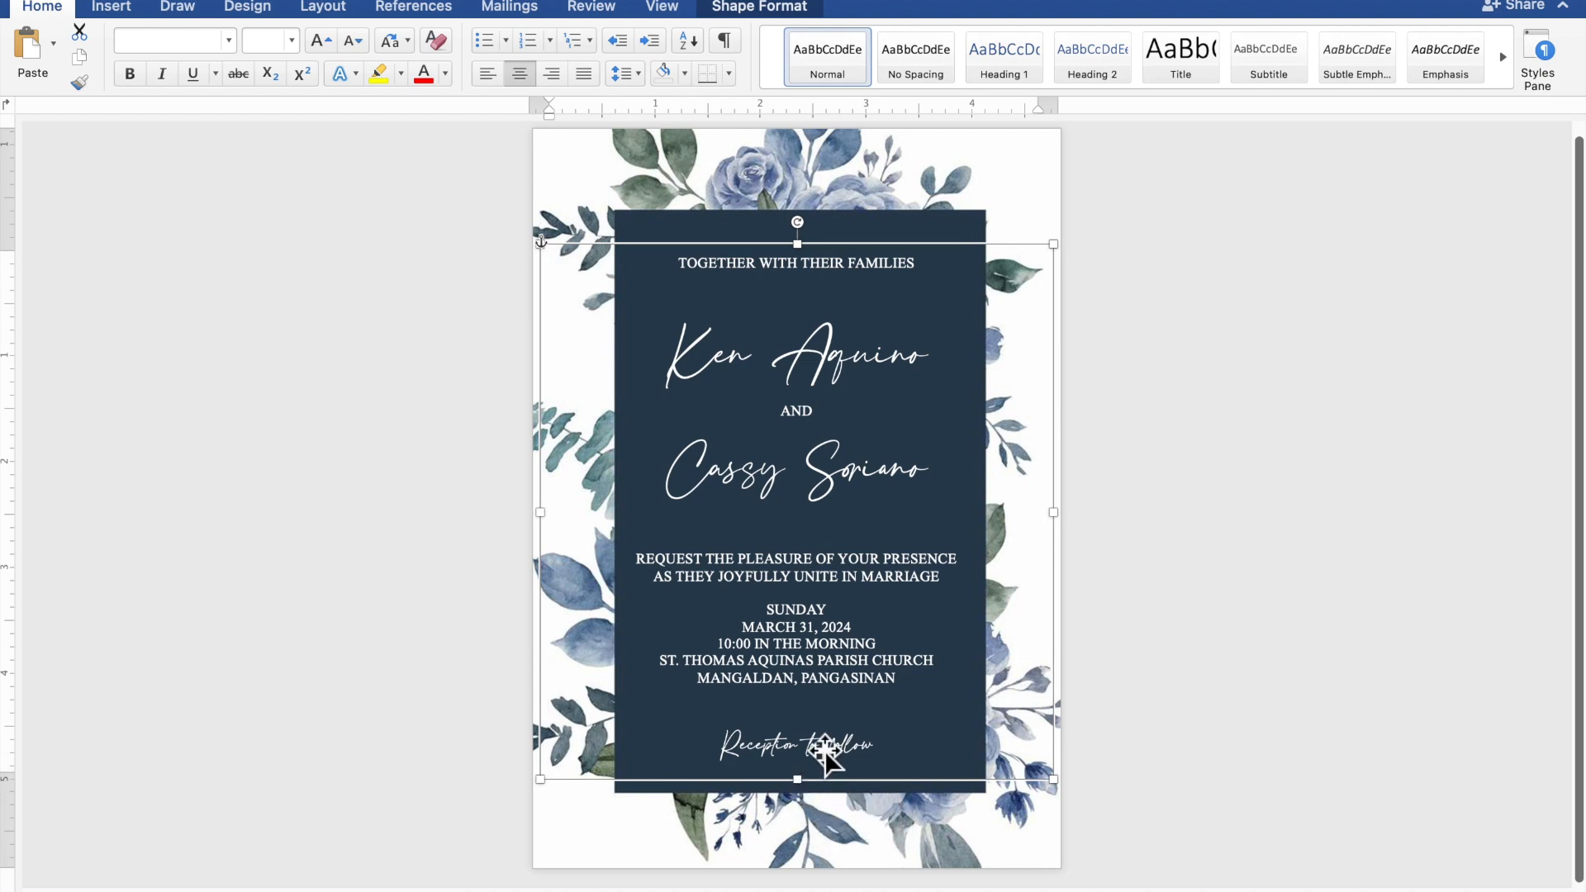
{"action": "key", "text": "Up"}
{"action": "key", "text": "Up"}
{"action": "key", "text": "Up"}
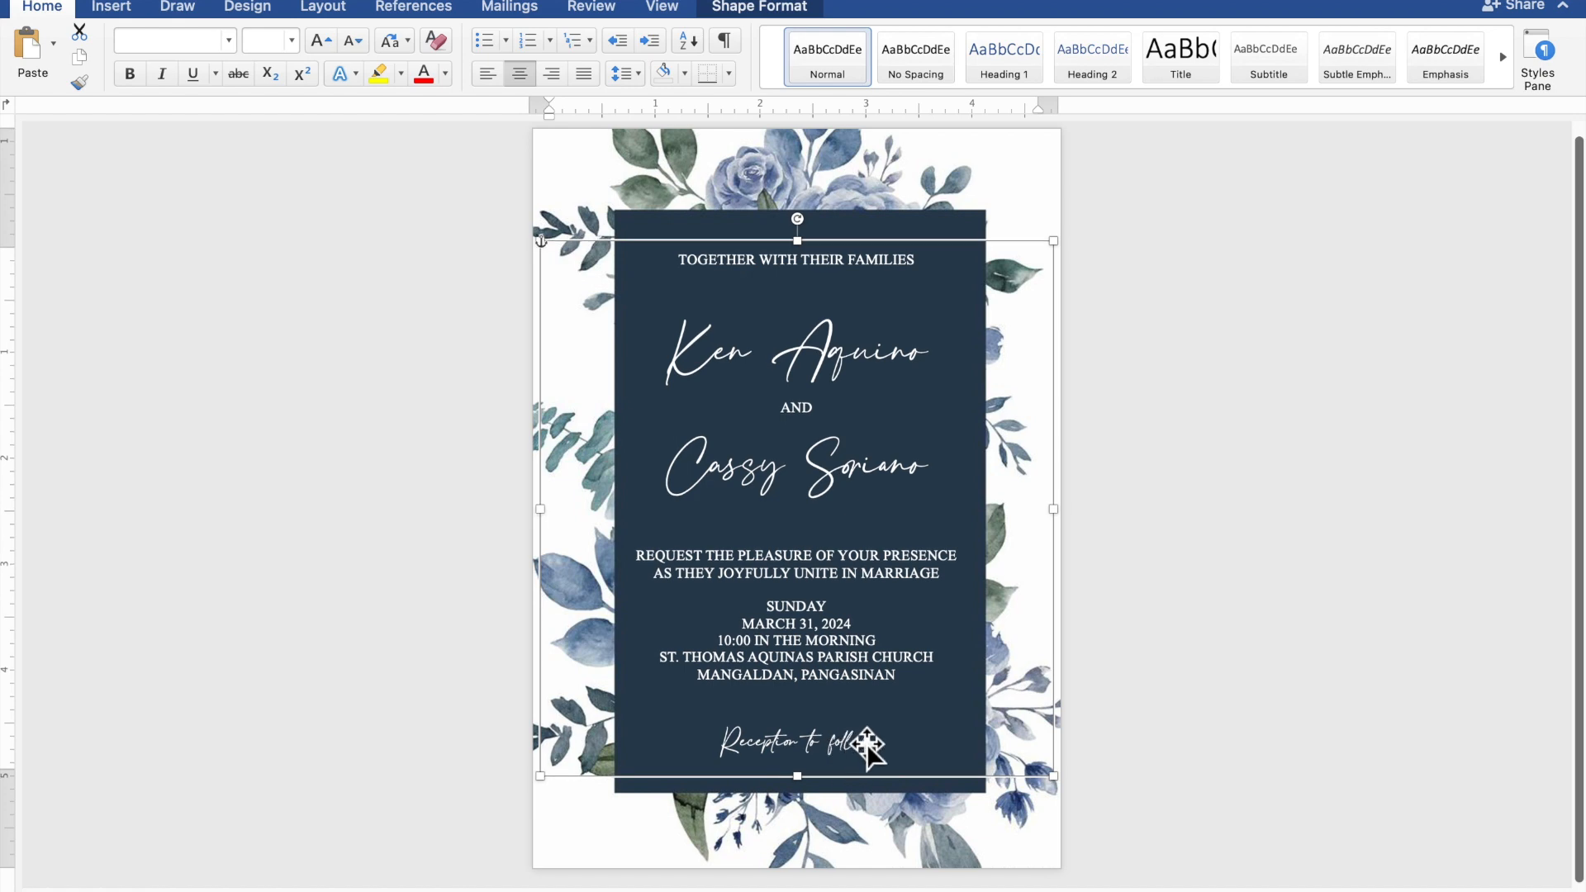
{"action": "left_click", "coordinate": [1325, 760]}
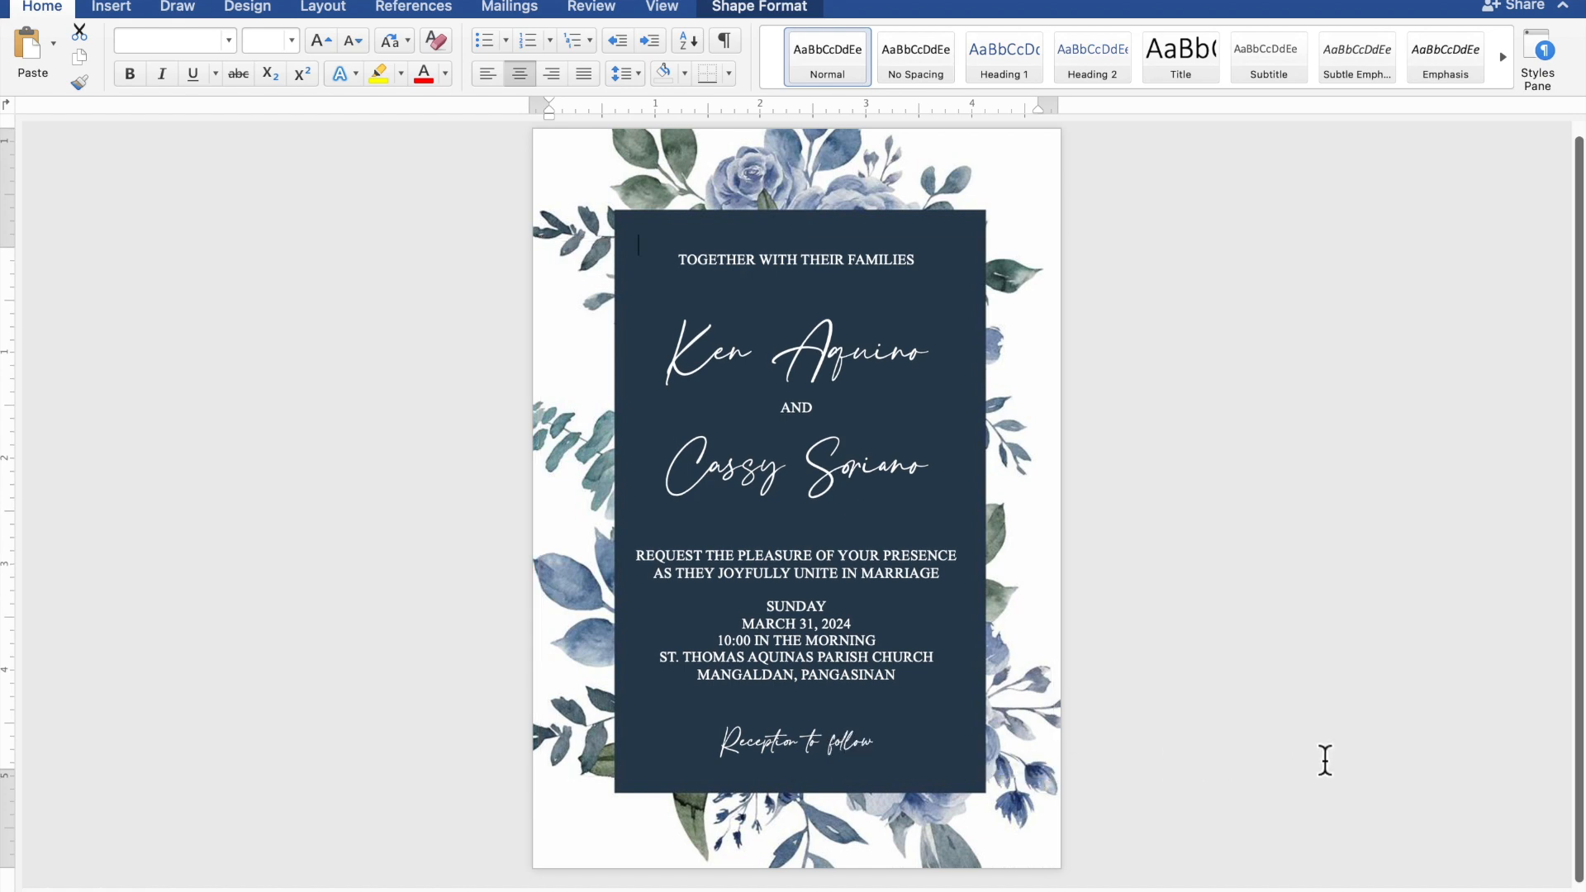